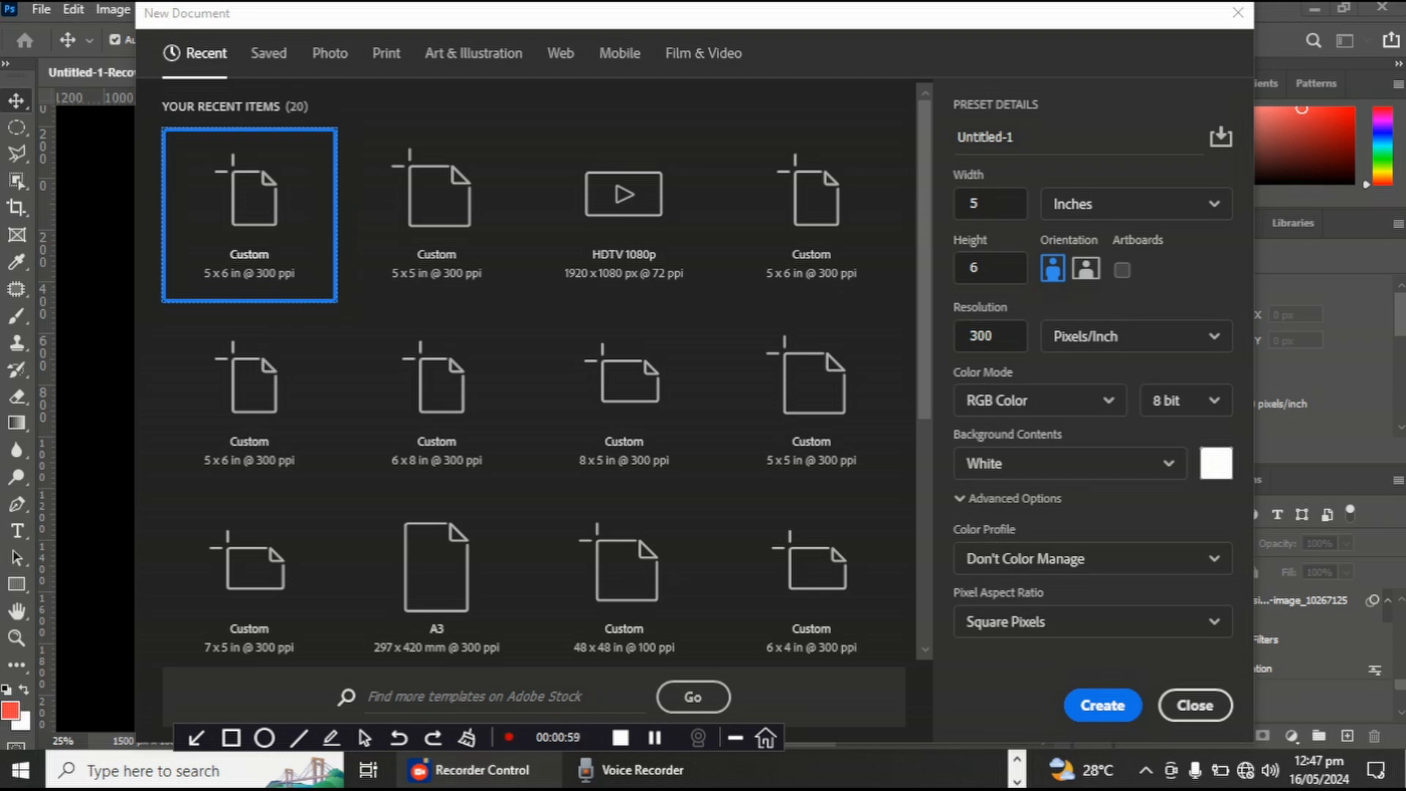
Step: Create a 5 x 6 inch, 300 ppi RGB document and draw a rectangle about 1598 x 1856 px covering the whole canvas
{"action": "left_click", "coordinate": [1102, 705]}
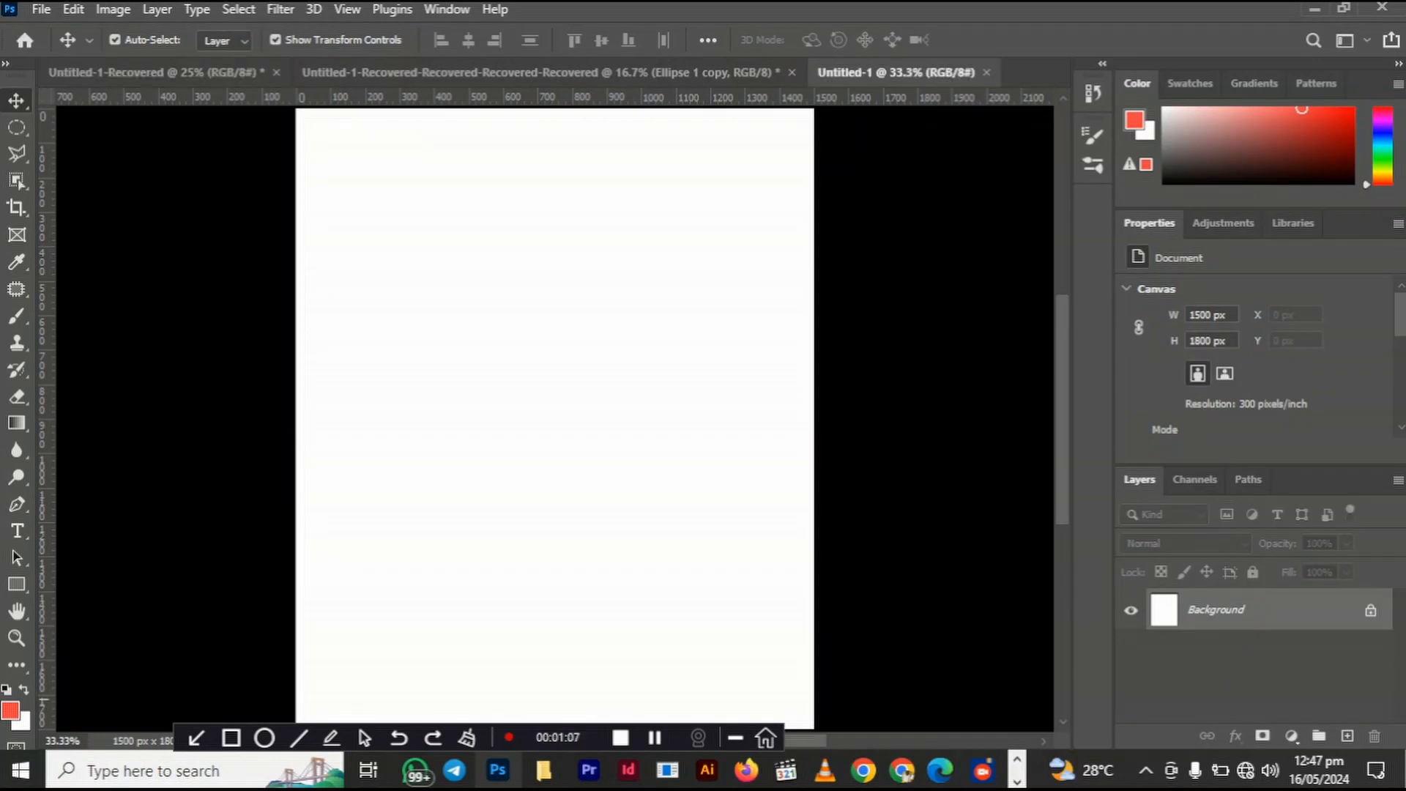
{"action": "key", "text": "ctrl+minus"}
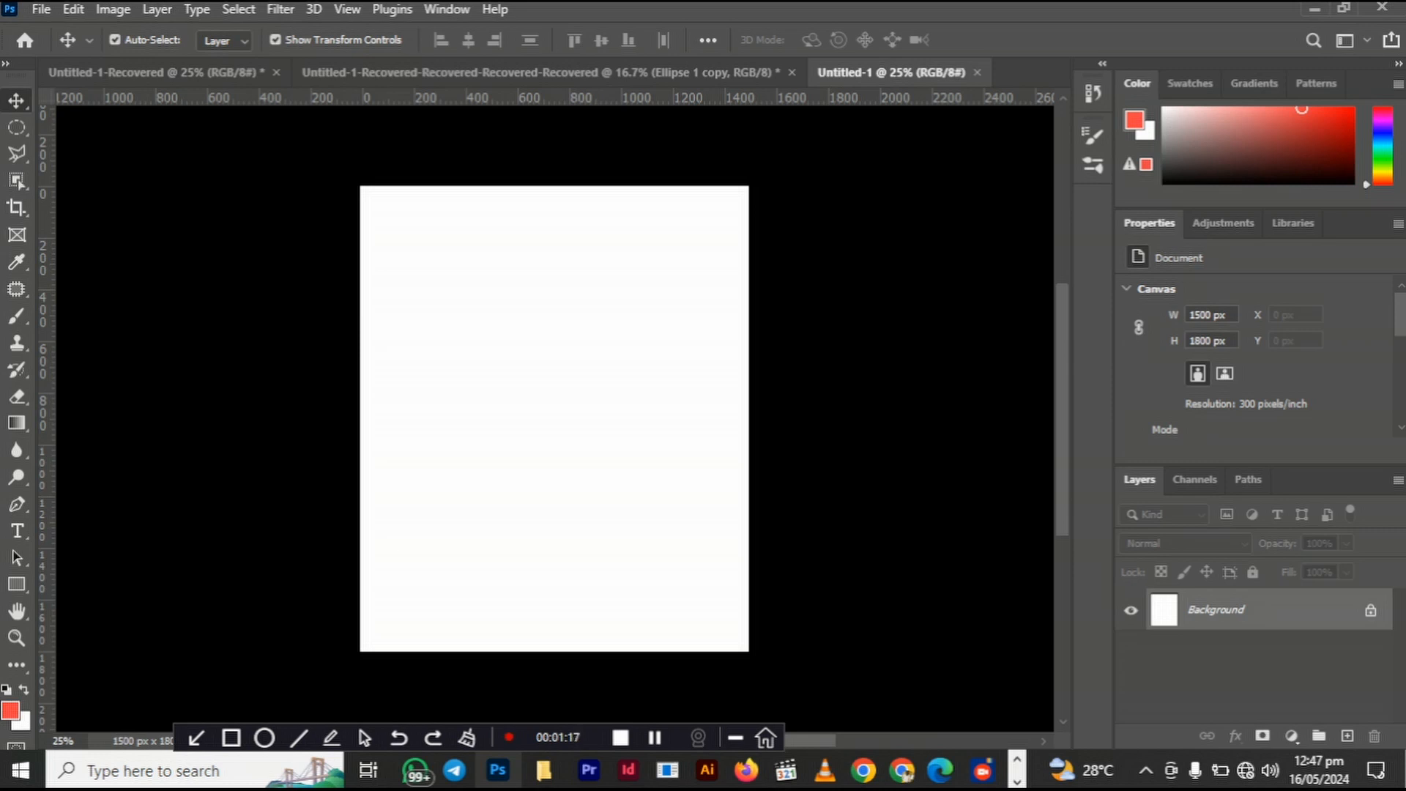
{"action": "left_click", "coordinate": [17, 584]}
{"action": "left_click", "coordinate": [95, 583]}
{"action": "left_click_drag", "start_coordinate": [347, 179], "coordinate": [761, 659]}
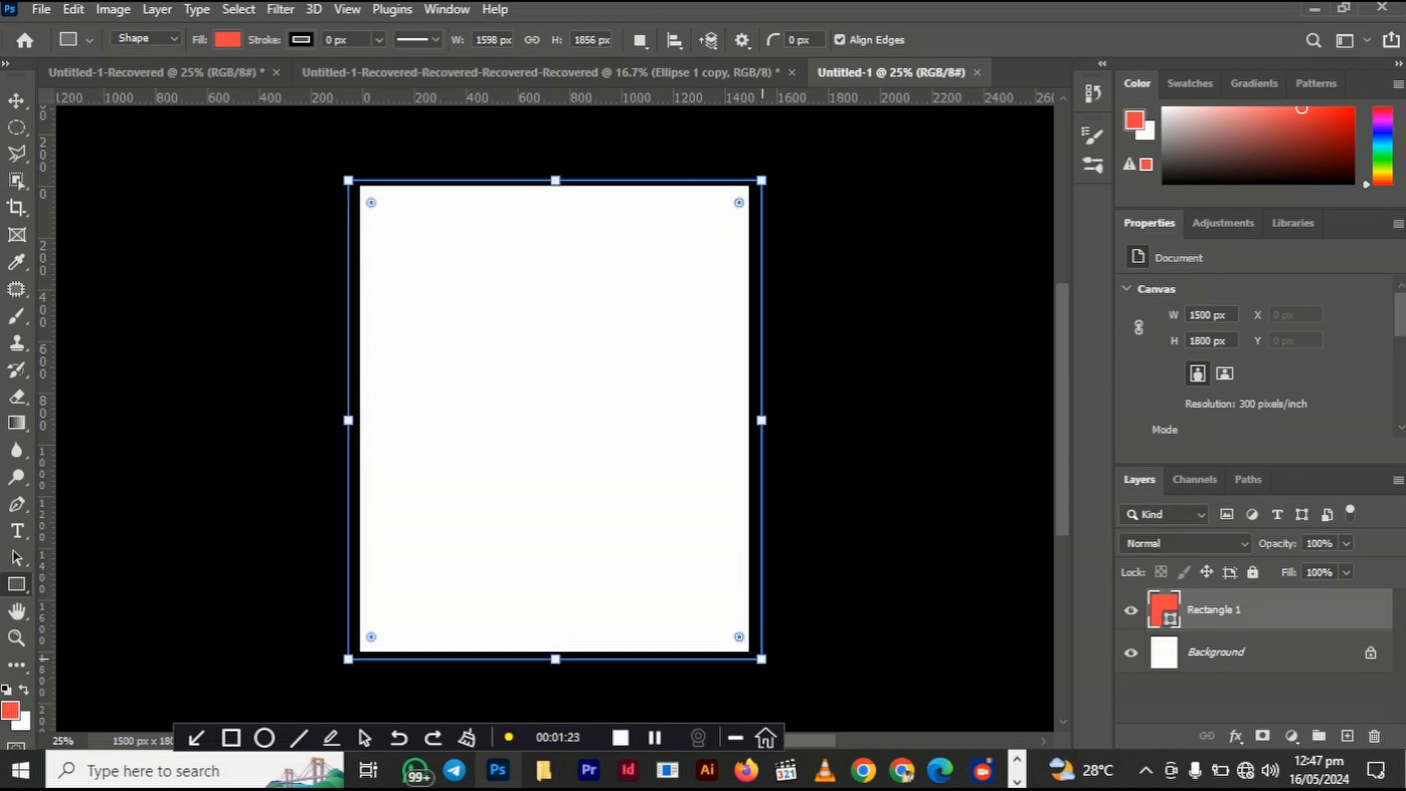
Step: Add a Gradient Overlay to the rectangle and recolour the gradient's 0% stop to a very dark red
{"action": "left_click", "coordinate": [1236, 736]}
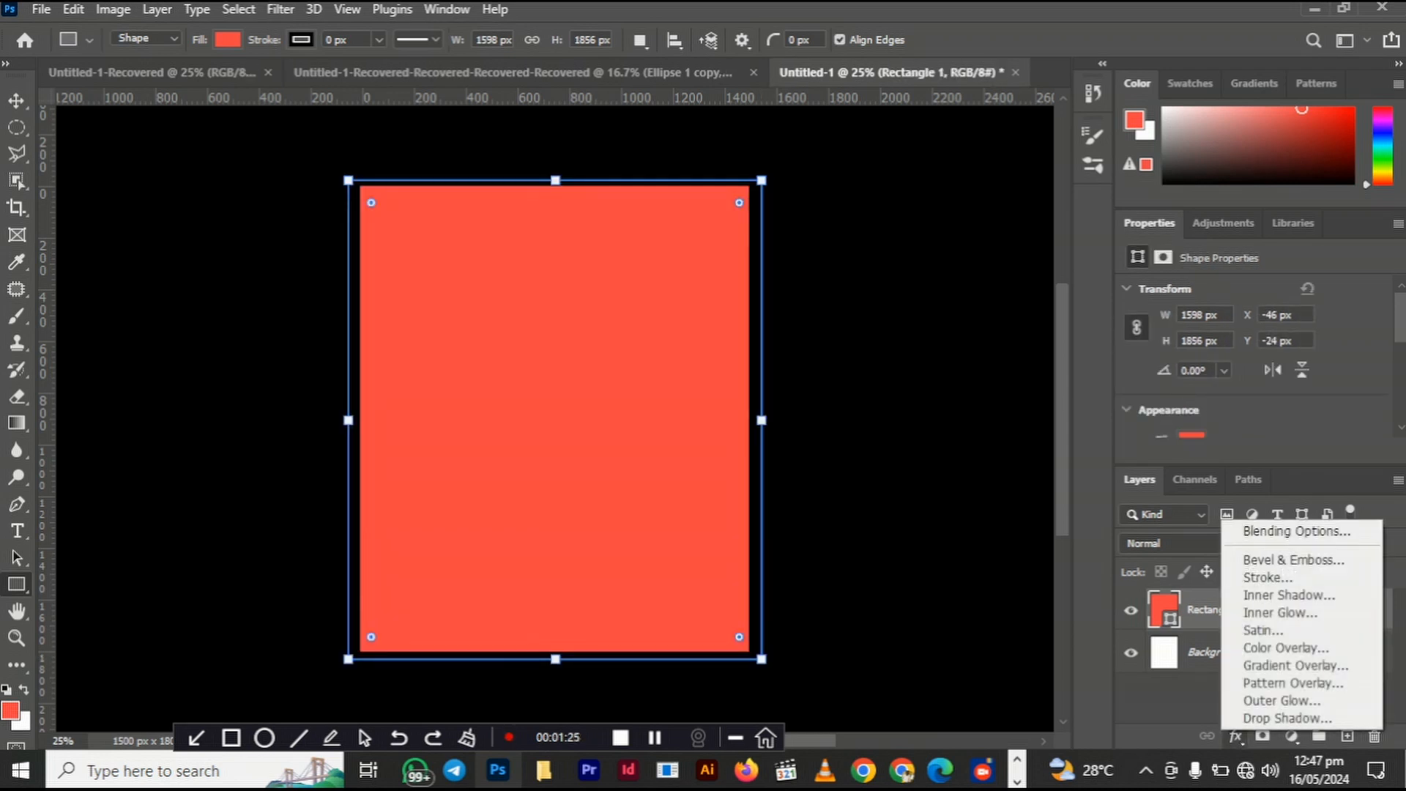
{"action": "left_click", "coordinate": [1296, 665]}
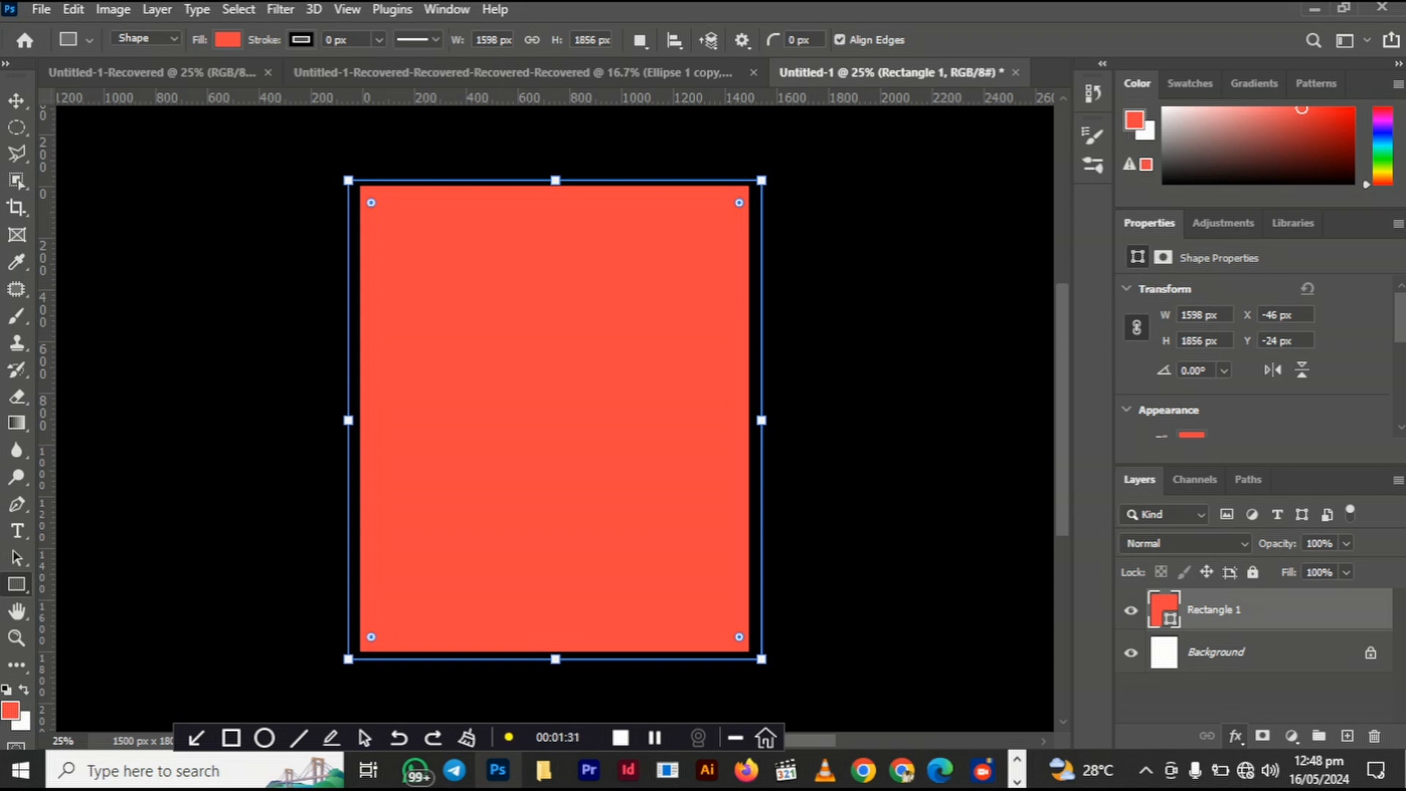
{"action": "double_click", "coordinate": [1289, 609]}
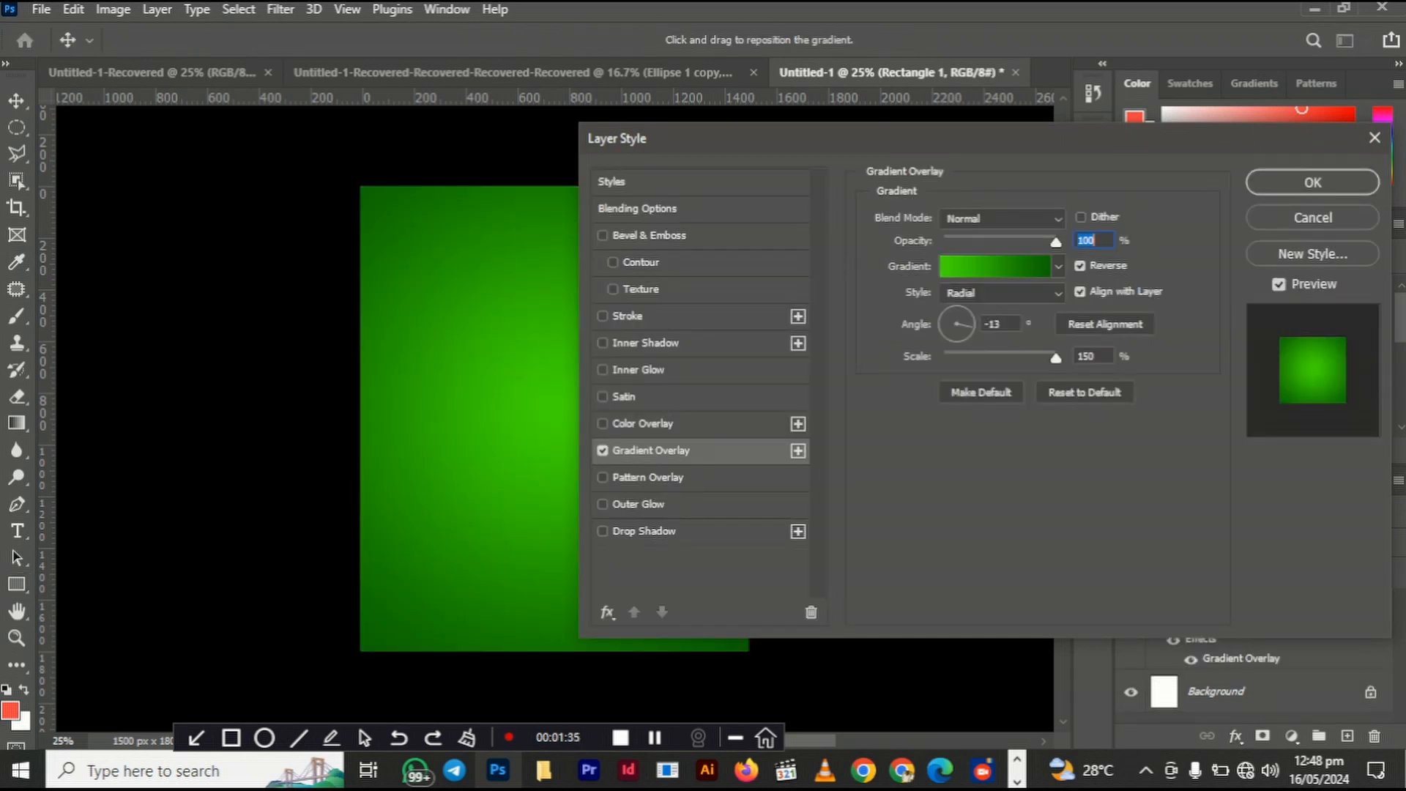
{"action": "left_click", "coordinate": [994, 267]}
{"action": "left_click", "coordinate": [935, 489]}
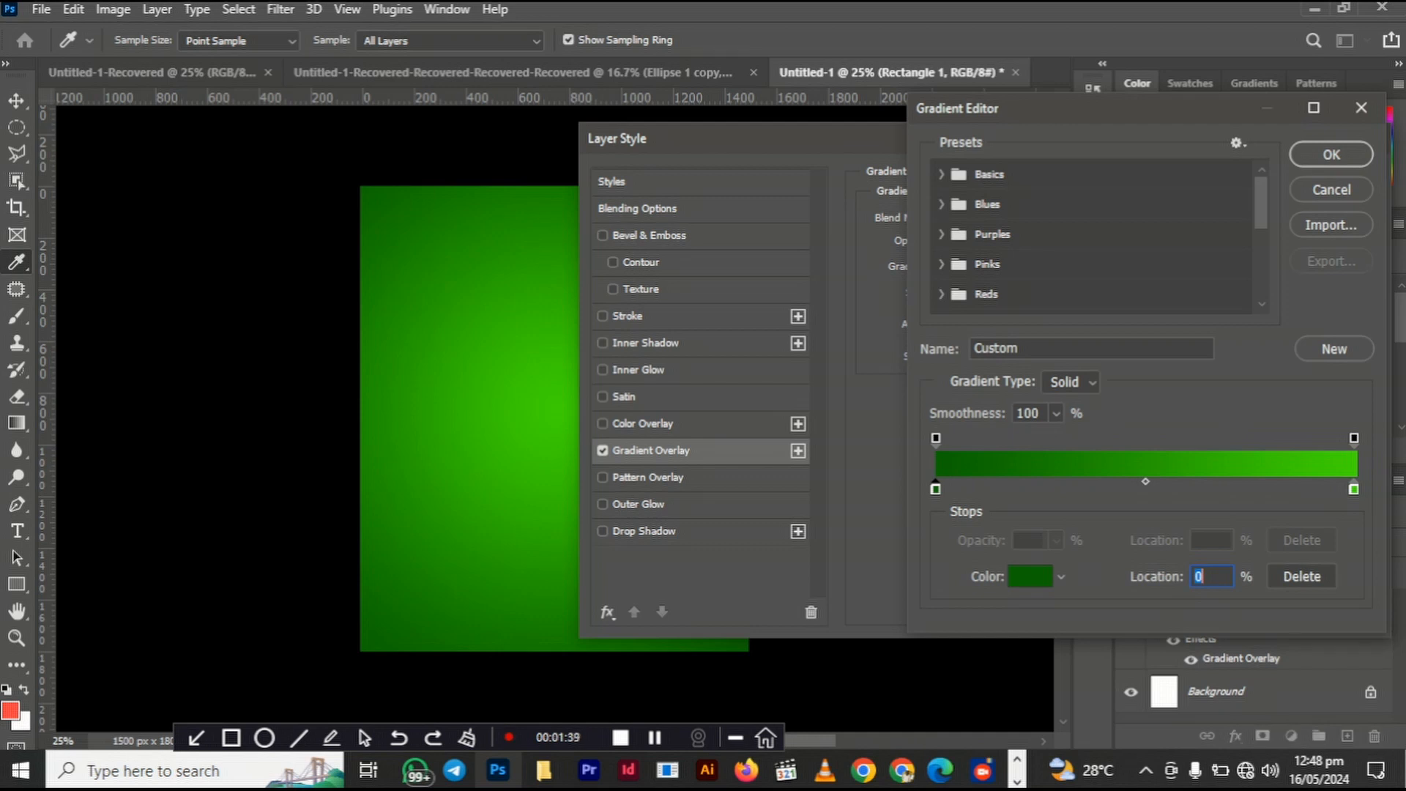
{"action": "left_click", "coordinate": [1030, 576]}
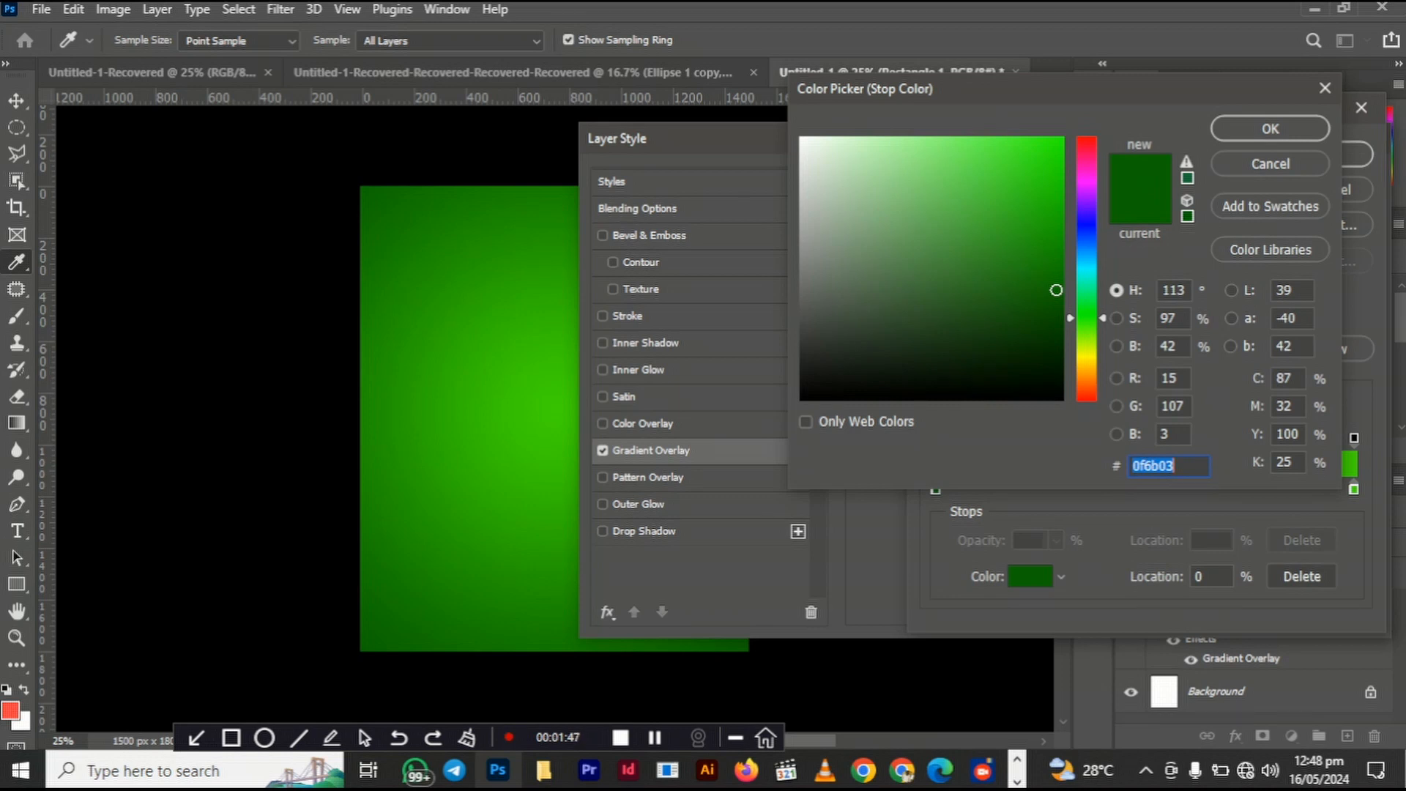
{"action": "type", "text": "6b0303"}
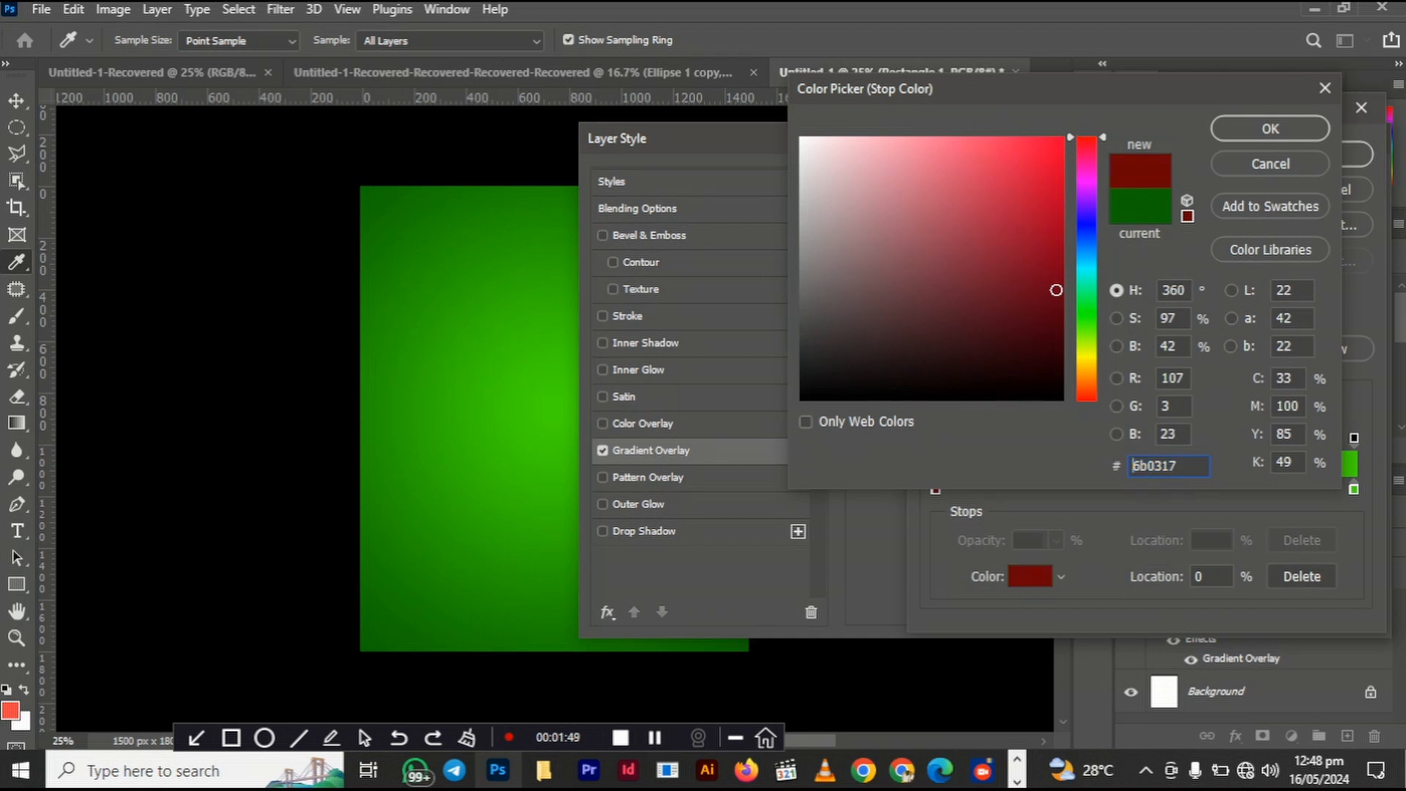
{"action": "left_click_drag", "start_coordinate": [1056, 290], "coordinate": [1059, 357]}
{"action": "left_click", "coordinate": [1059, 339]}
{"action": "left_click", "coordinate": [1270, 129]}
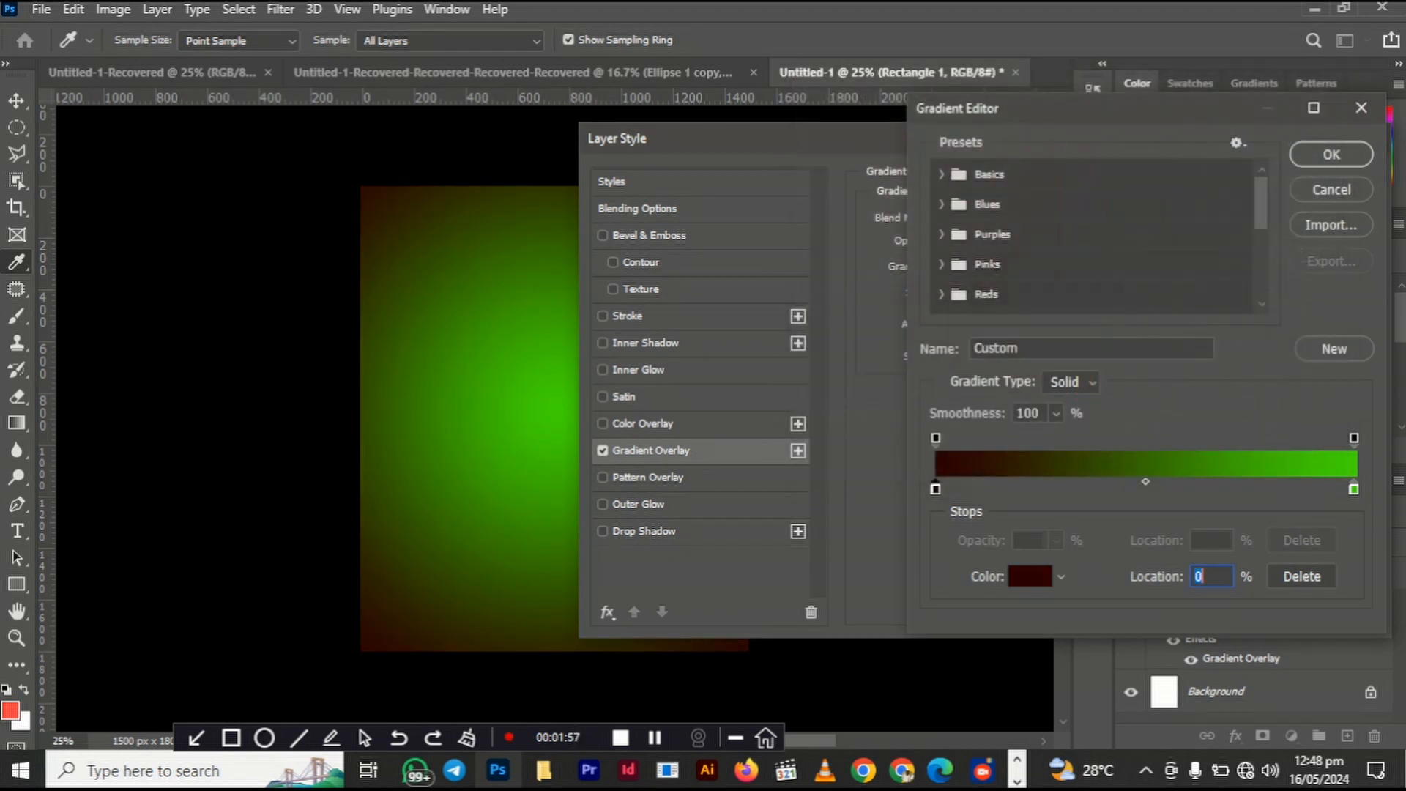
Step: Set the gradient's 100% stop to the red e10000 and apply the overlay to the rectangle
{"action": "left_click", "coordinate": [1353, 489]}
{"action": "left_click", "coordinate": [1029, 576]}
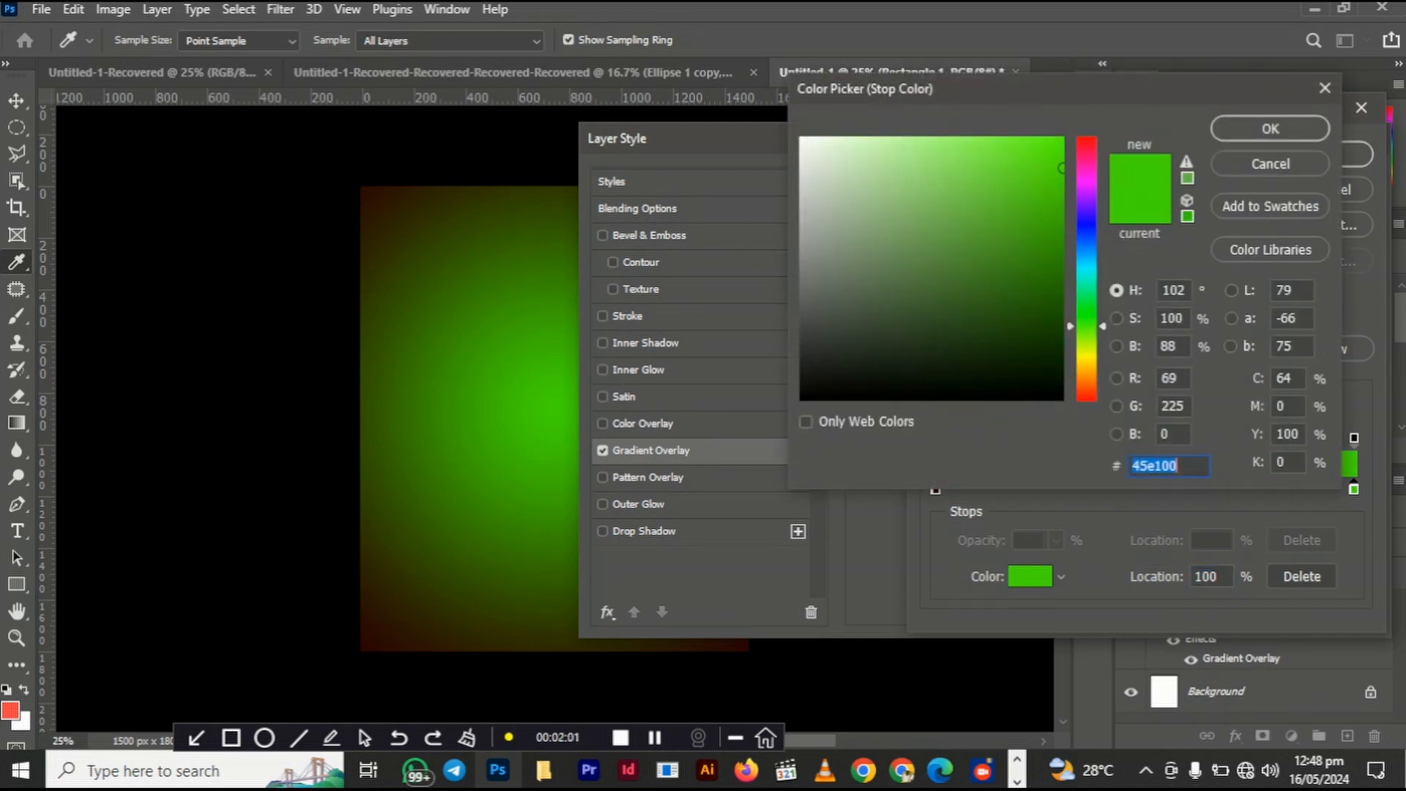
{"action": "type", "text": "e10000"}
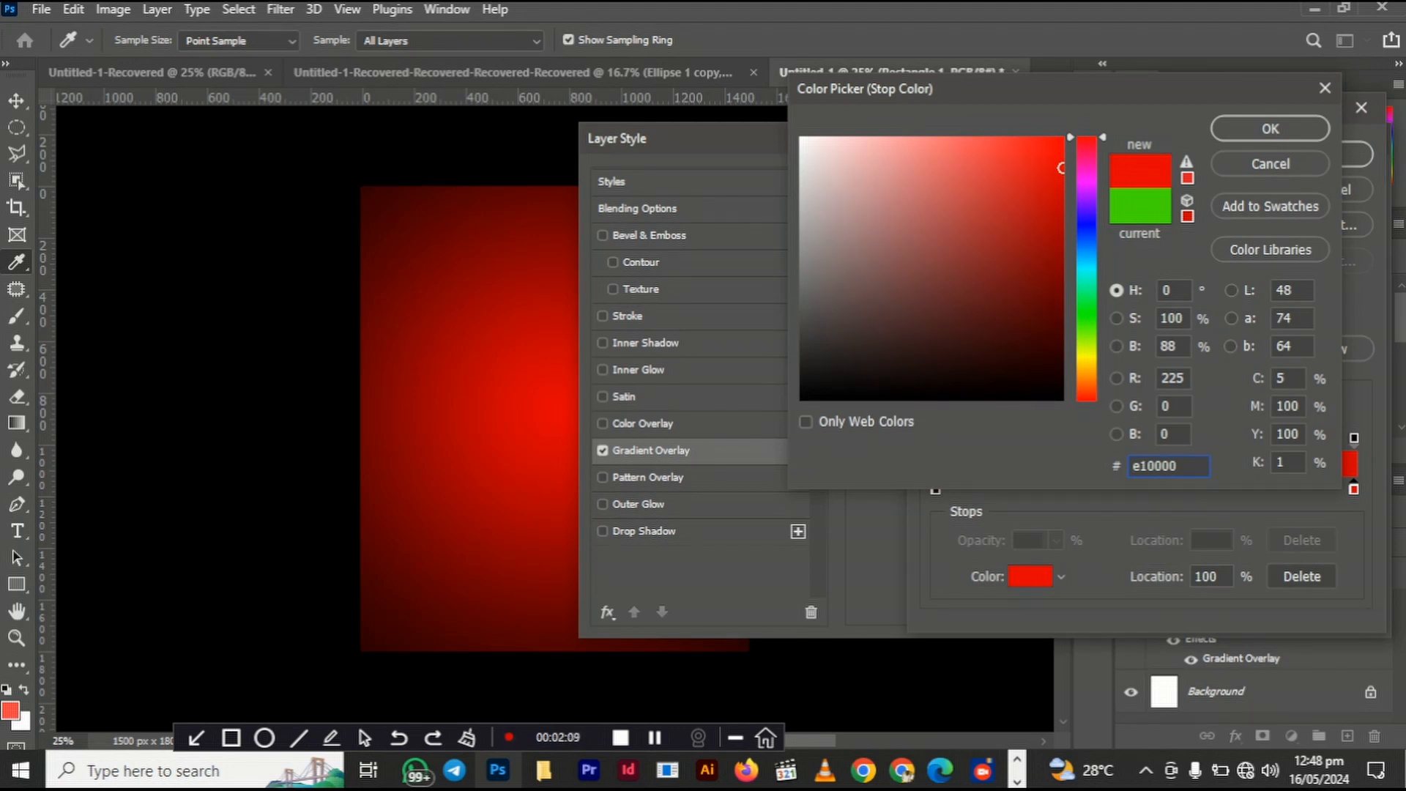
{"action": "key", "text": "Return"}
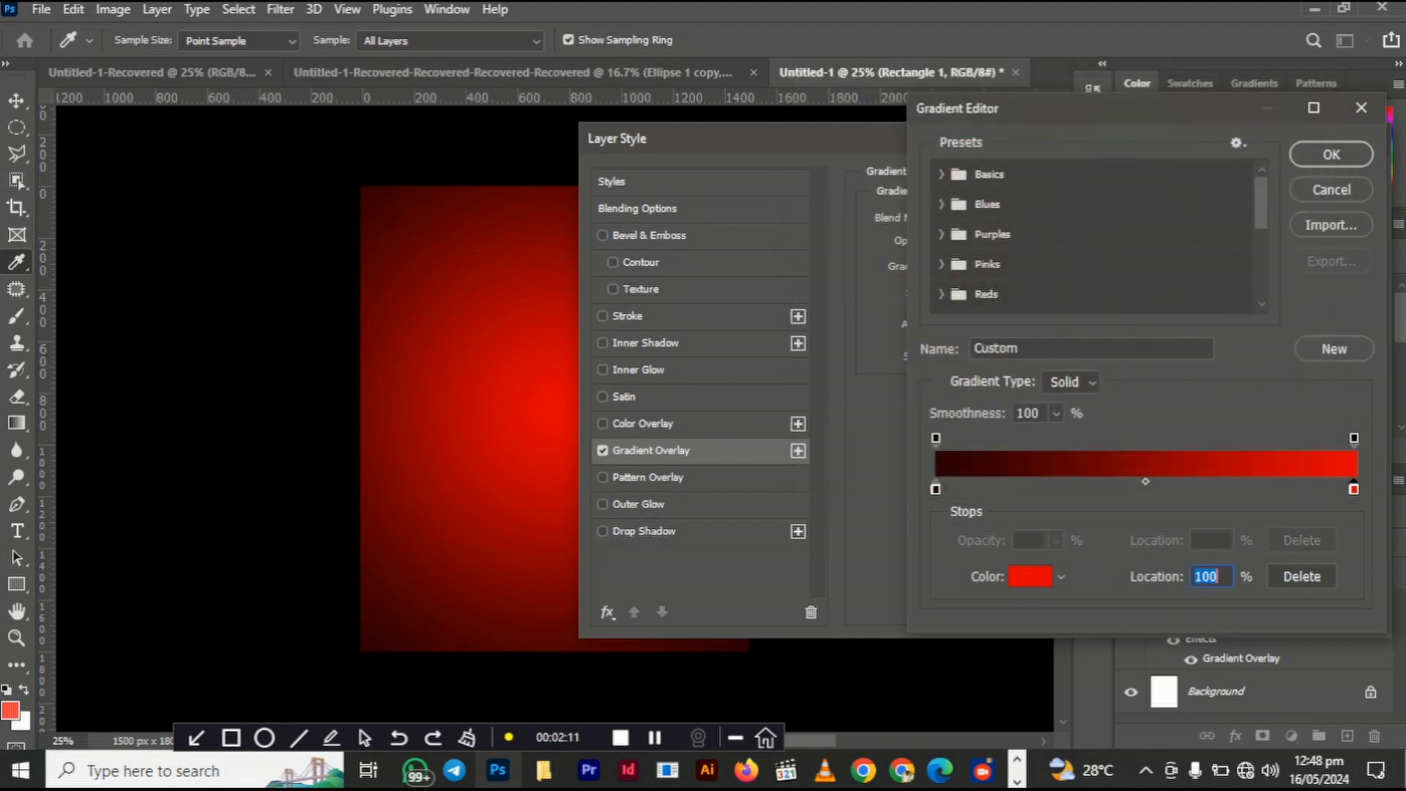
{"action": "left_click", "coordinate": [1331, 154]}
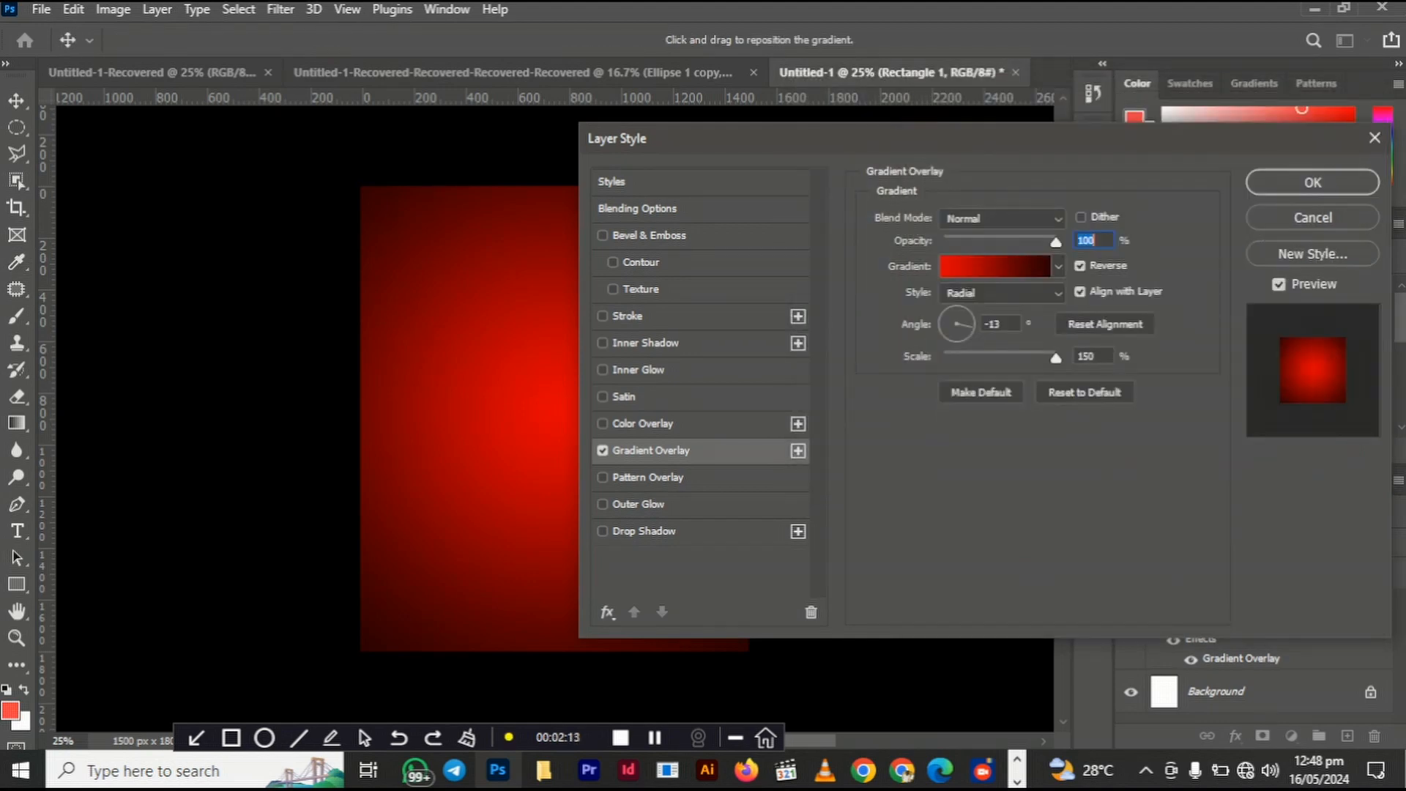
{"action": "key", "text": "Return"}
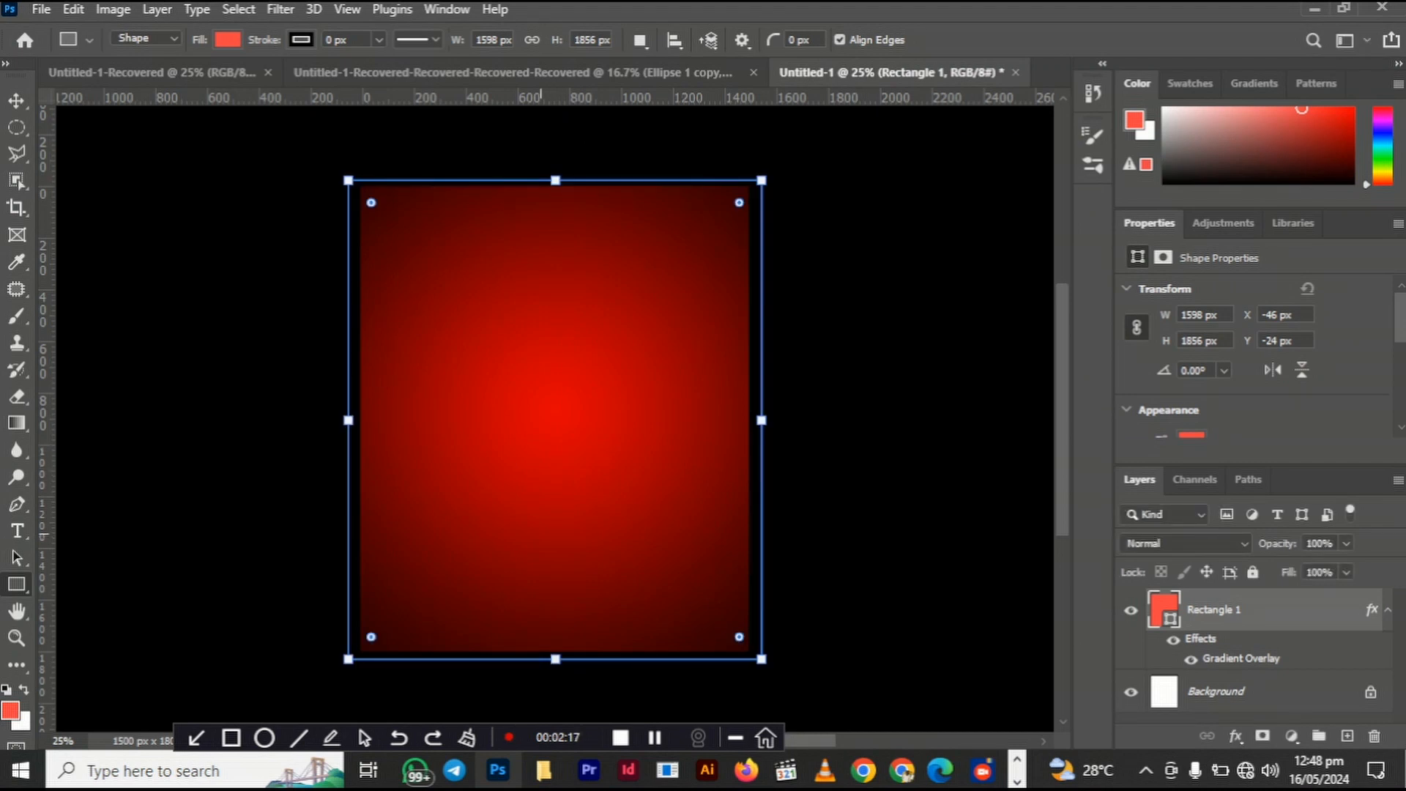
Step: Place the ribbon image R.png from File Explorer onto the red background and enlarge it to about 1320 x 2167 px
{"action": "key", "text": "v"}
{"action": "left_click", "coordinate": [847, 574]}
{"action": "left_click", "coordinate": [687, 559]}
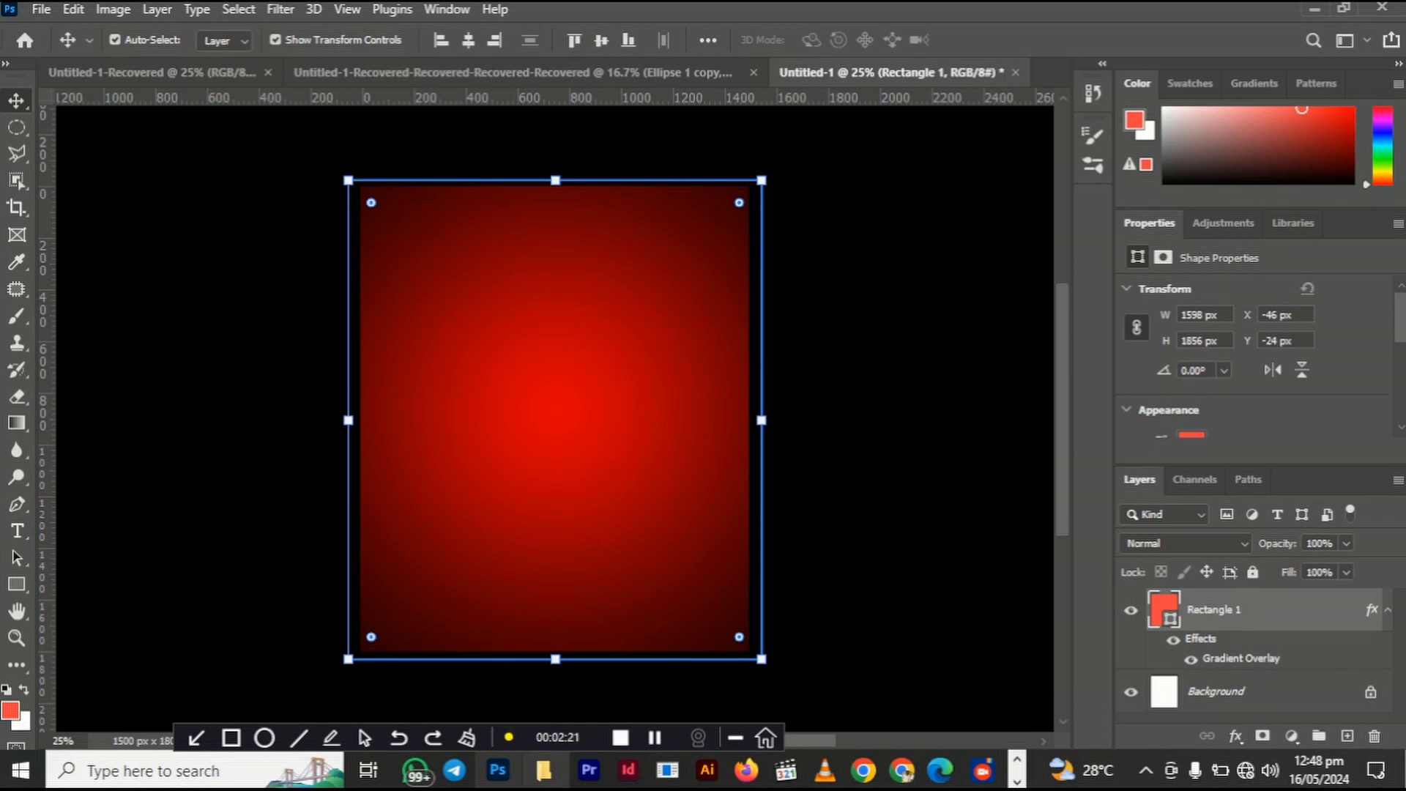
{"action": "left_click", "coordinate": [544, 769]}
{"action": "left_click_drag", "start_coordinate": [633, 143], "coordinate": [515, 475]}
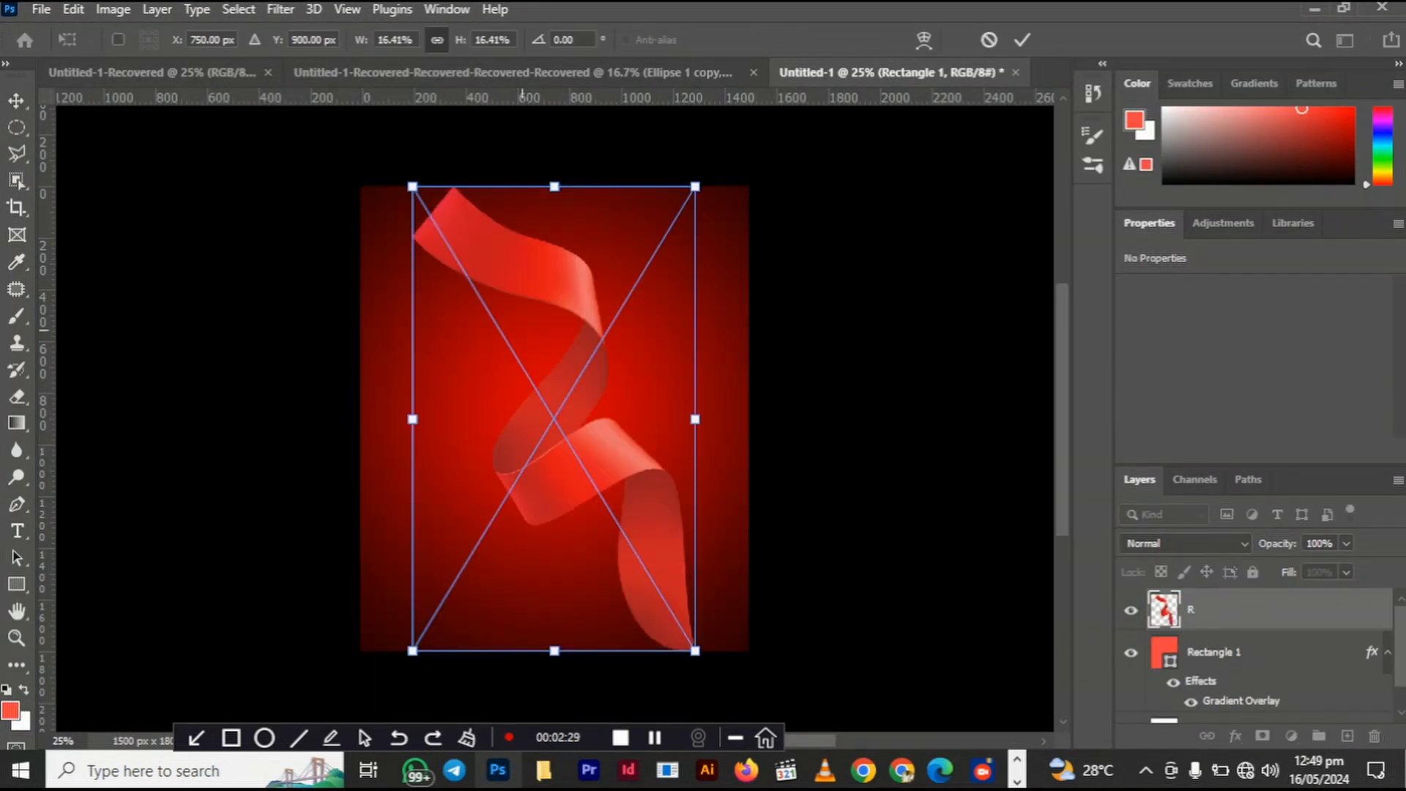
{"action": "left_click_drag", "start_coordinate": [413, 187], "coordinate": [374, 123]}
{"action": "left_click_drag", "start_coordinate": [694, 651], "coordinate": [715, 683]}
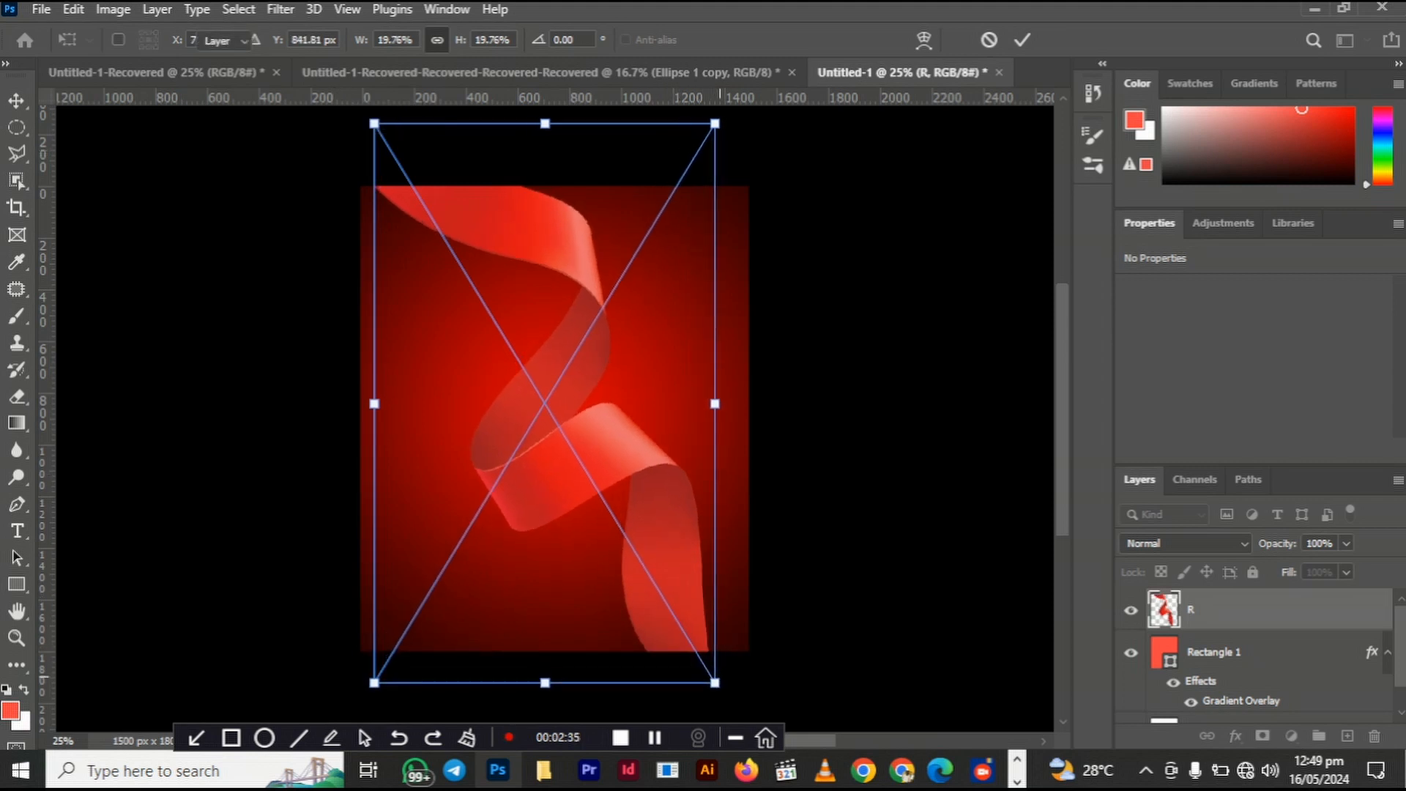
{"action": "key", "text": "Return"}
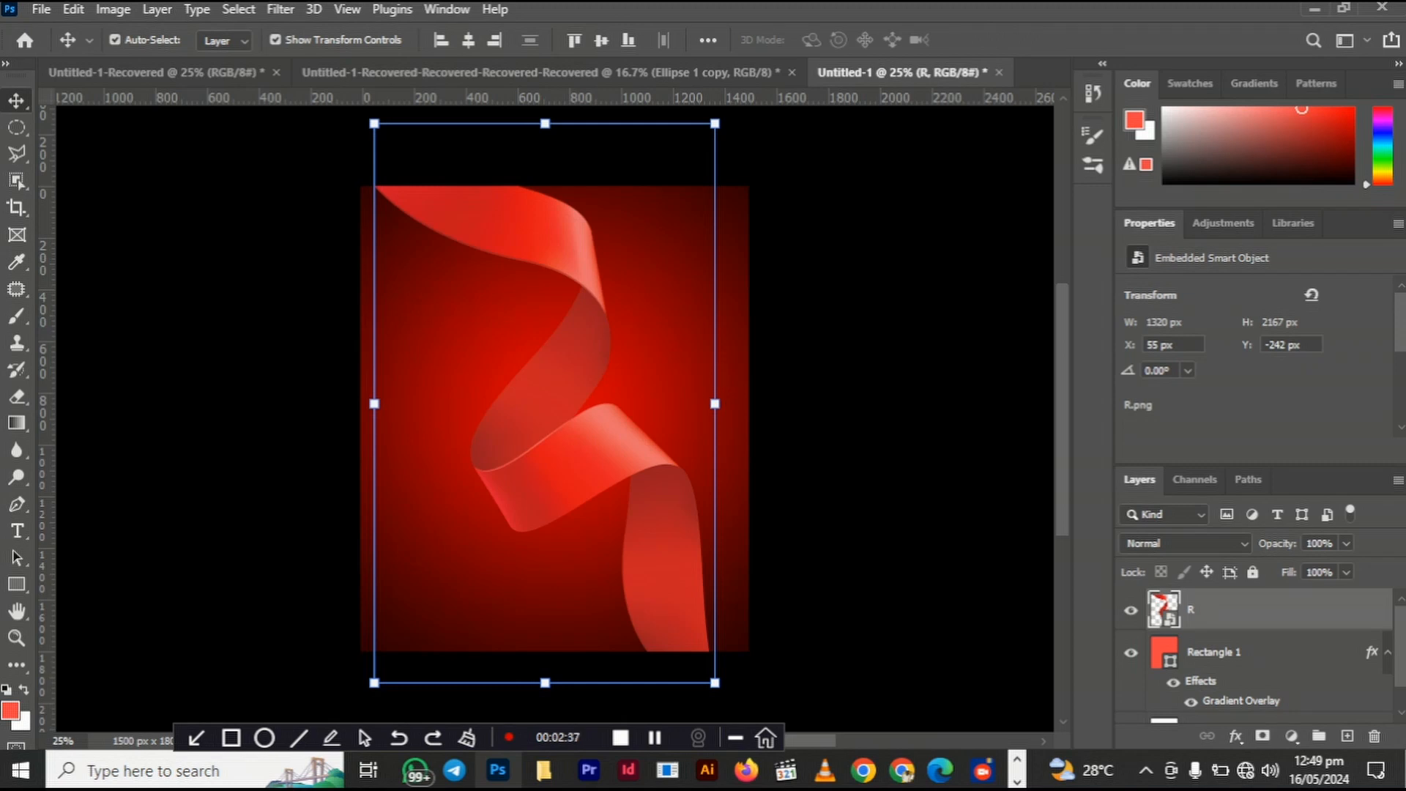
Step: Change the ribbon layer's blend mode to Soft Light and deselect the layer
{"action": "left_click", "coordinate": [1181, 543]}
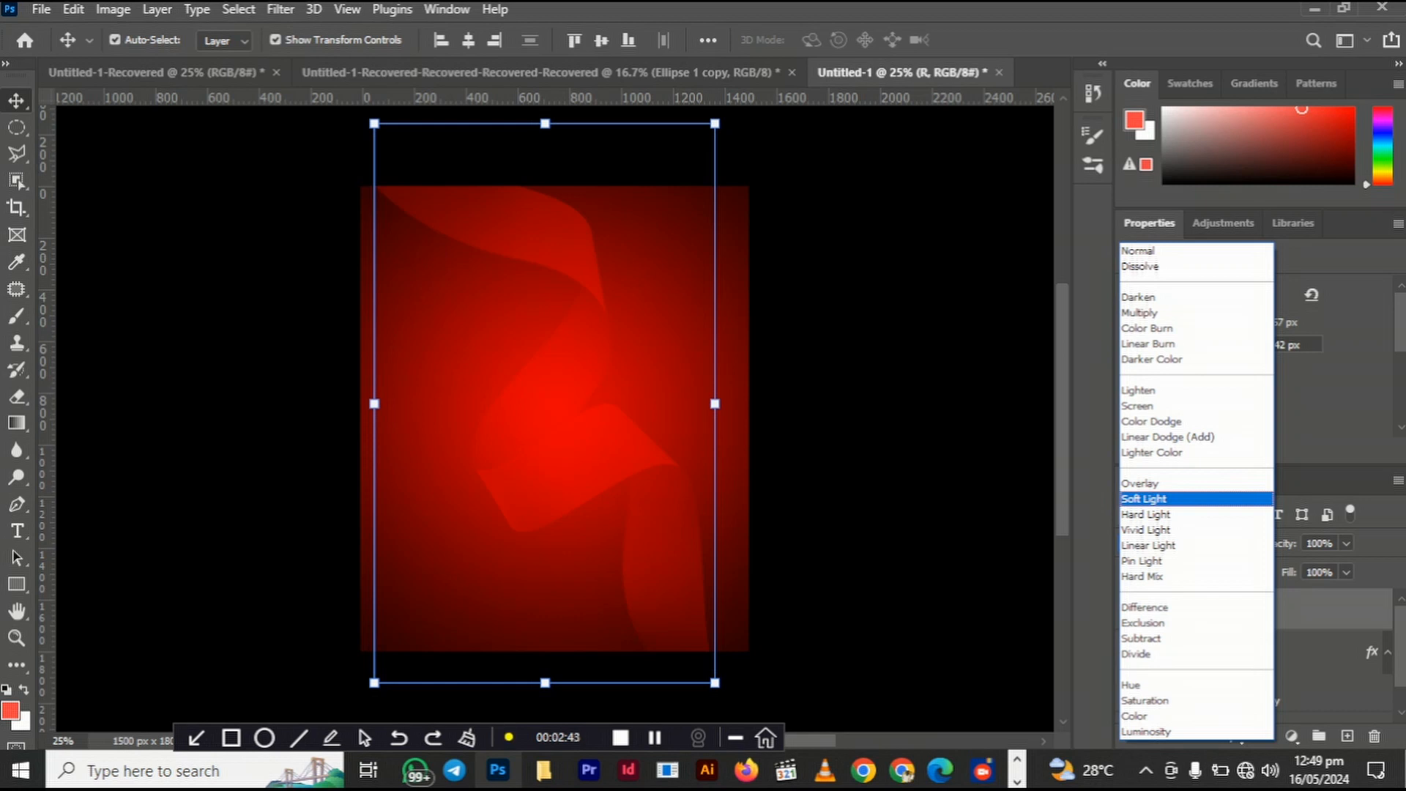
{"action": "key", "text": "Return"}
{"action": "left_click", "coordinate": [855, 423]}
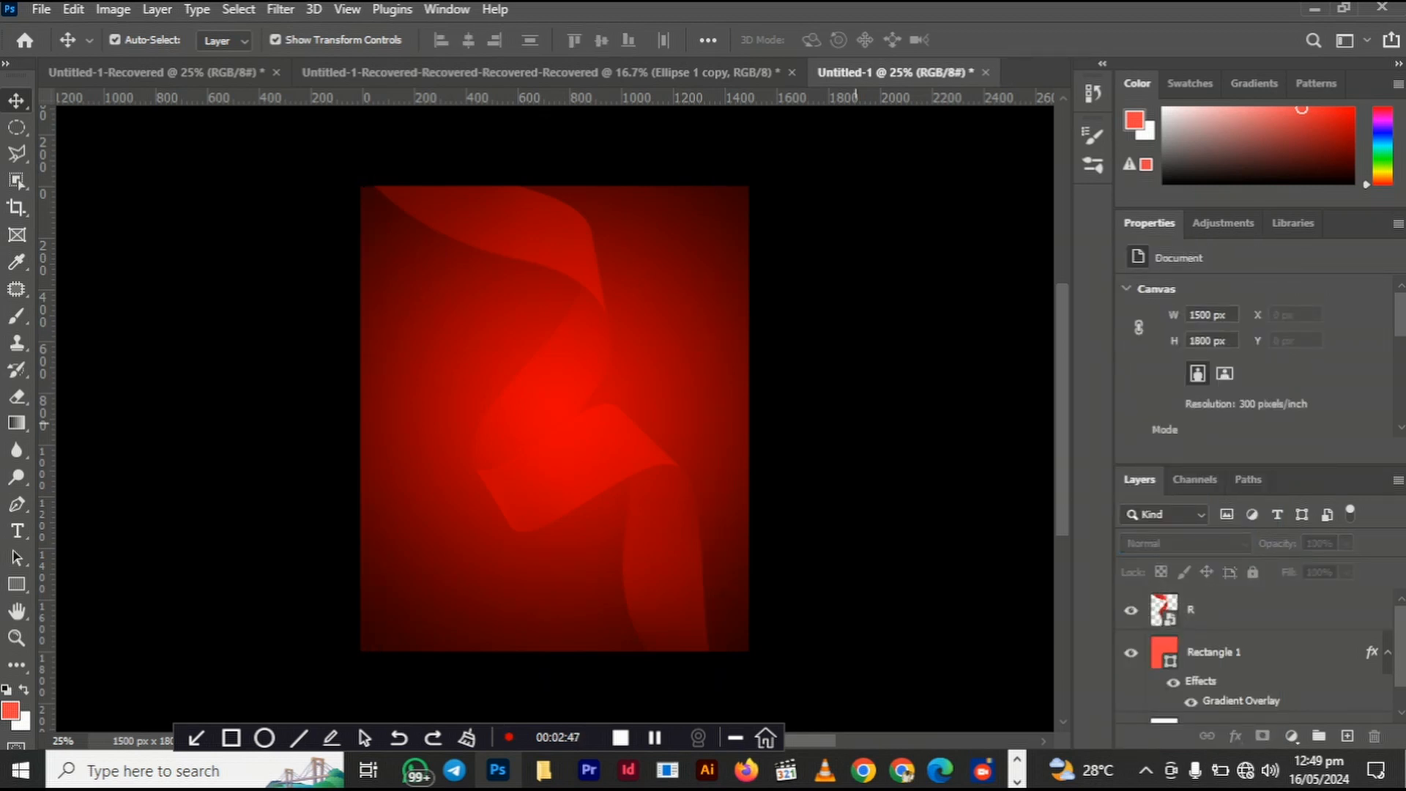
Step: Add the horizontal text EAT in white 18 pt Bebas Neue on the upper half of the canvas
{"action": "left_click", "coordinate": [17, 531]}
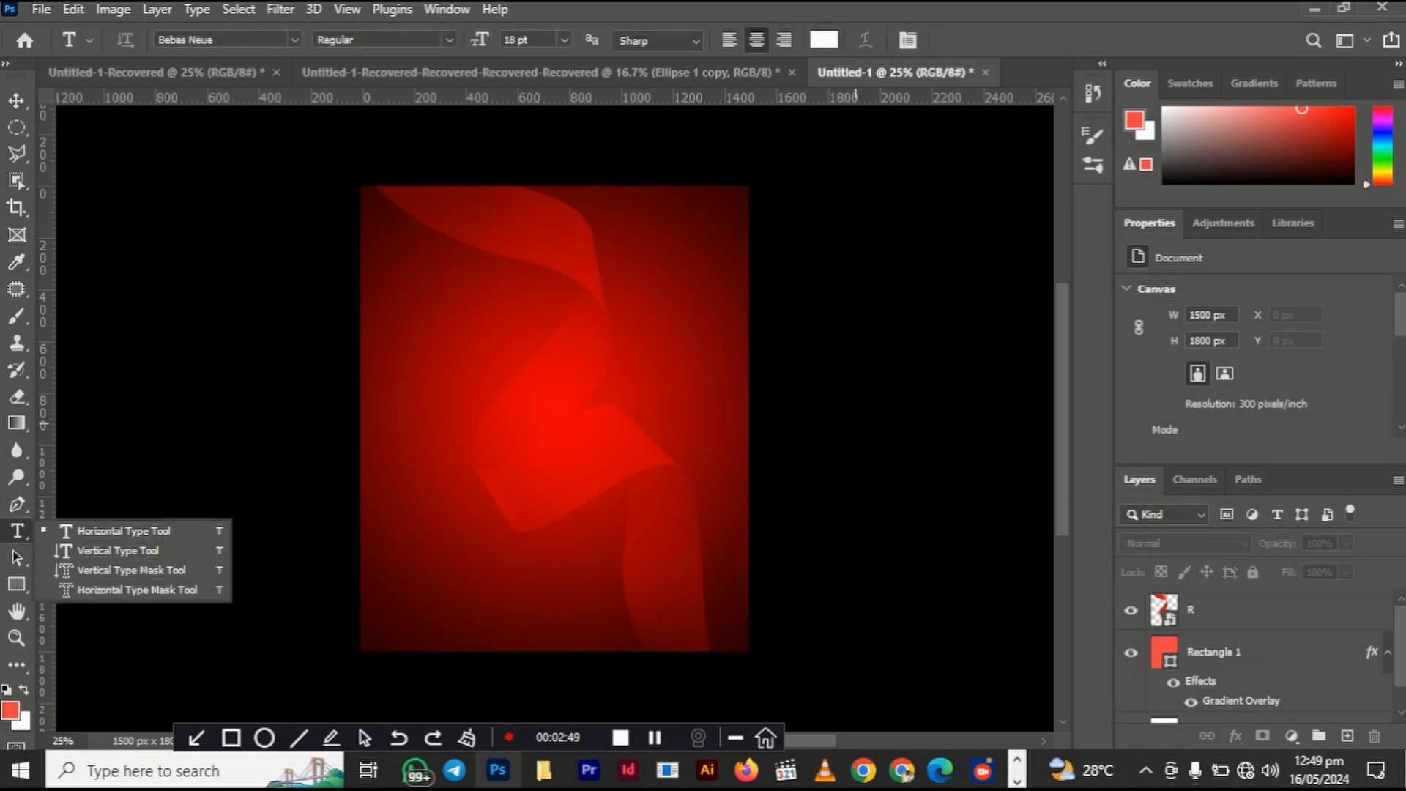
{"action": "left_click", "coordinate": [123, 531]}
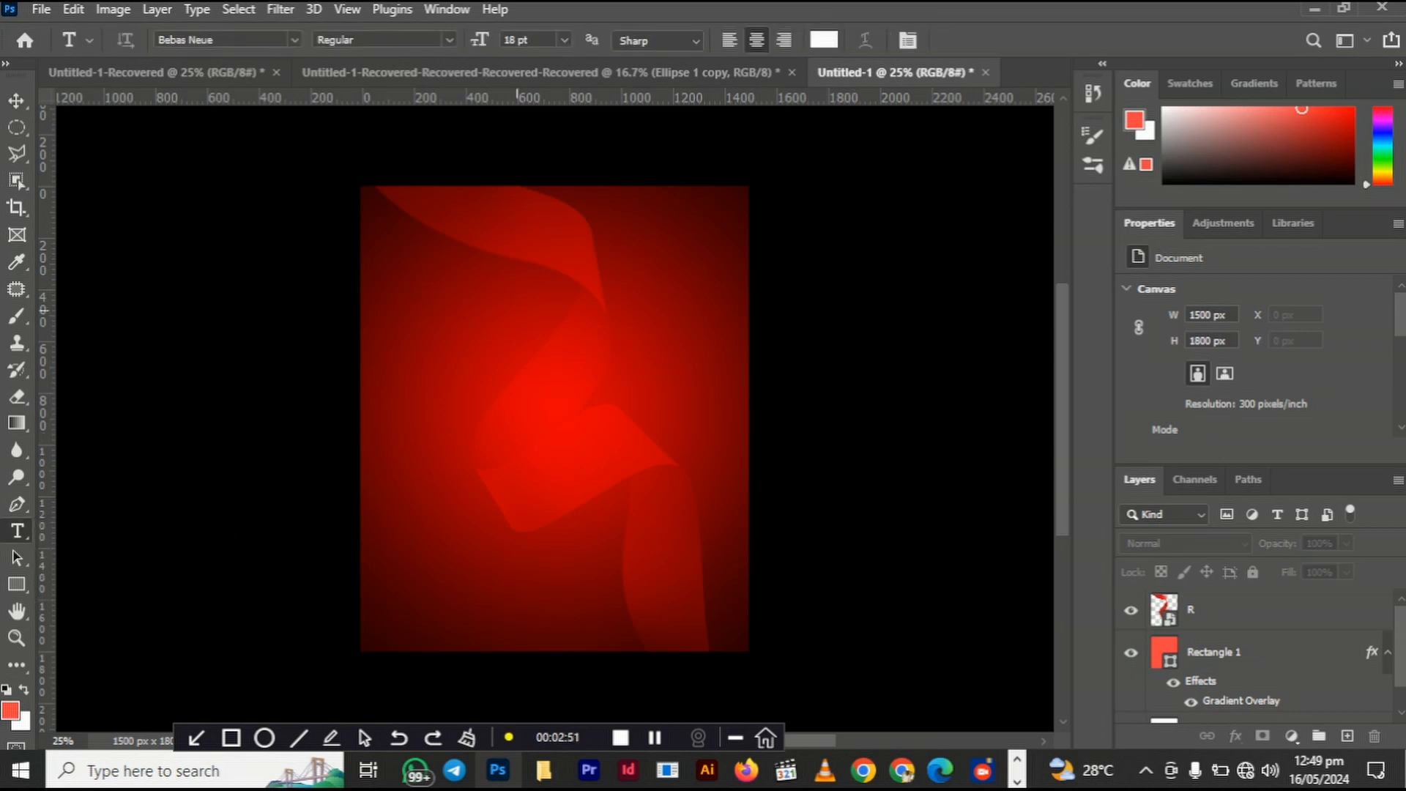
{"action": "left_click", "coordinate": [516, 310]}
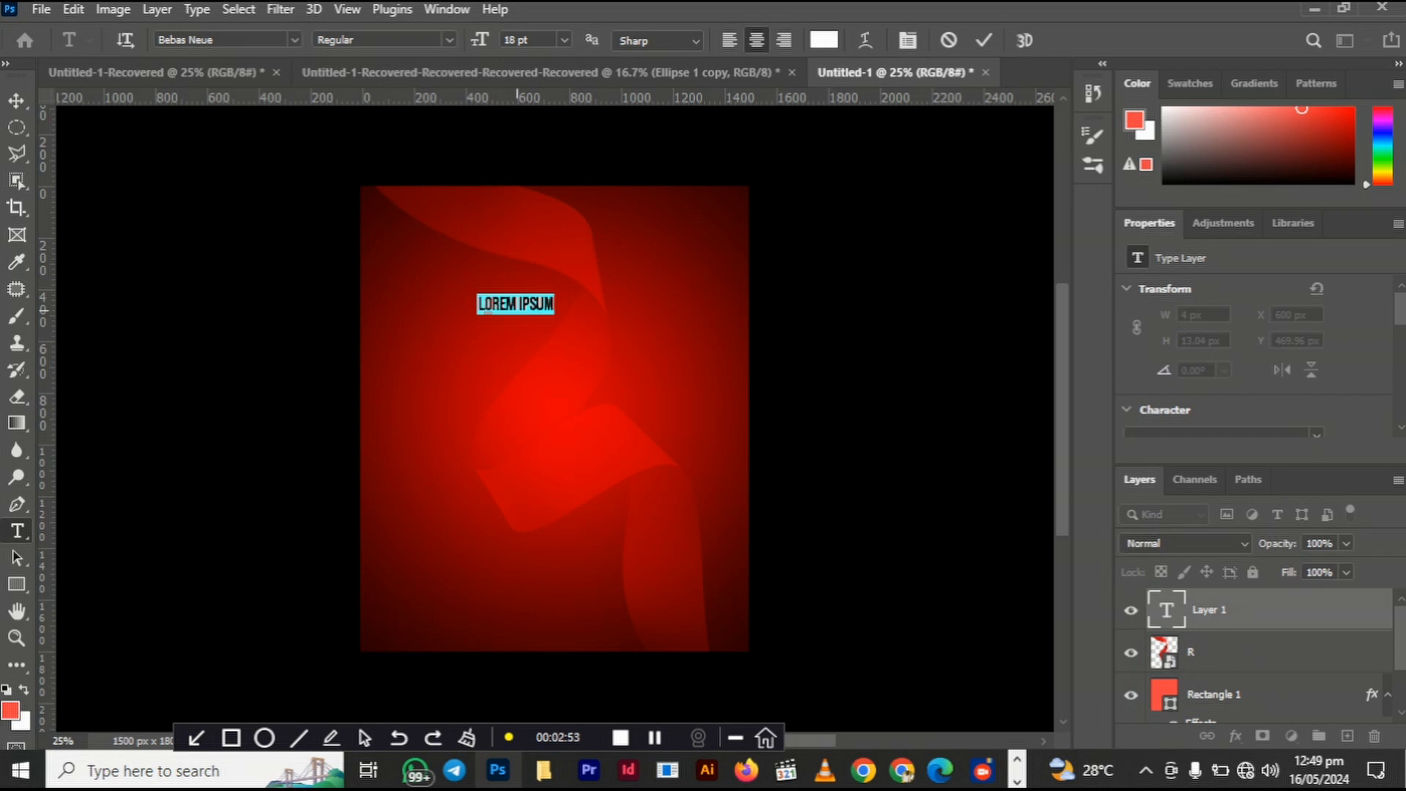
{"action": "left_click", "coordinate": [518, 306]}
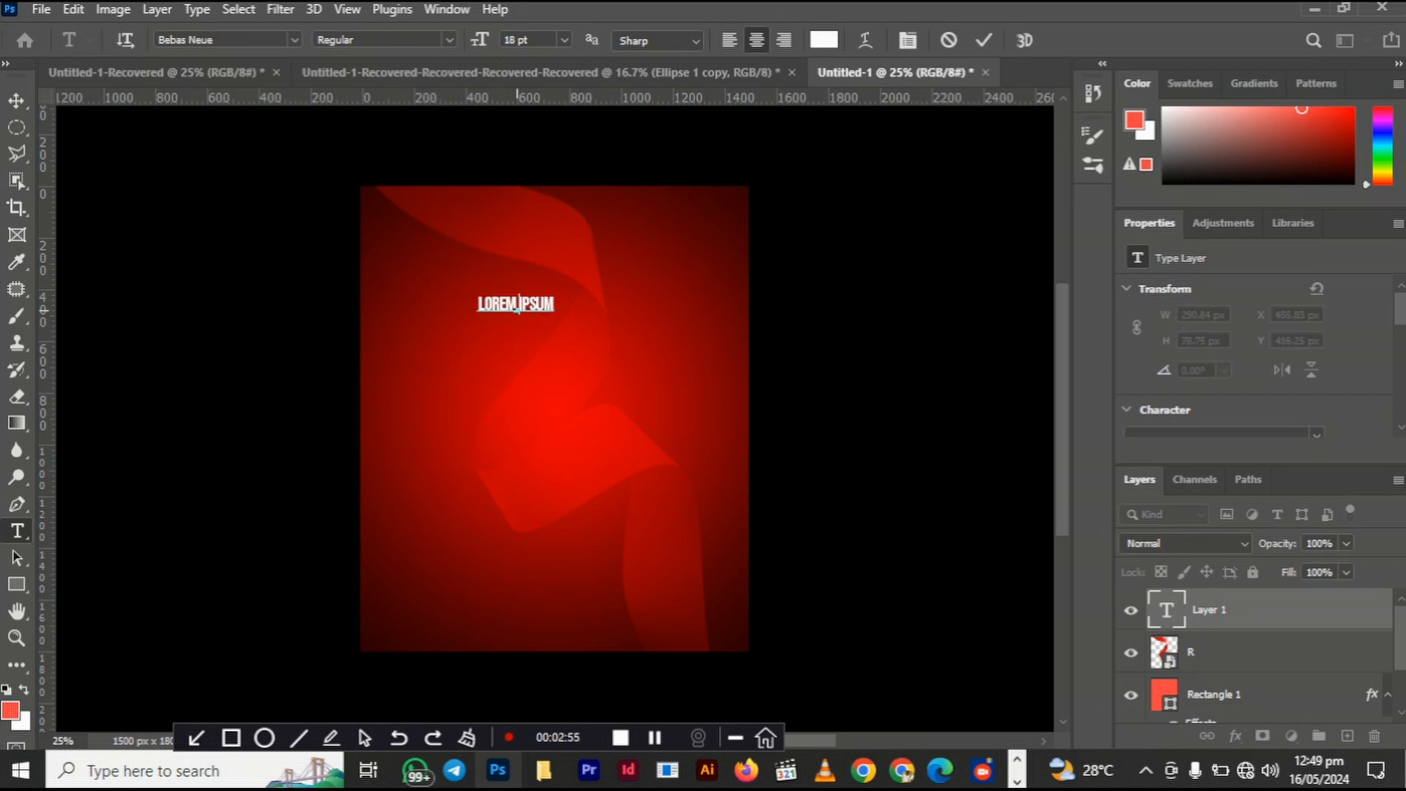
{"action": "key", "text": "ctrl+a"}
{"action": "type", "text": "EAT"}
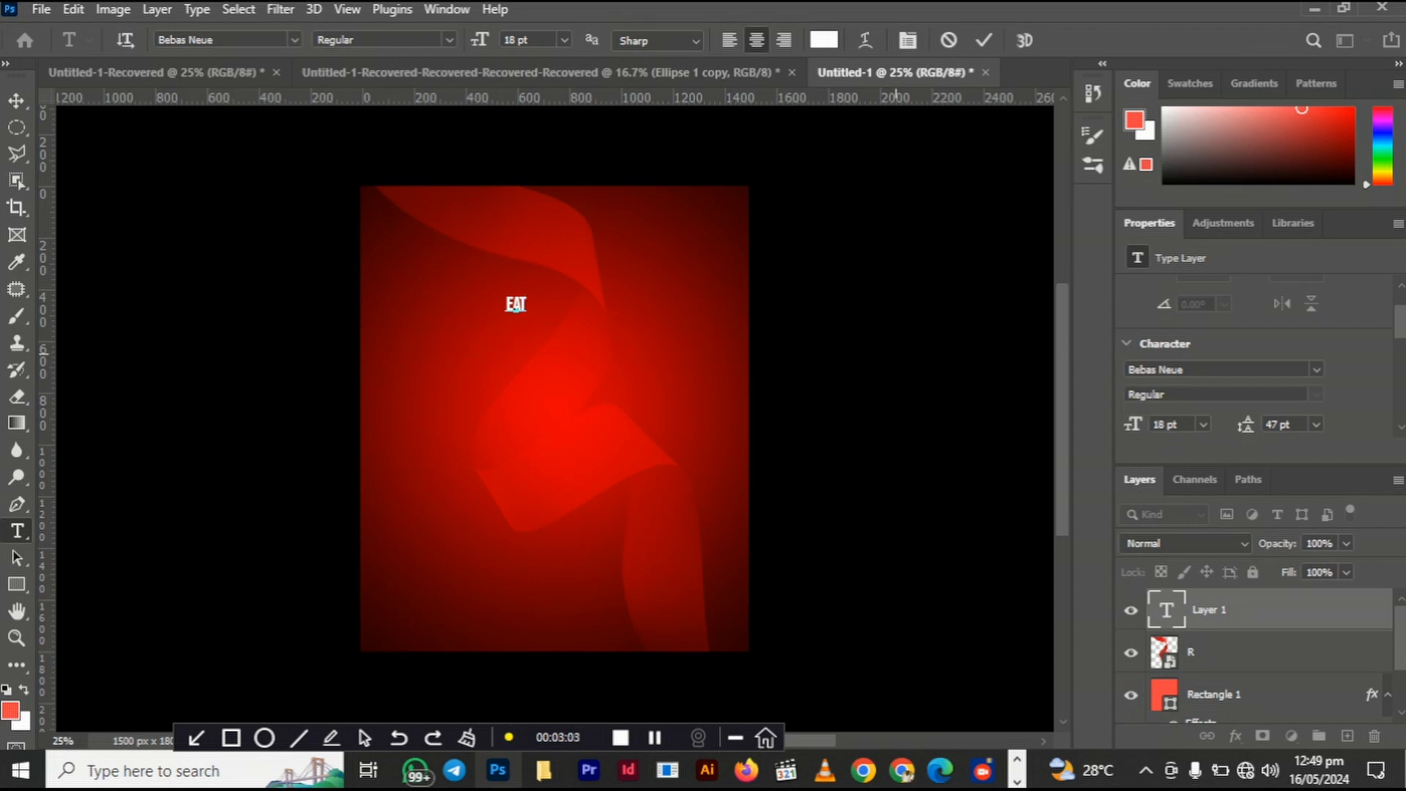
Step: Enlarge the EAT text to about 180 pt and centre it horizontally on the upper half of the canvas
{"action": "left_click", "coordinate": [16, 101]}
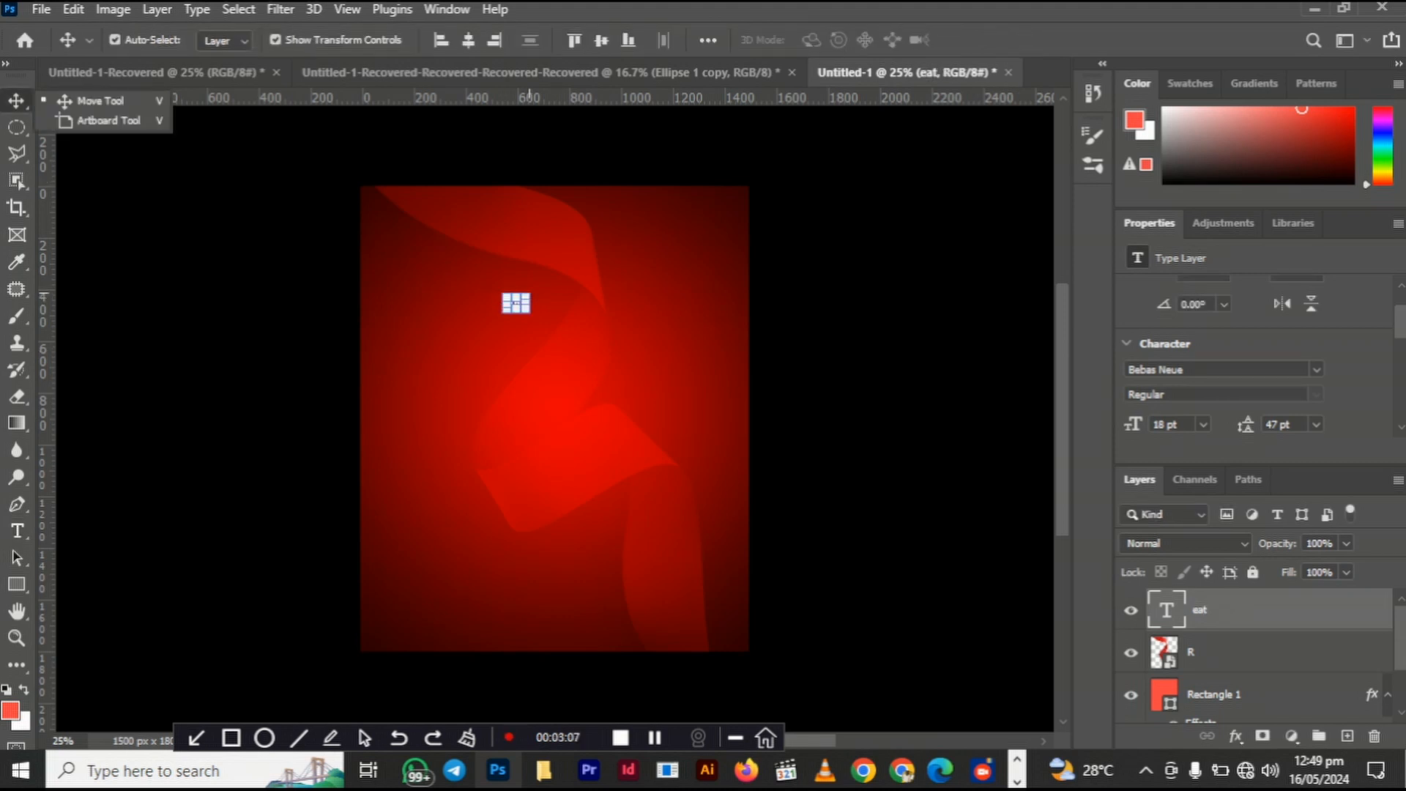
{"action": "left_click", "coordinate": [530, 293]}
{"action": "left_click_drag", "start_coordinate": [529, 294], "coordinate": [618, 198]}
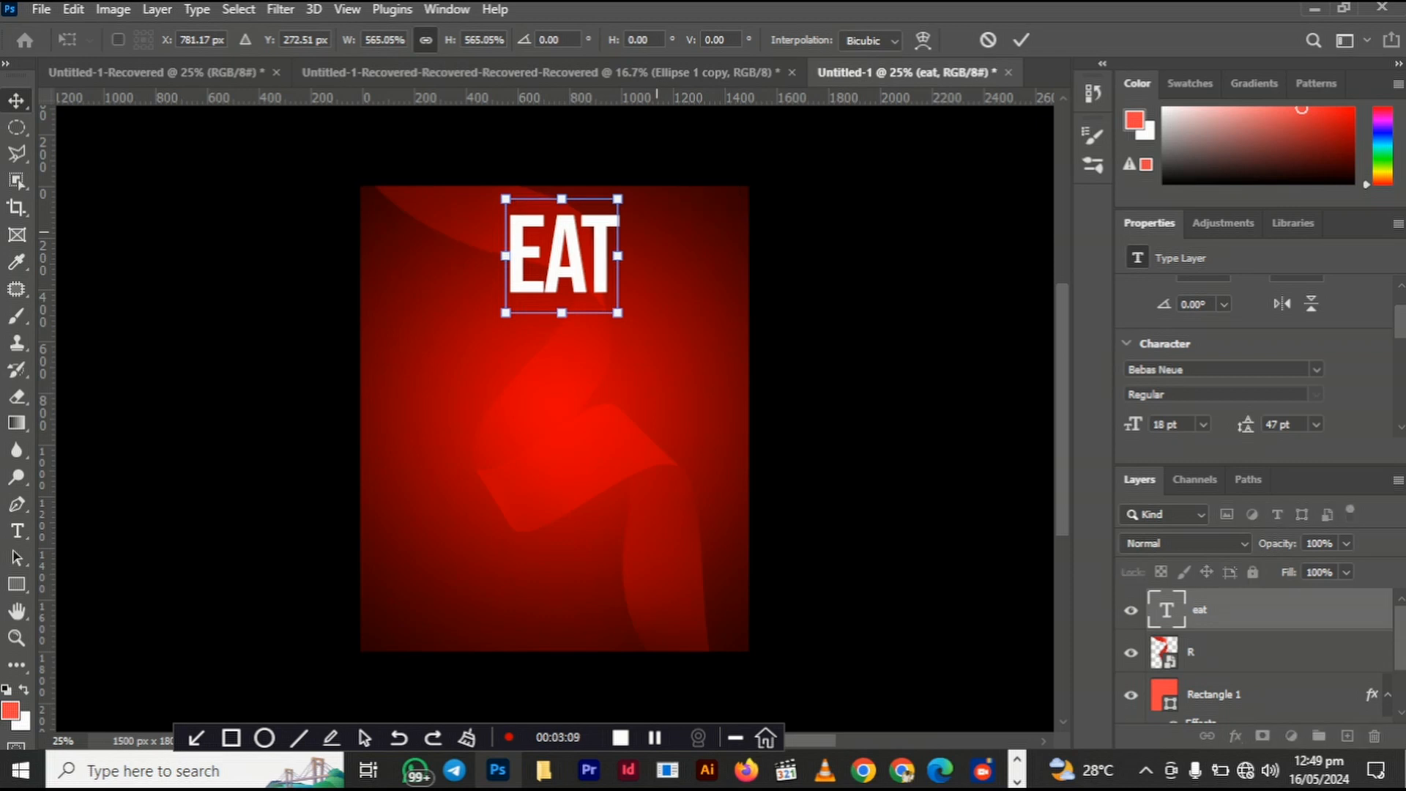
{"action": "left_click_drag", "start_coordinate": [617, 312], "coordinate": [704, 401]}
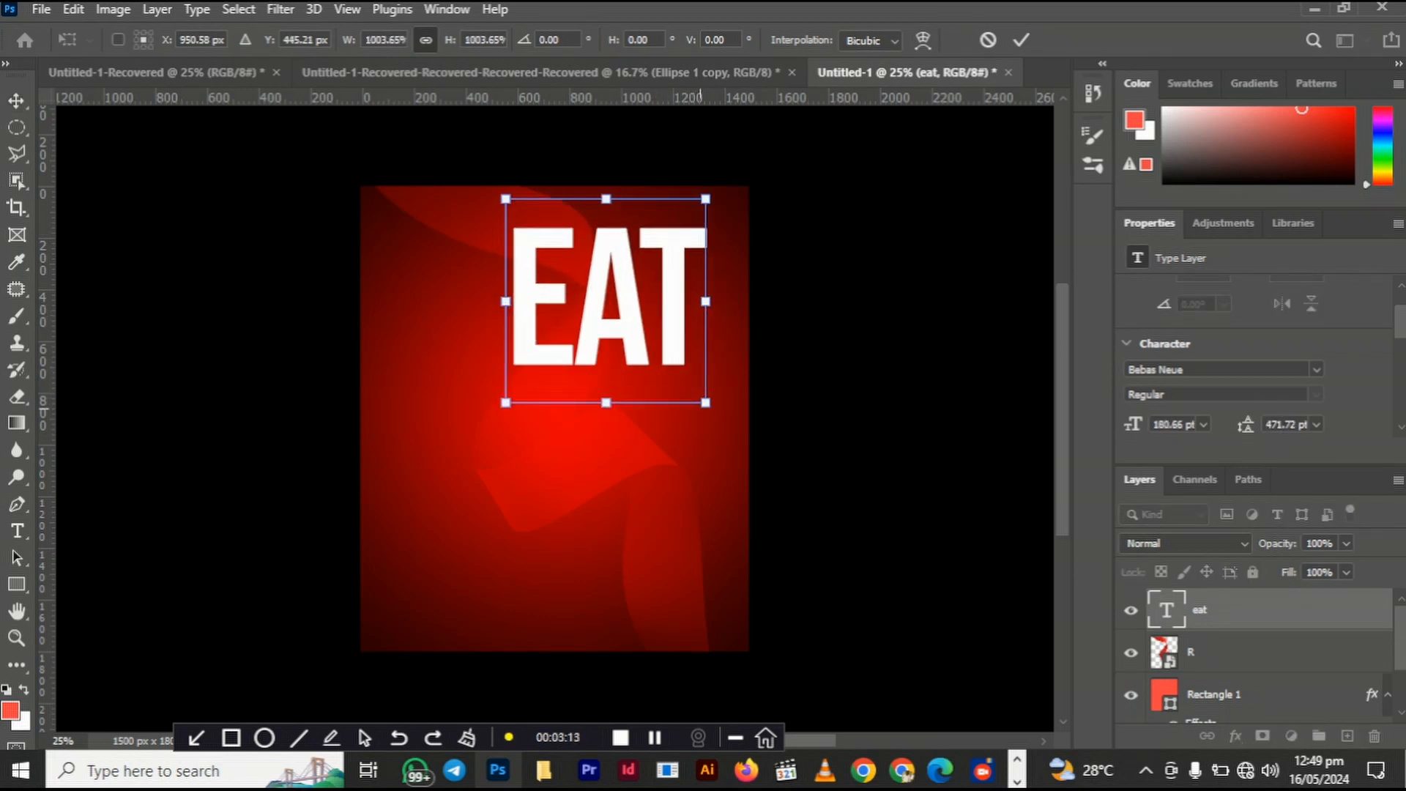
{"action": "key", "text": "Return"}
{"action": "left_click_drag", "start_coordinate": [628, 322], "coordinate": [572, 332]}
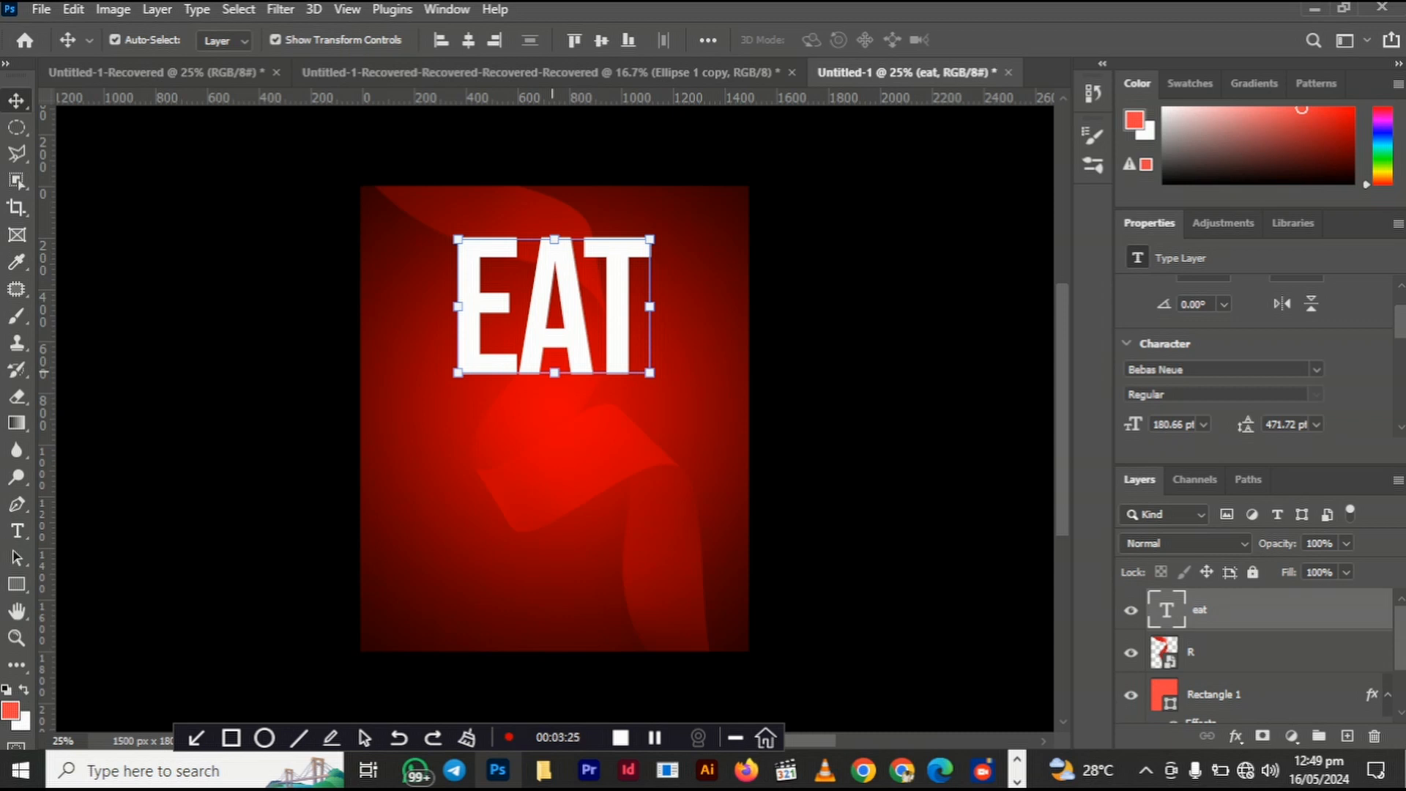
Step: Stretch the EAT text downward to about 137% of its height, keeping its width at 100%
{"action": "key", "text": "ctrl+t"}
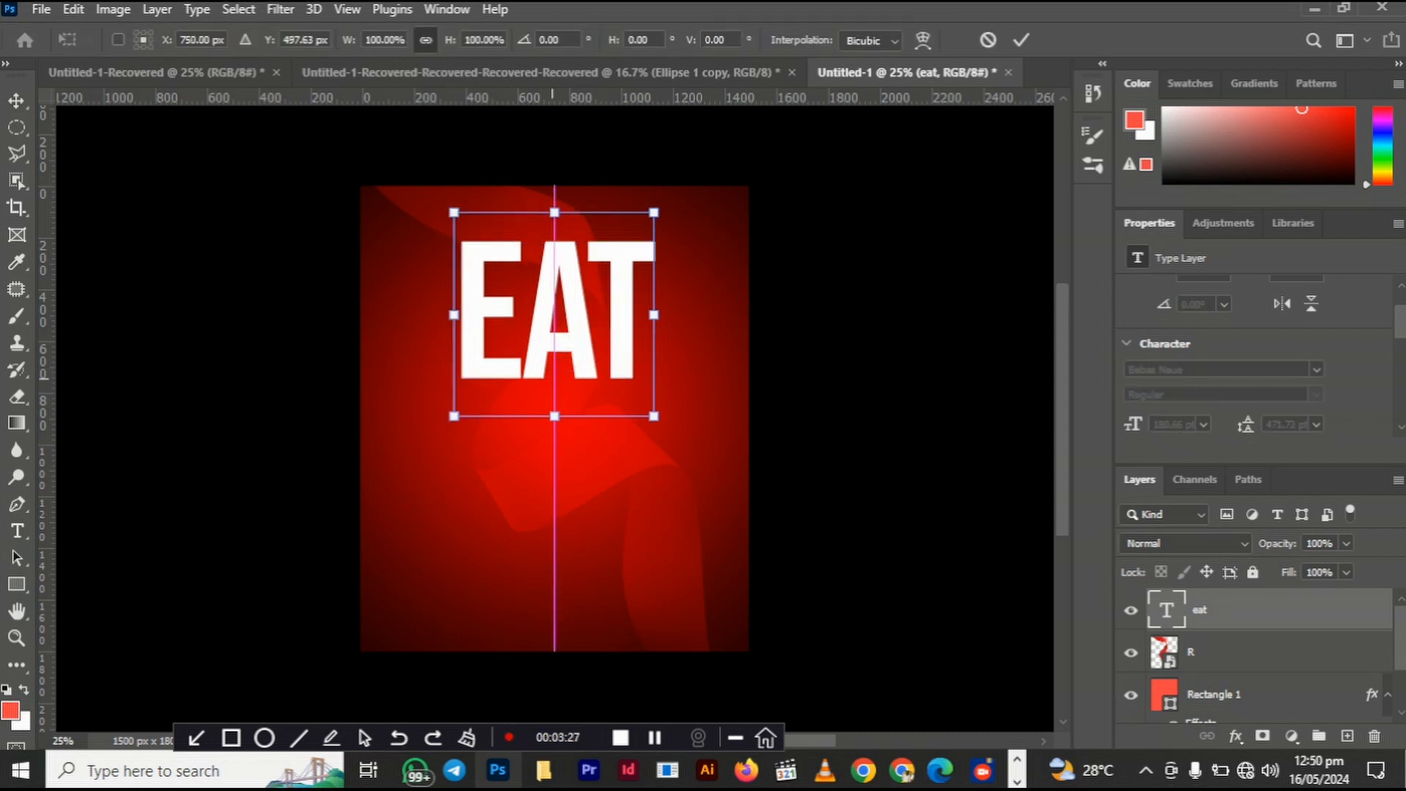
{"action": "left_click_drag", "start_coordinate": [554, 415], "coordinate": [555, 491]}
{"action": "key", "text": "Return"}
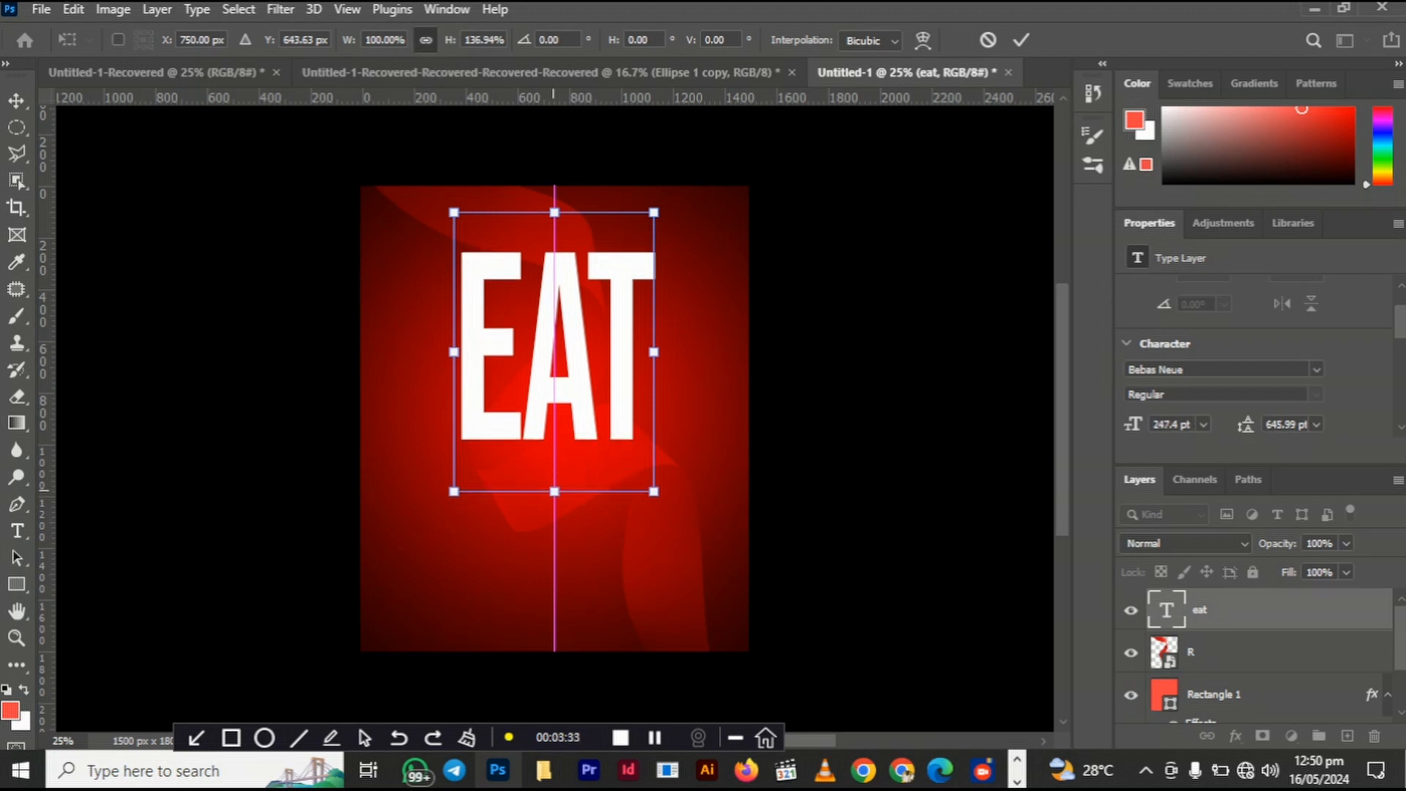
Step: Move the EAT text slightly up and scale it proportionally to about 92%
{"action": "key", "text": "ctrl+t"}
{"action": "left_click_drag", "start_coordinate": [561, 439], "coordinate": [562, 421]}
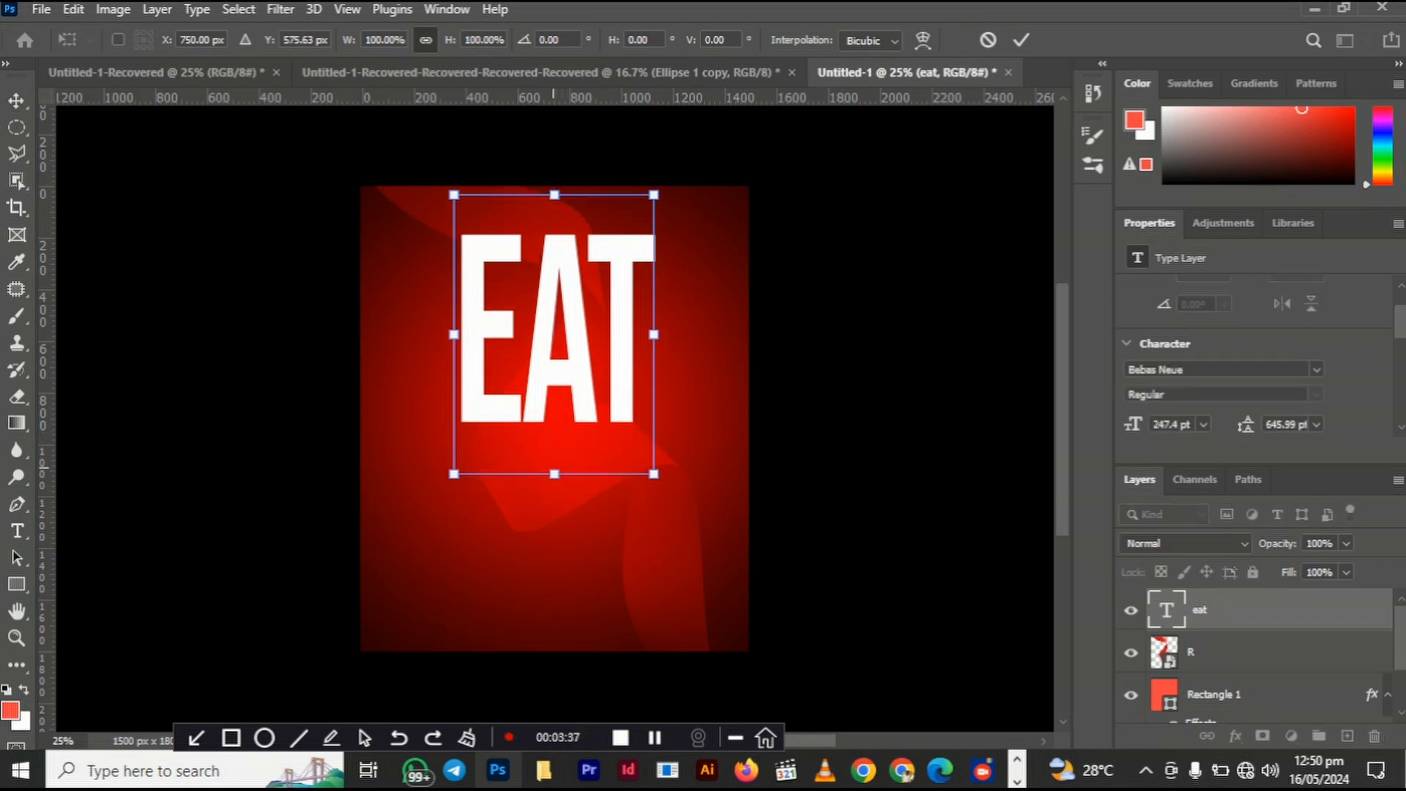
{"action": "left_click_drag", "start_coordinate": [554, 474], "coordinate": [554, 452]}
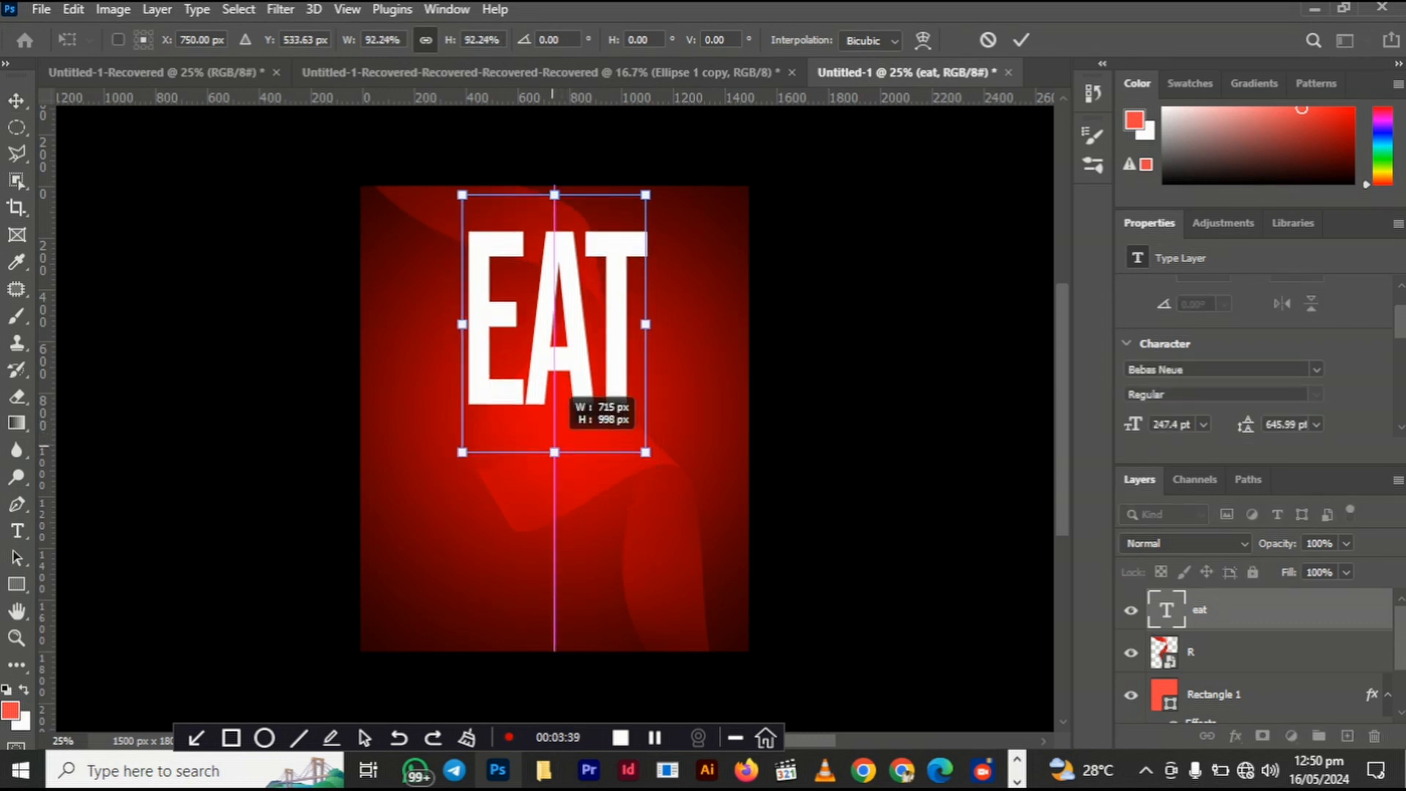
{"action": "key", "text": "Return"}
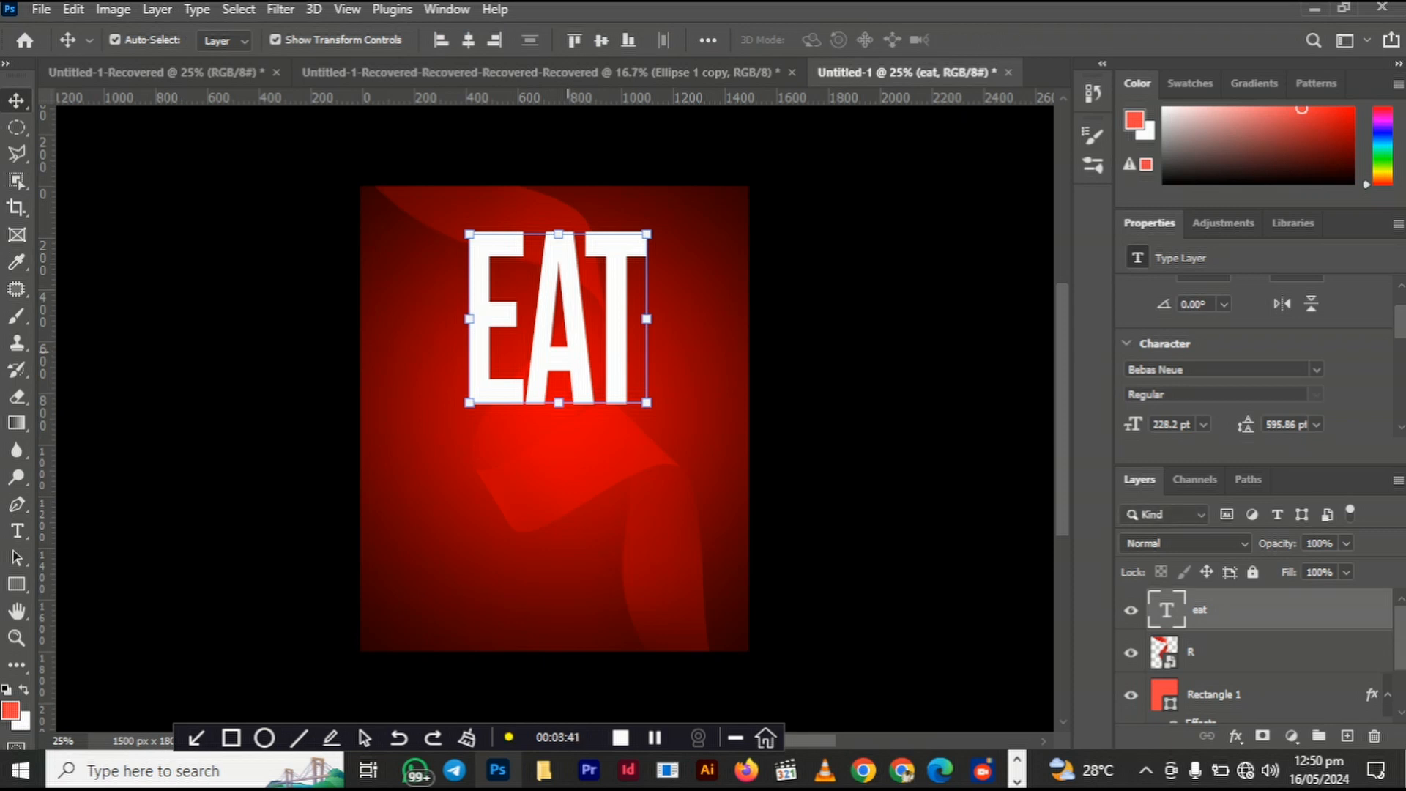
Step: Duplicate the EAT text directly below the original and change the copy's wording to GOOD
{"action": "left_click_drag", "start_coordinate": [594, 360], "coordinate": [590, 545]}
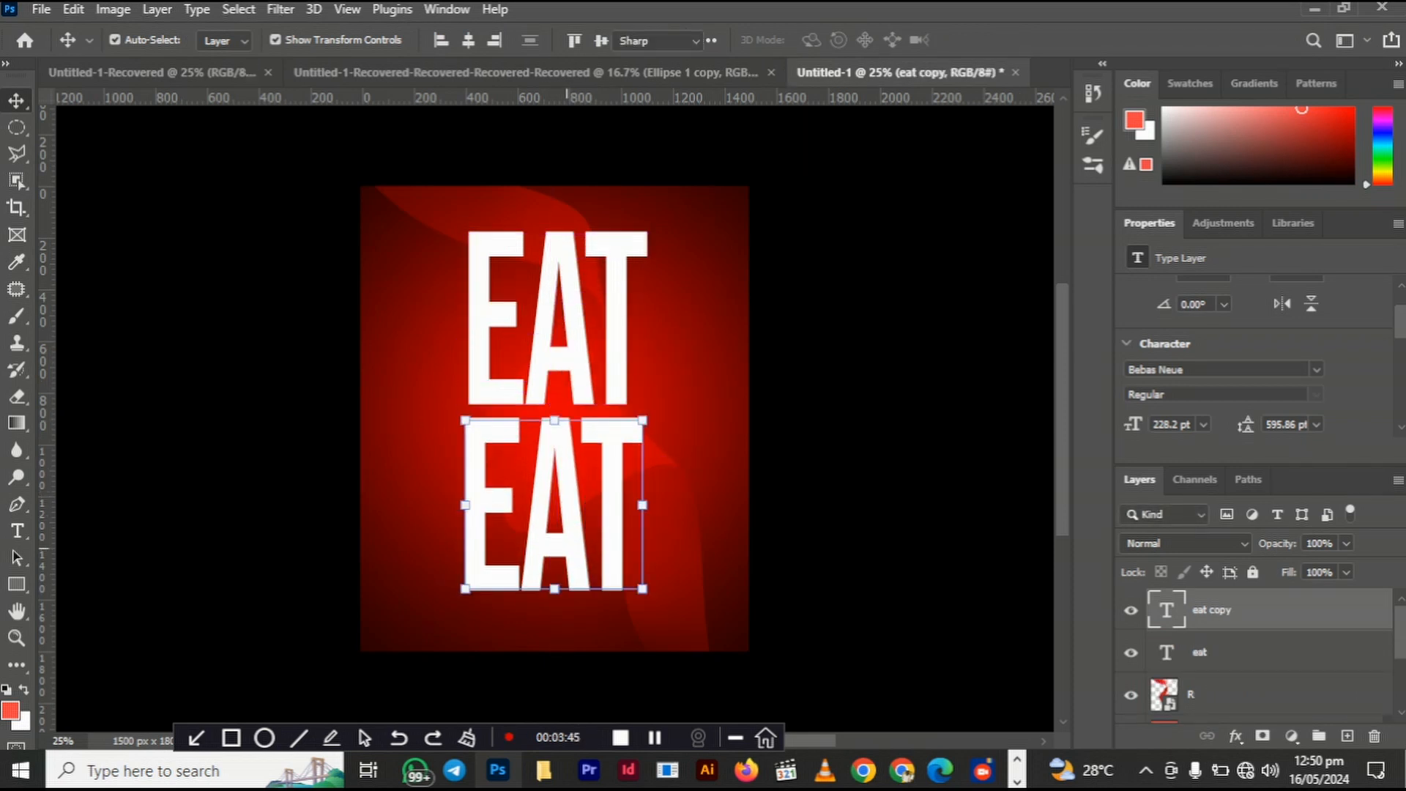
{"action": "double_click", "coordinate": [590, 545]}
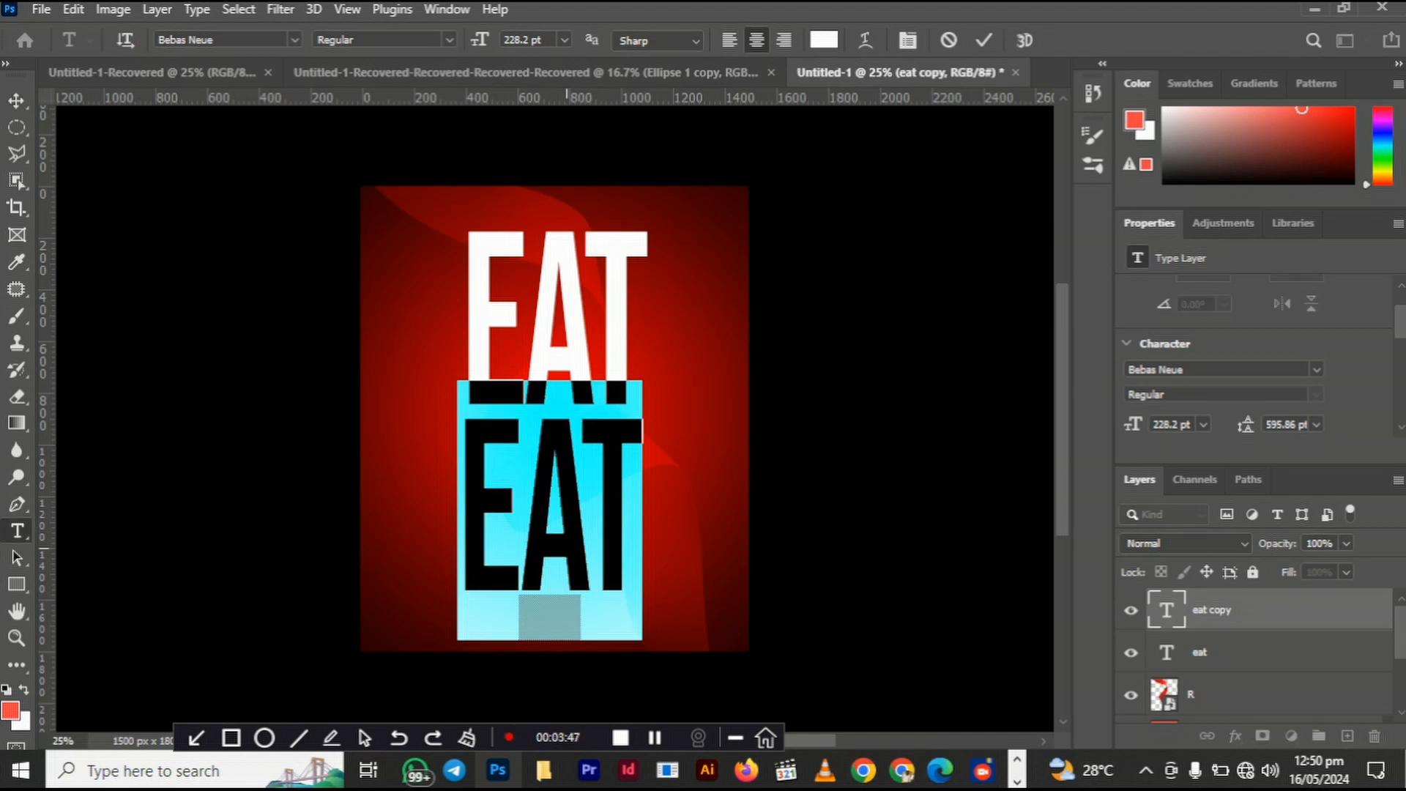
{"action": "type", "text": "GO"}
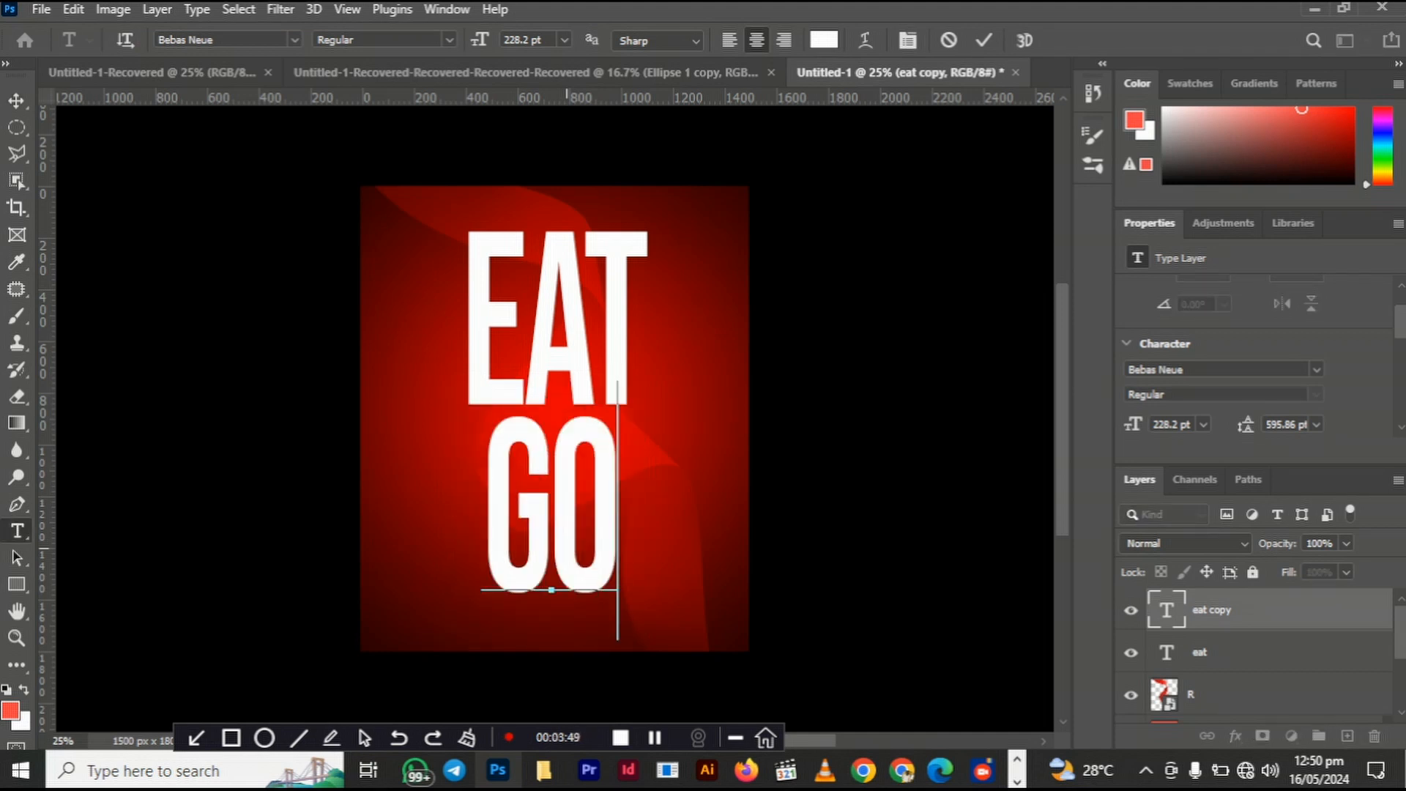
{"action": "type", "text": "OD"}
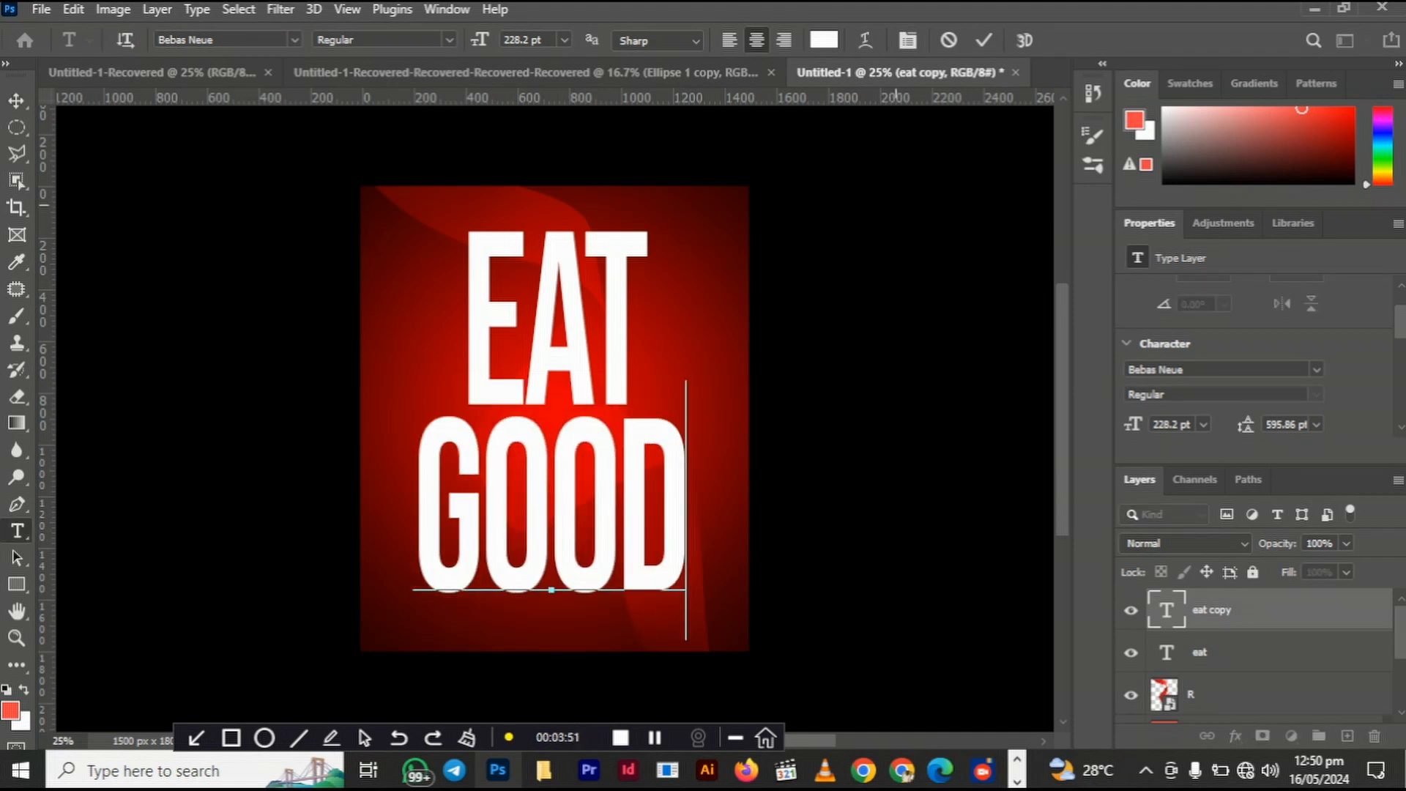
{"action": "key", "text": "ctrl+Return"}
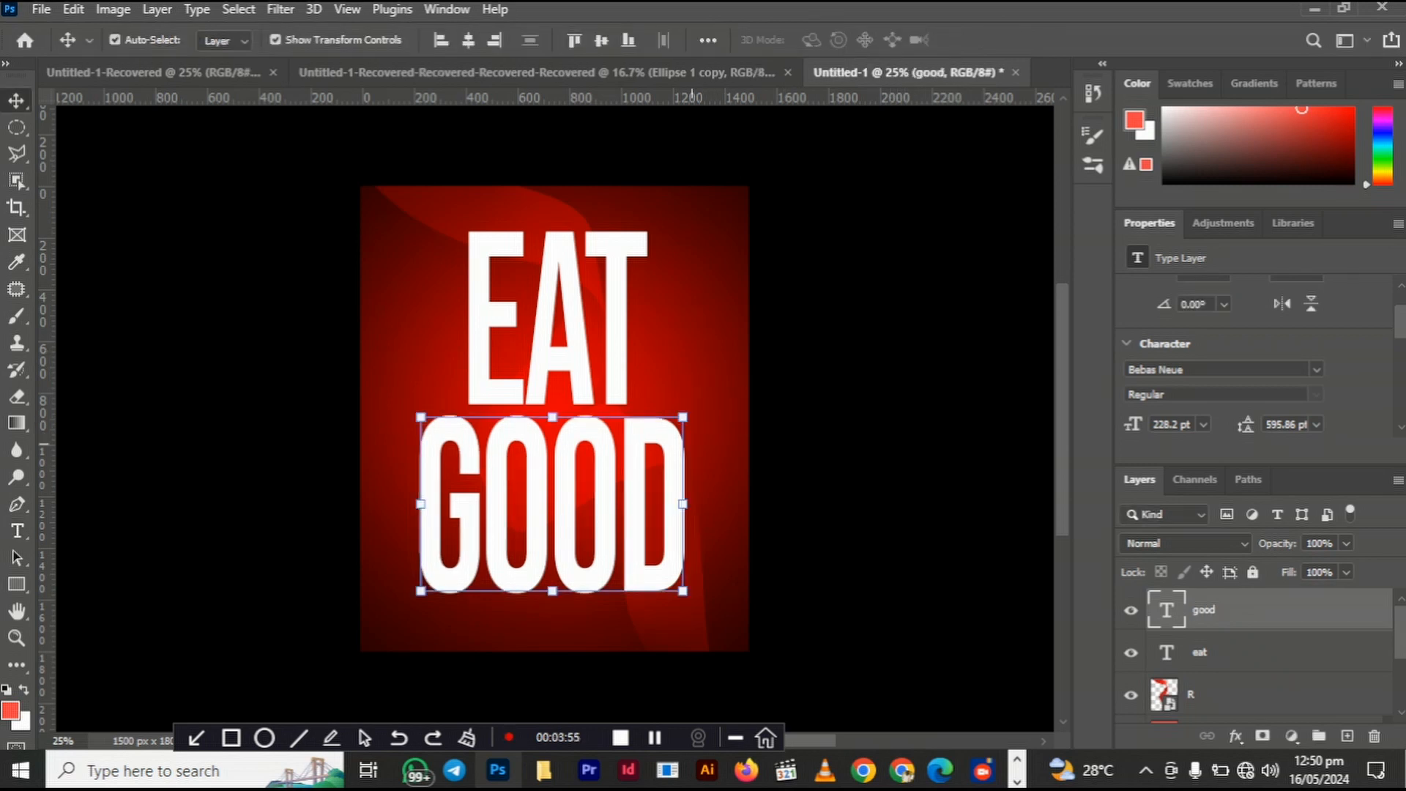
Step: Scale the GOOD text proportionally to about 69% and move it down to the lower part of the canvas
{"action": "key", "text": "ctrl+t"}
{"action": "left_click_drag", "start_coordinate": [639, 442], "coordinate": [630, 447]}
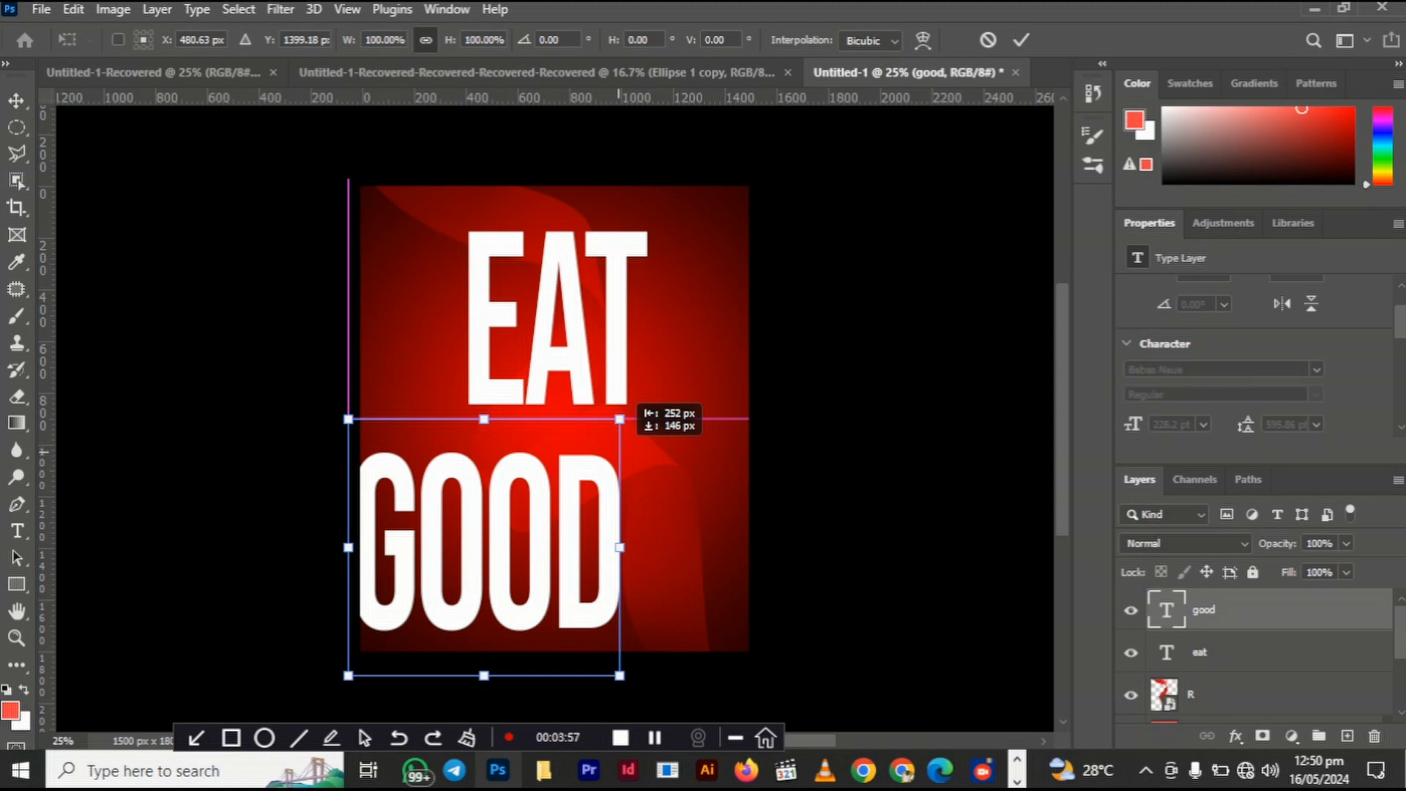
{"action": "left_click_drag", "start_coordinate": [349, 675], "coordinate": [434, 595]}
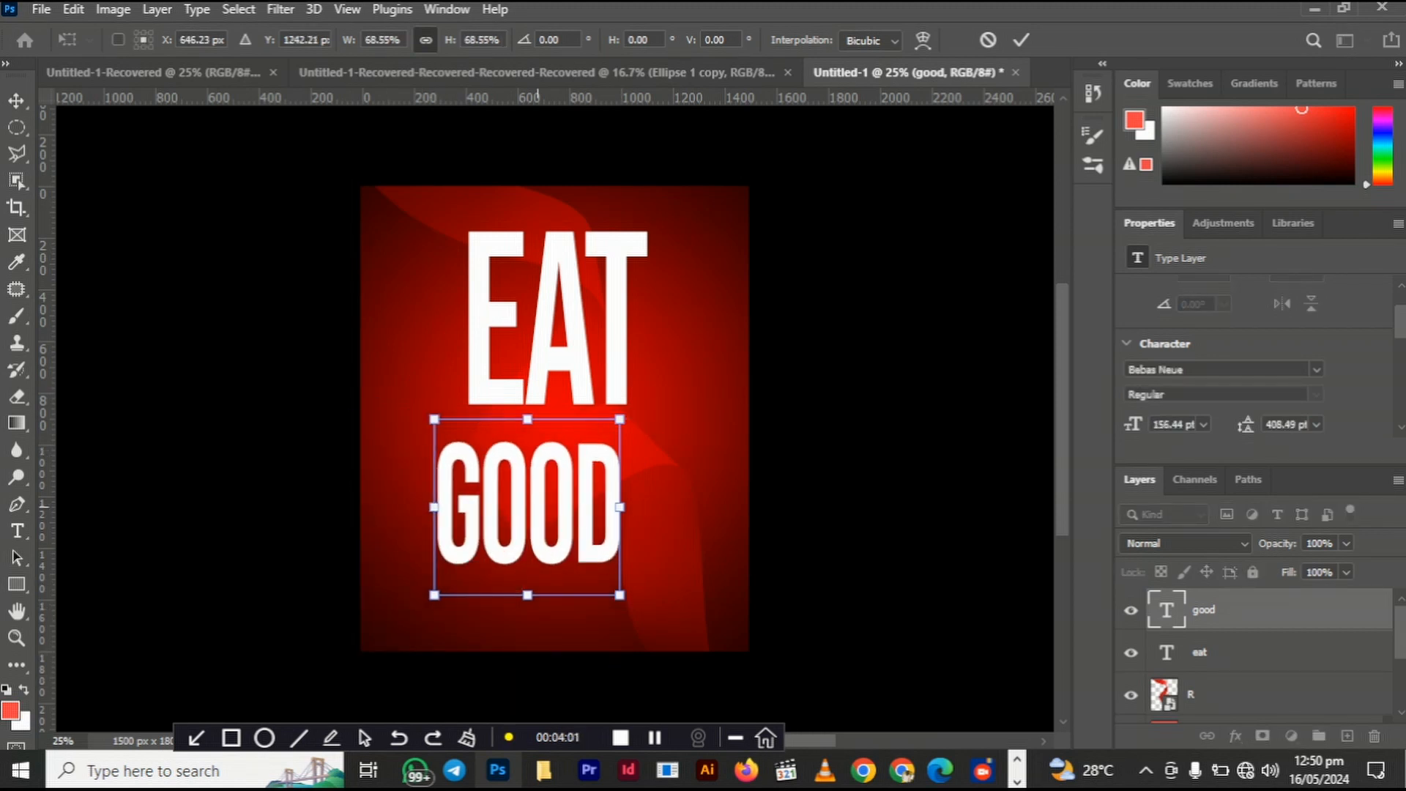
{"action": "left_click_drag", "start_coordinate": [546, 454], "coordinate": [563, 499]}
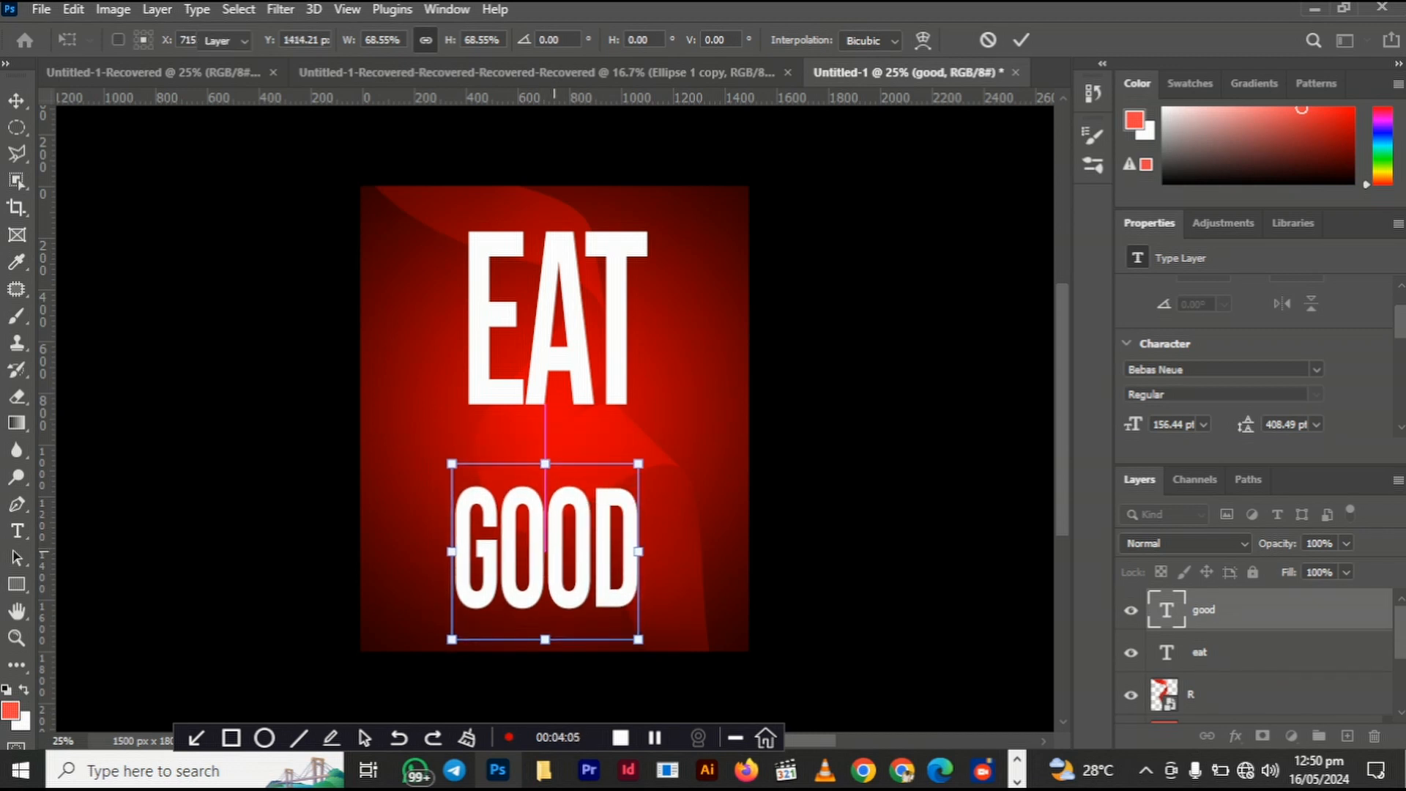
{"action": "key", "text": "Return"}
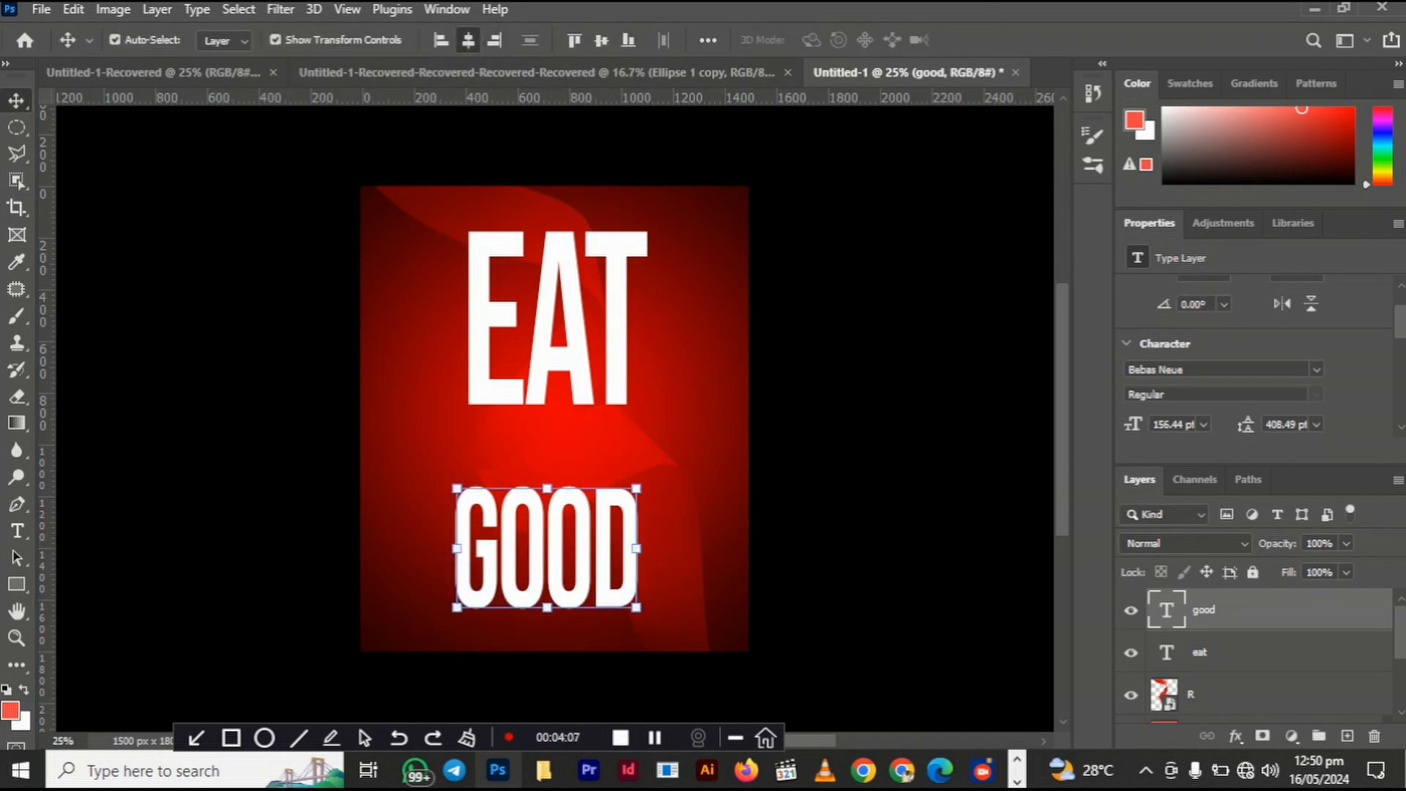
Step: Centre the GOOD text and the EAT text horizontally on the canvas
{"action": "left_click", "coordinate": [468, 41]}
{"action": "left_click", "coordinate": [858, 459]}
{"action": "left_click", "coordinate": [611, 352]}
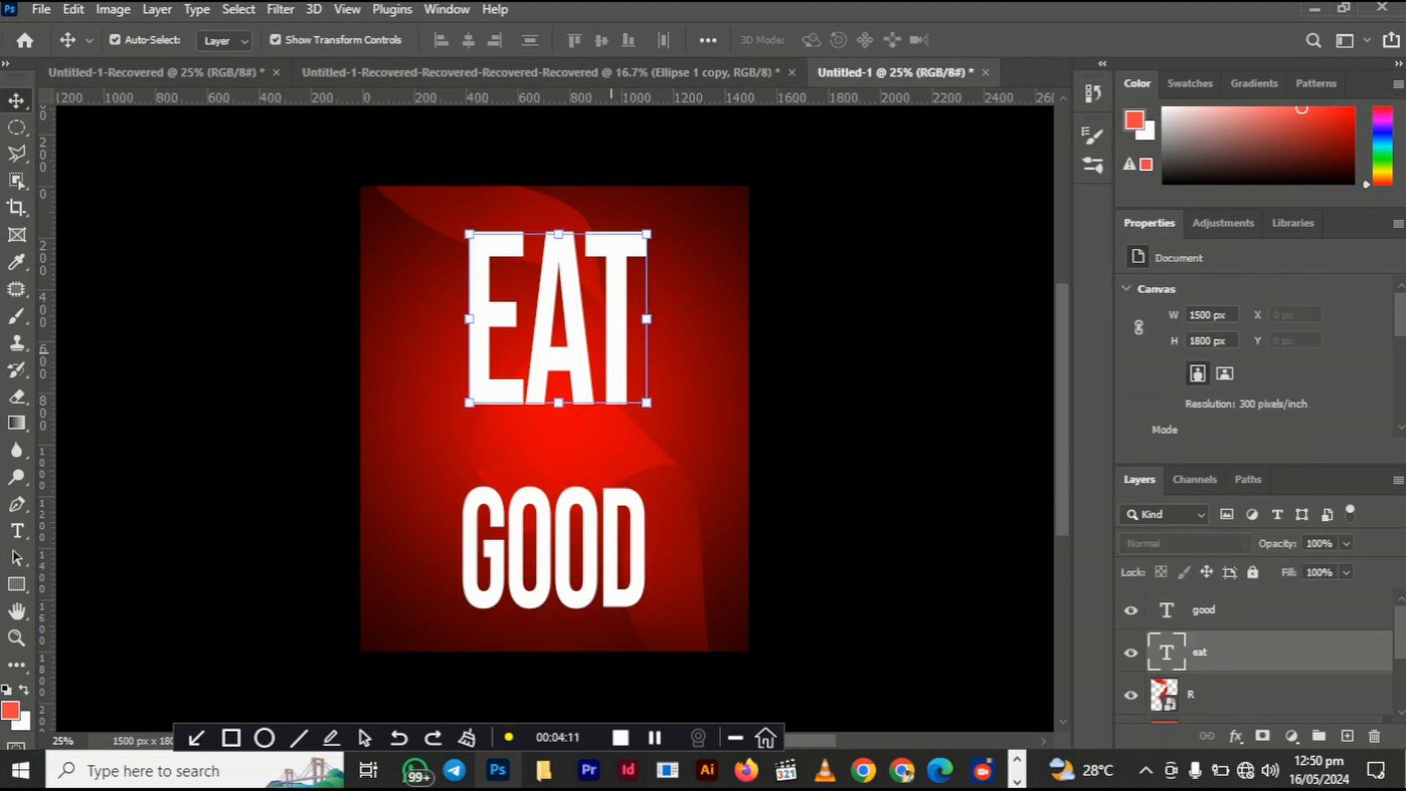
{"action": "left_click", "coordinate": [468, 40]}
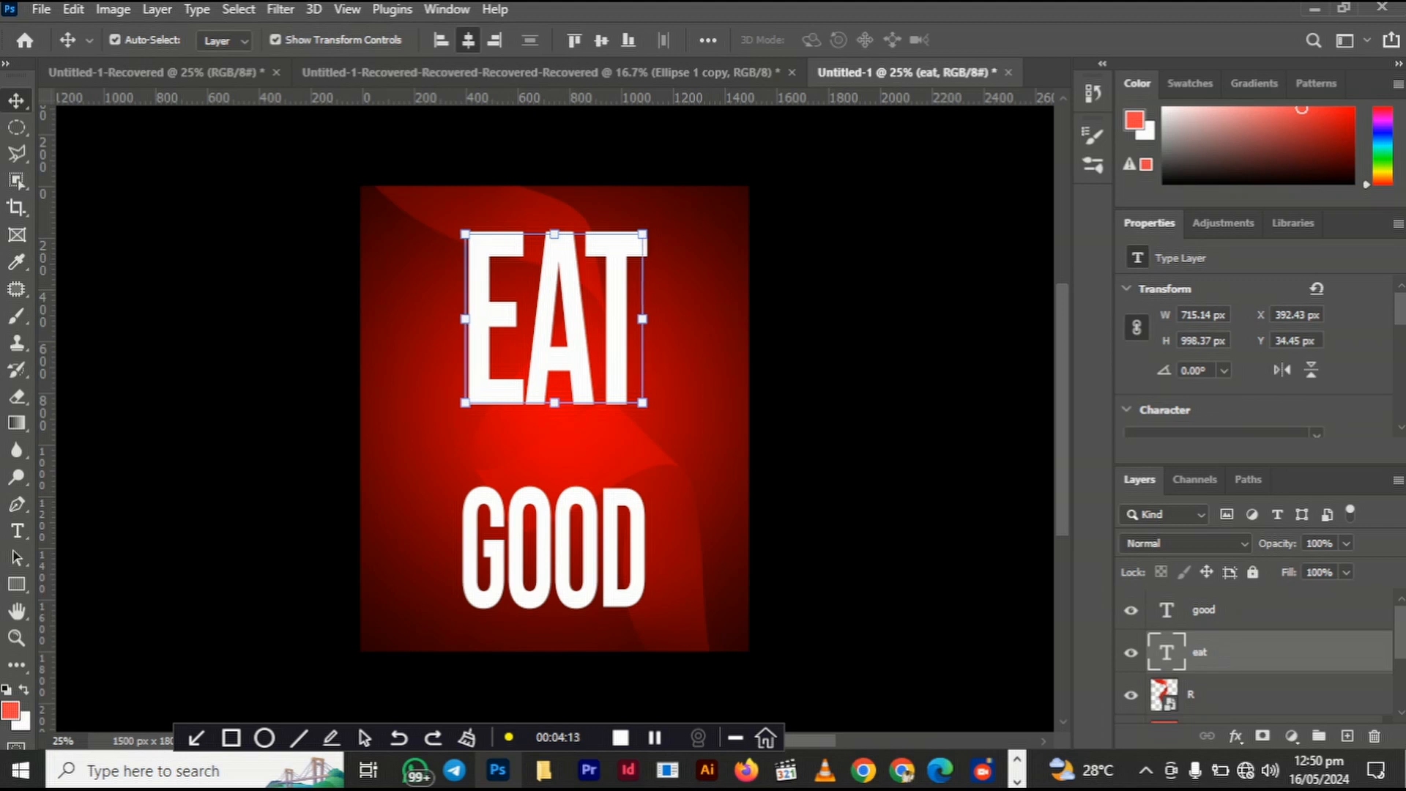
{"action": "left_click", "coordinate": [748, 537]}
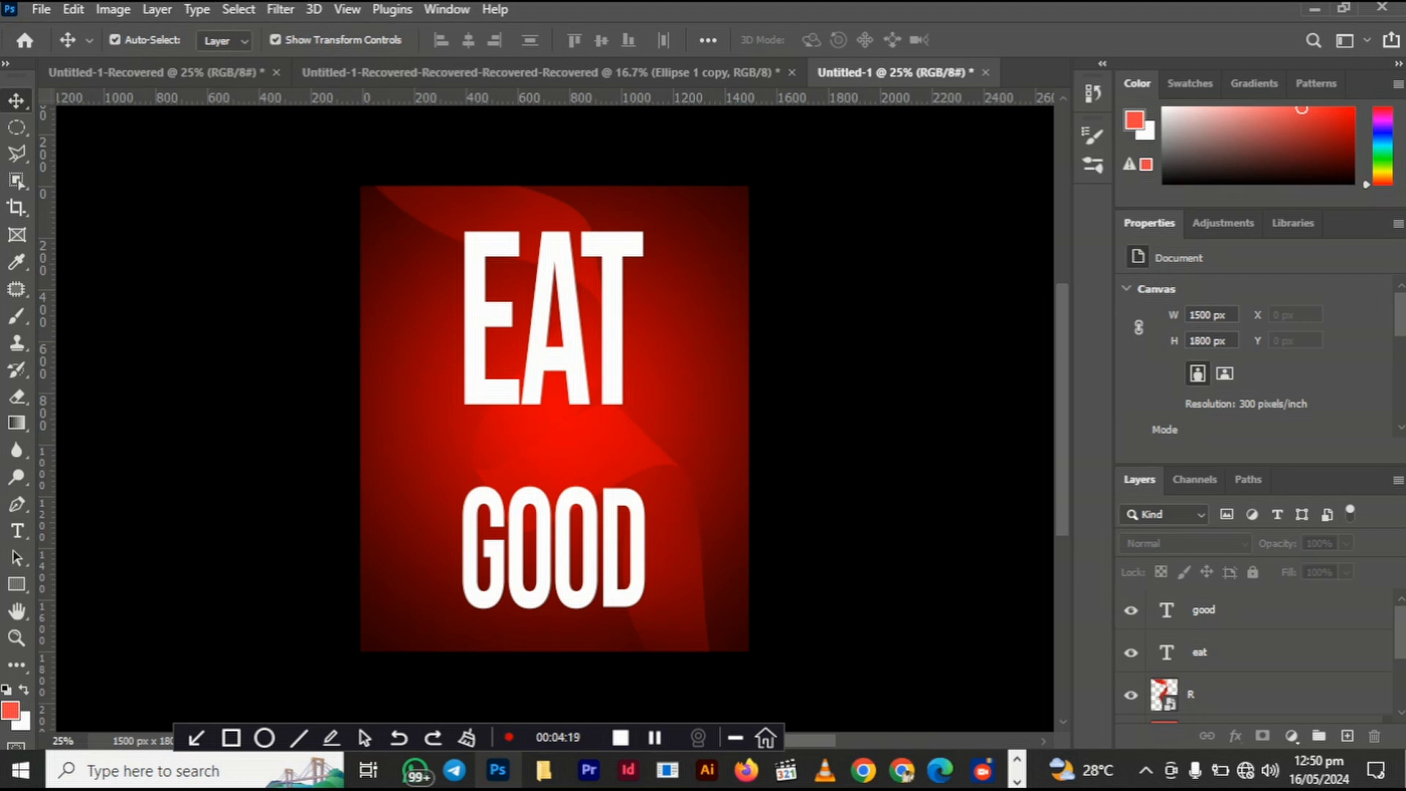
{"action": "left_click", "coordinate": [590, 549]}
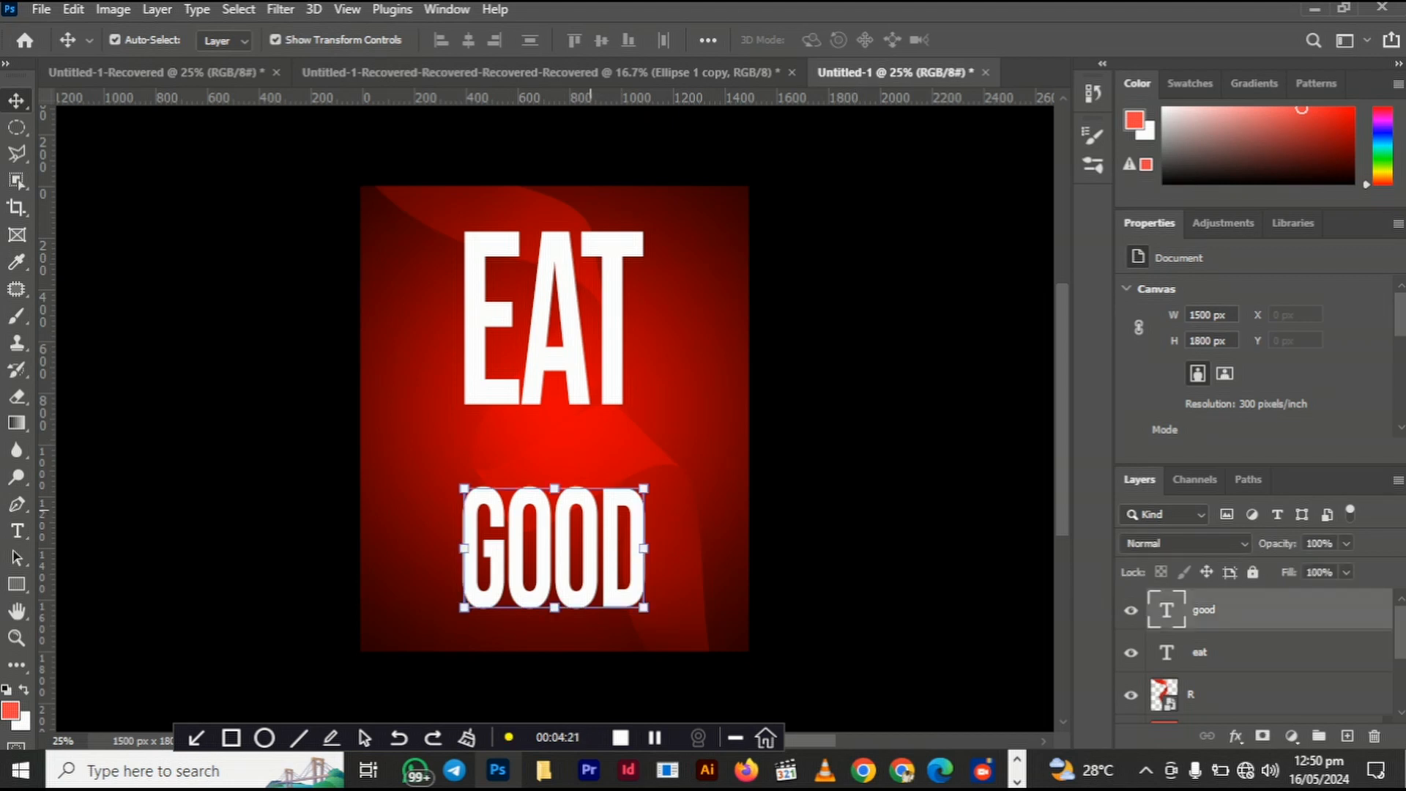
{"action": "left_click", "coordinate": [835, 559]}
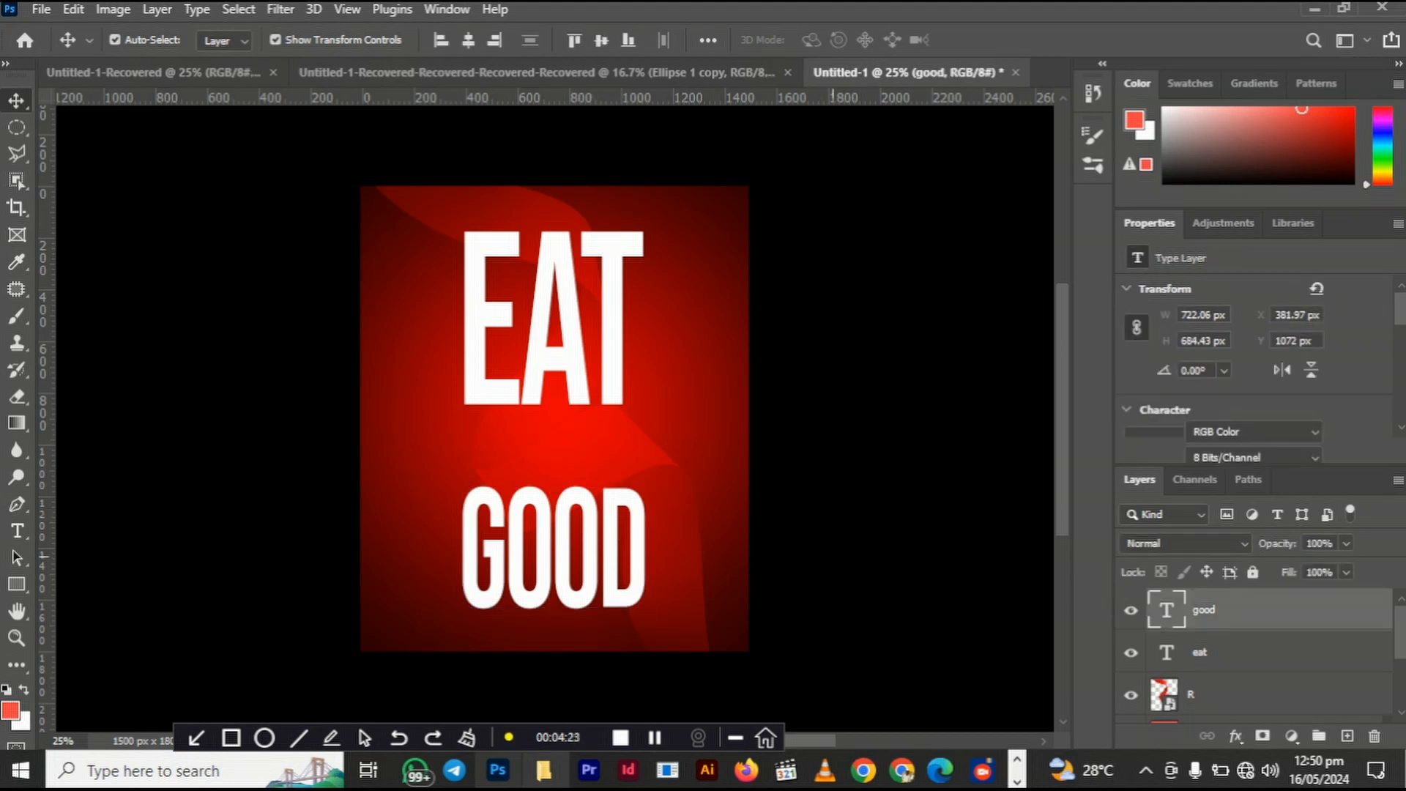
Step: Place the pngtree shawarma image from the file folder in the centre of the canvas at 100% scale
{"action": "key", "text": "alt+Tab"}
{"action": "left_click_drag", "start_coordinate": [396, 139], "coordinate": [533, 419]}
{"action": "left_click_drag", "start_coordinate": [540, 469], "coordinate": [540, 469]}
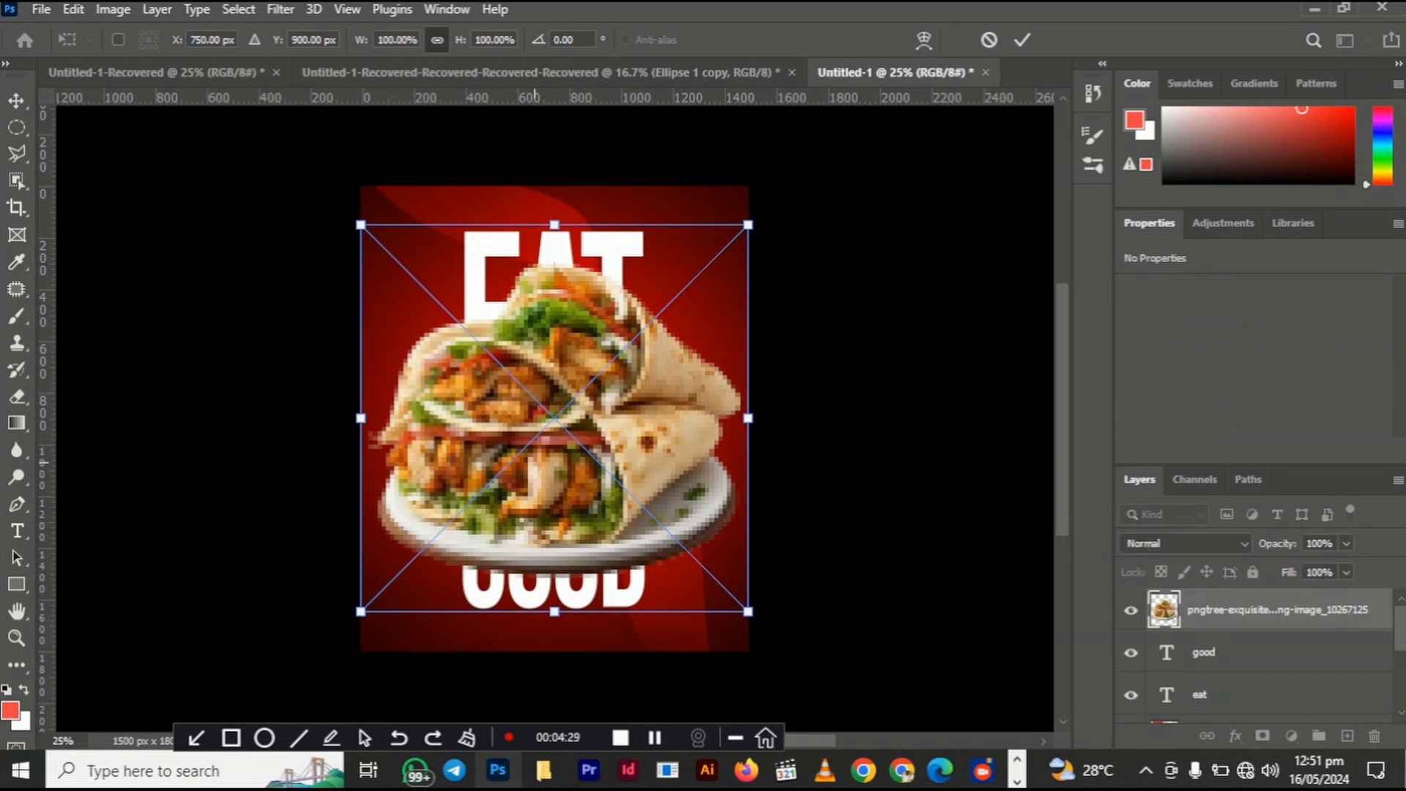
{"action": "key", "text": "Return"}
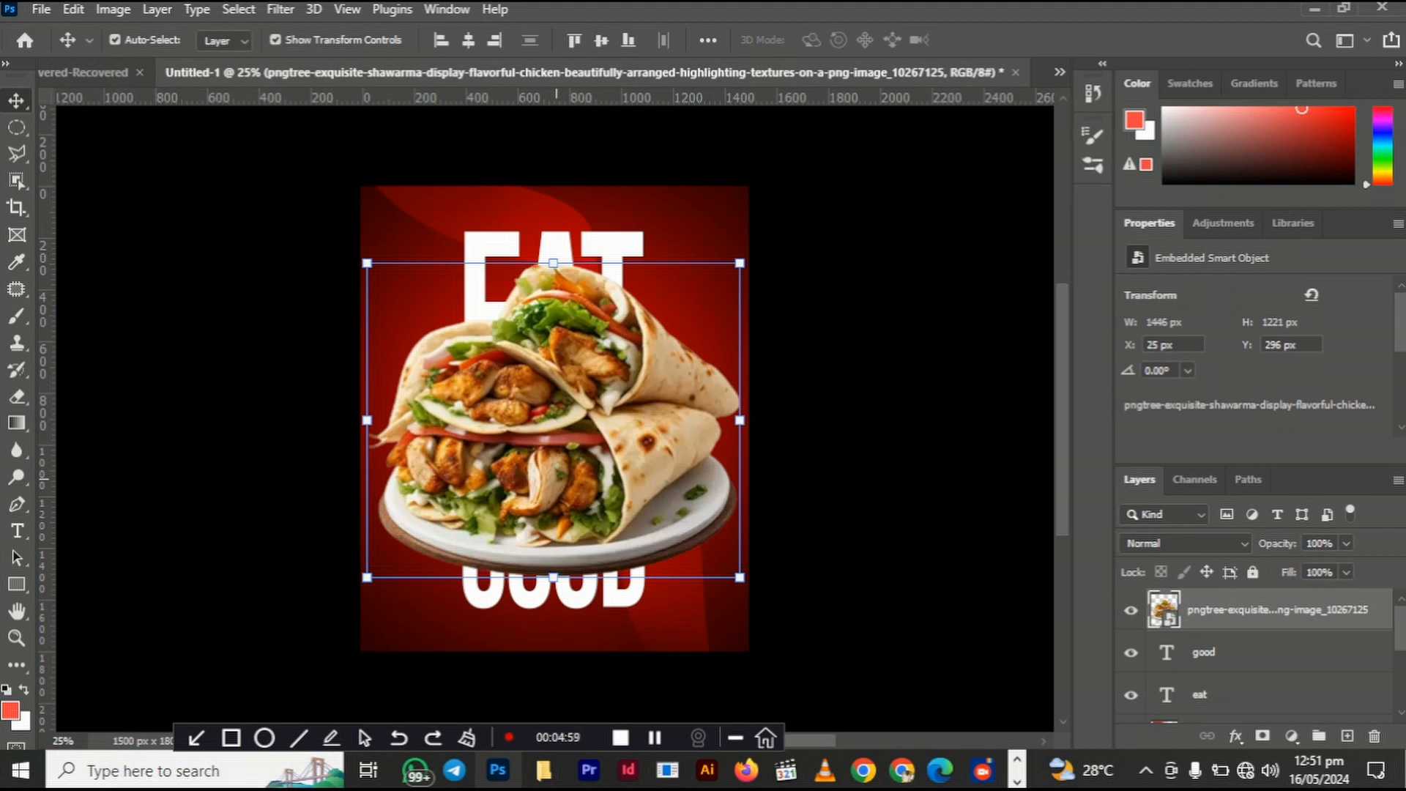
Step: Apply a Hue/Saturation adjustment to the shawarma image with saturation +30
{"action": "key", "text": "ctrl"}
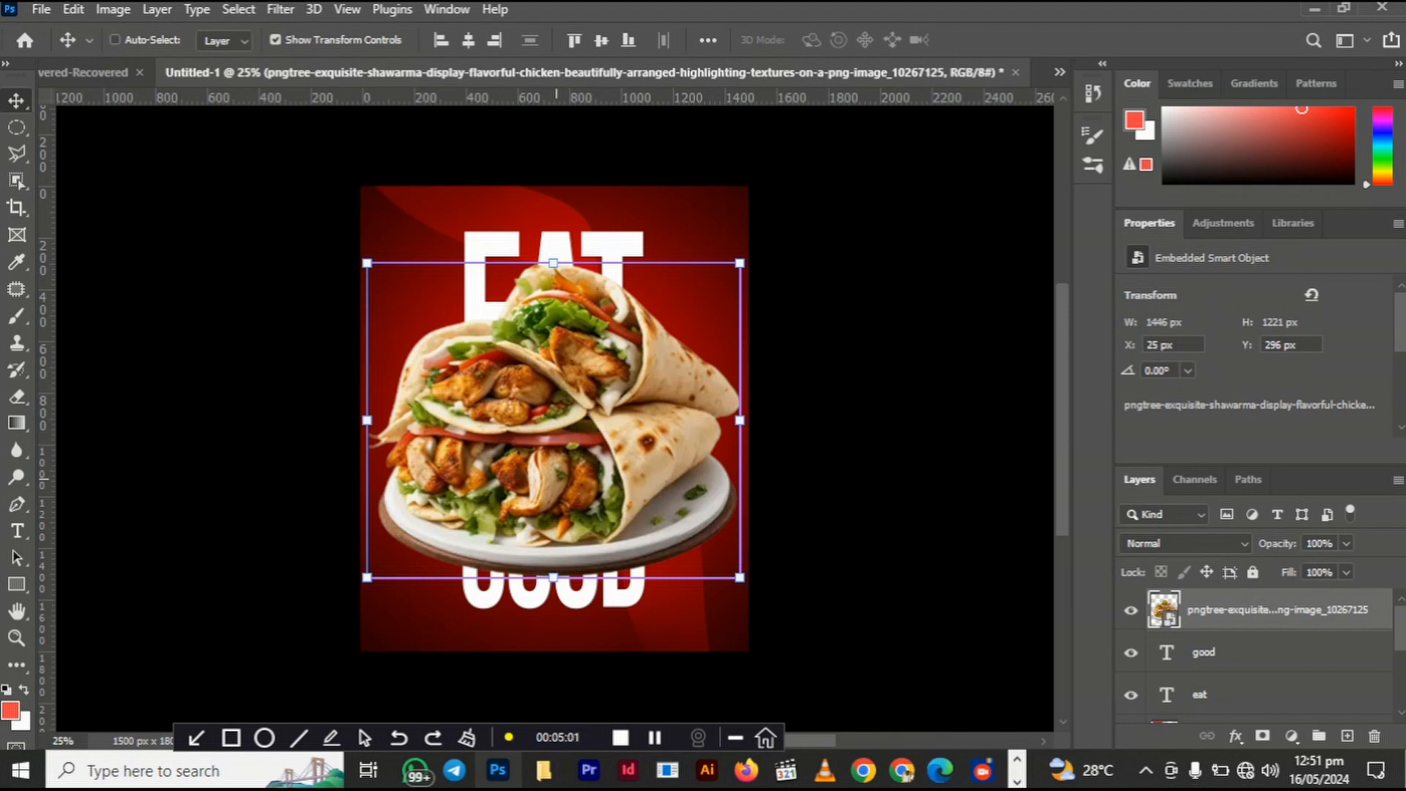
{"action": "key", "text": "ctrl+u"}
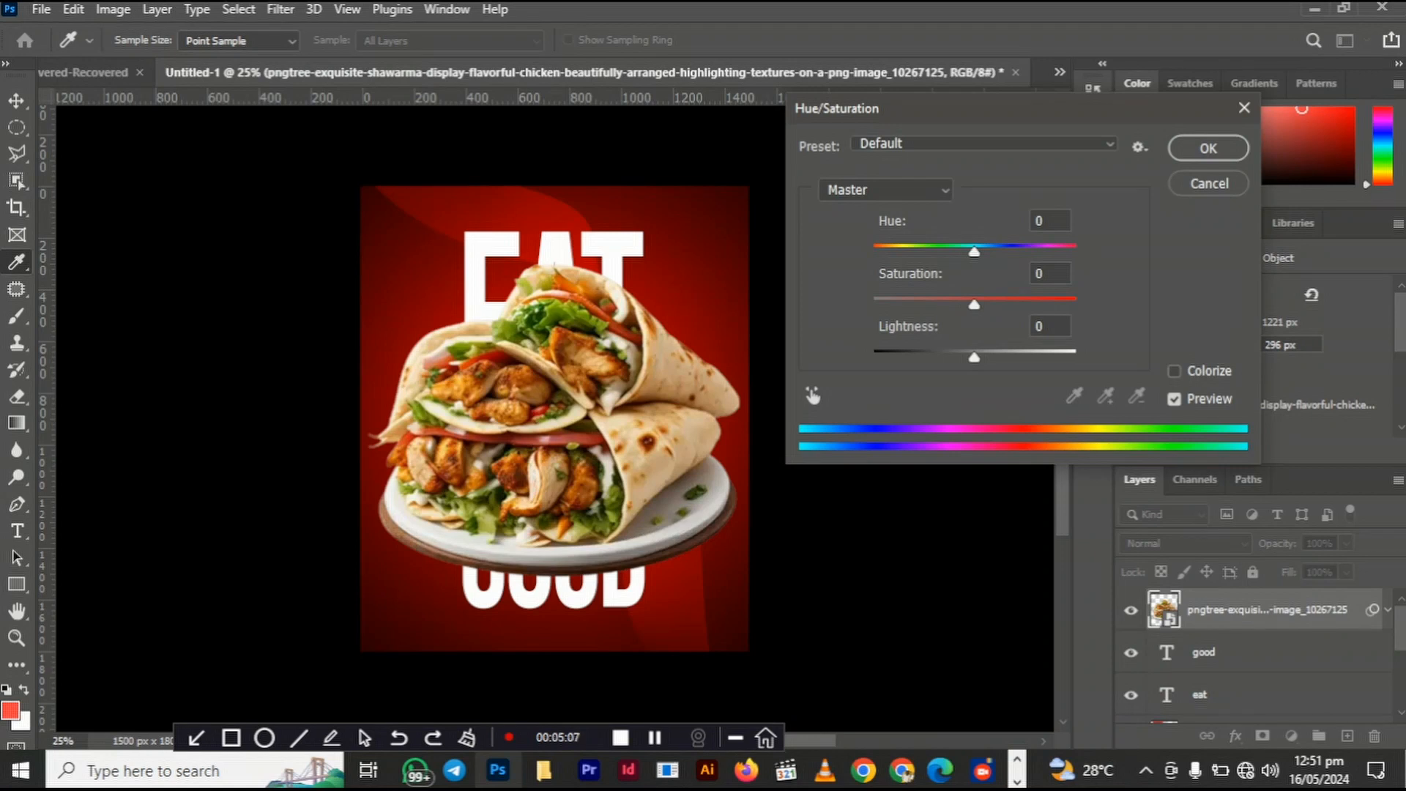
{"action": "left_click_drag", "start_coordinate": [974, 304], "coordinate": [1004, 304]}
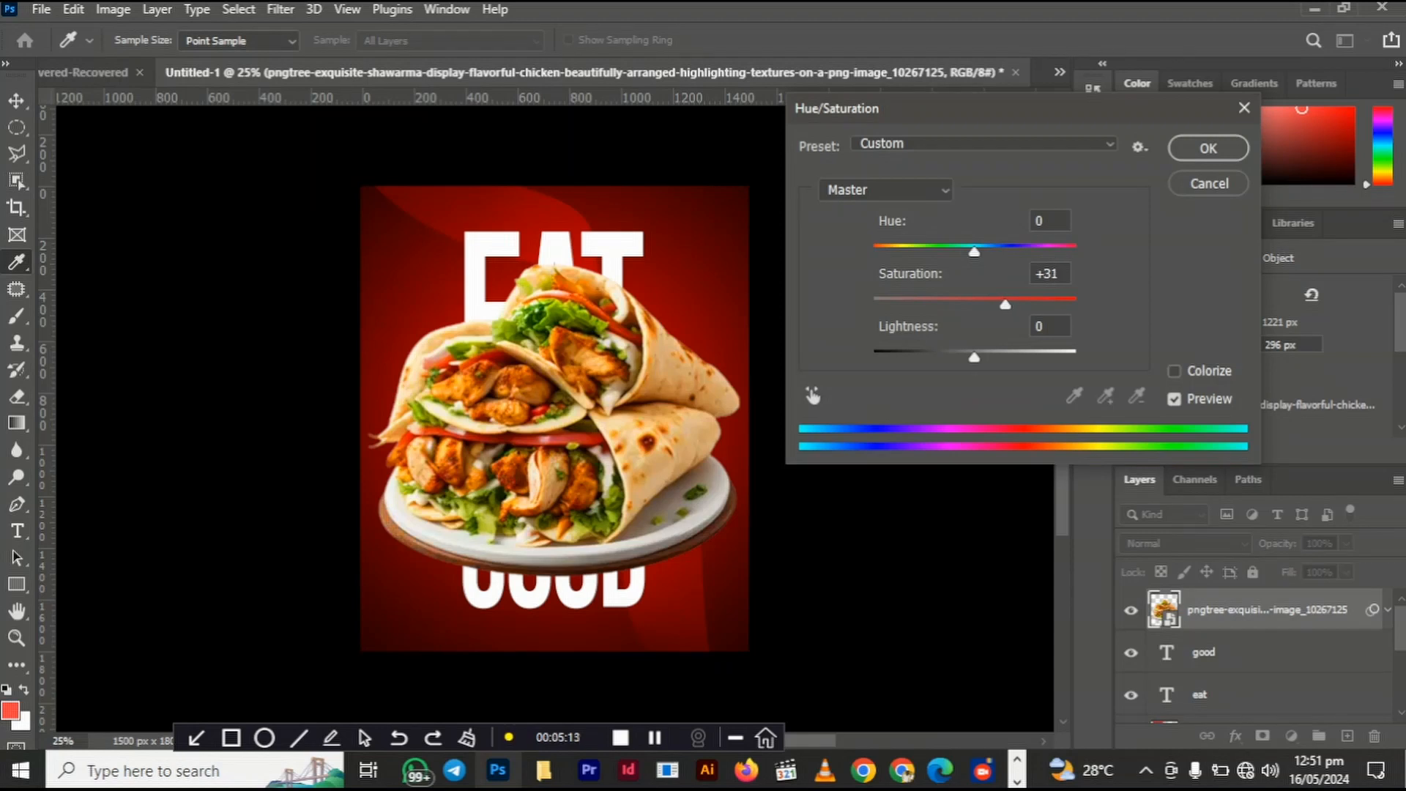
{"action": "left_click_drag", "start_coordinate": [1006, 303], "coordinate": [1004, 304]}
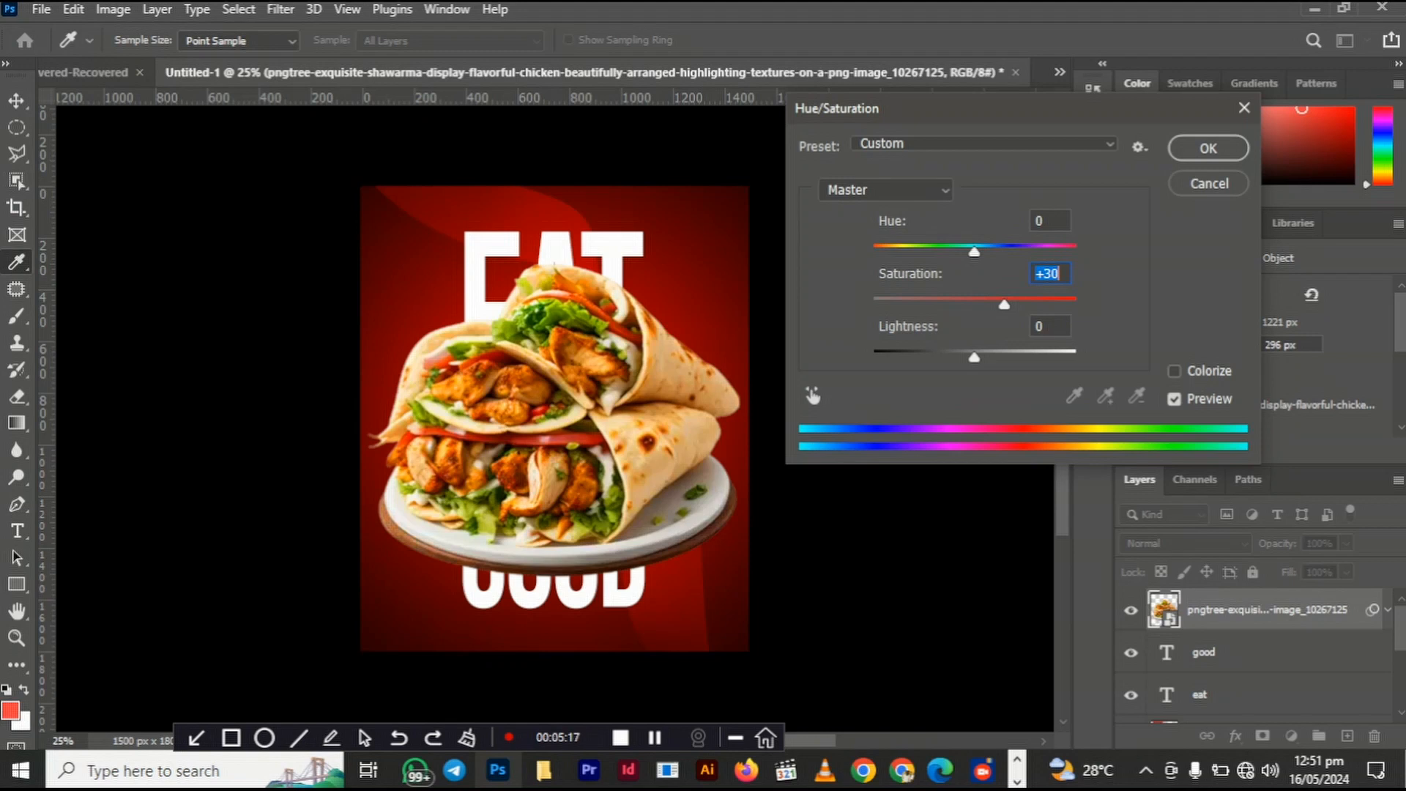
{"action": "left_click", "coordinate": [1208, 147]}
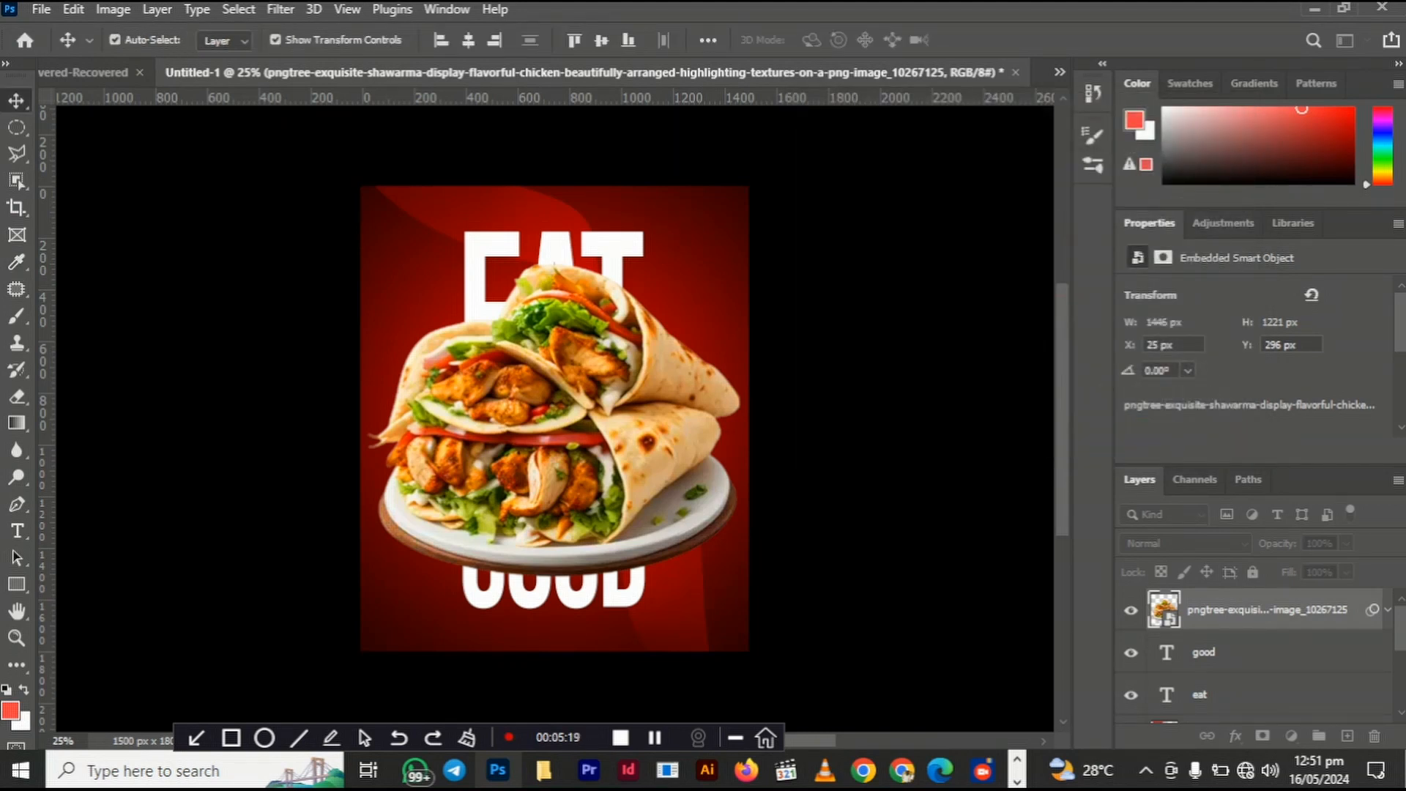
Step: Scale the shawarma image to about 72% and centre it on the canvas, overlapping both EAT and GOOD
{"action": "key", "text": "ctrl+t"}
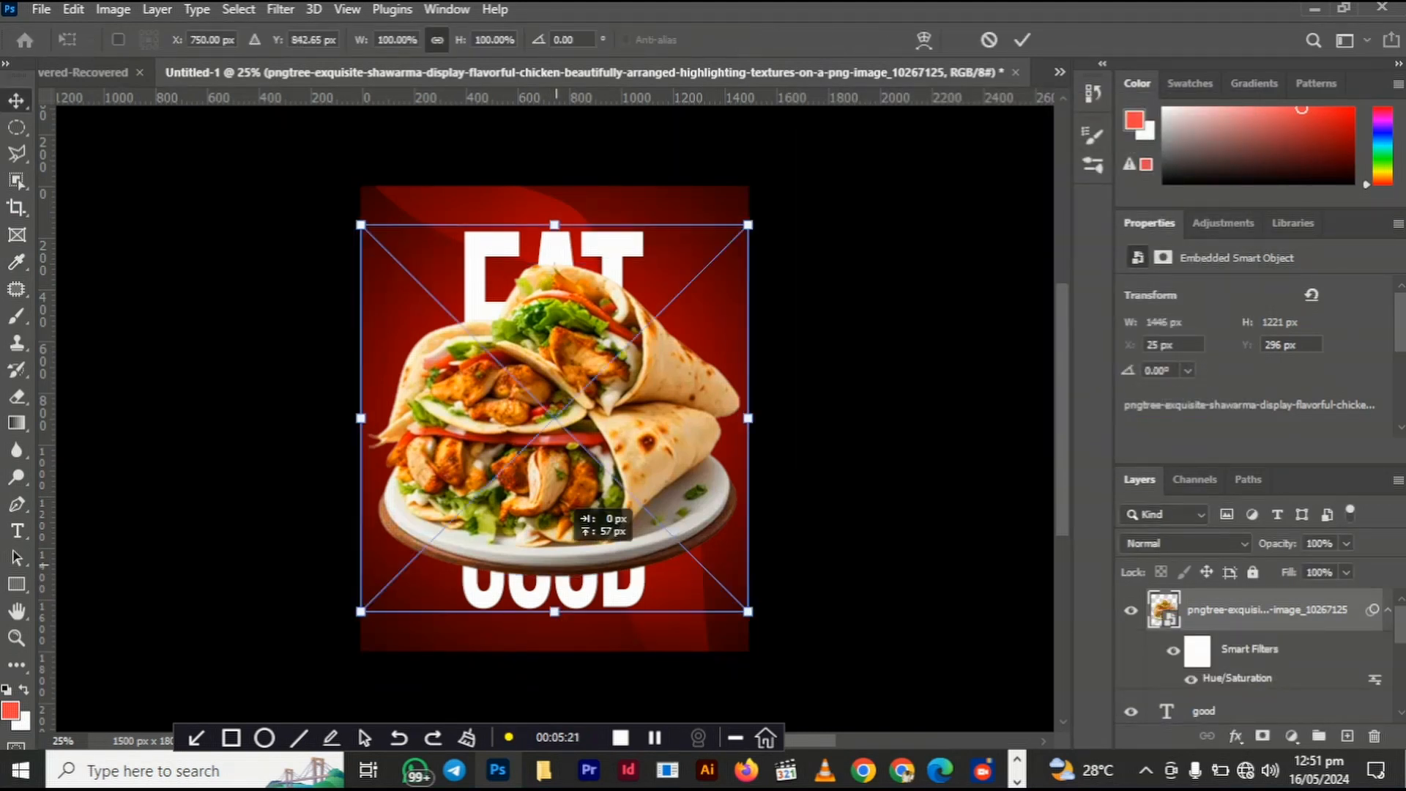
{"action": "left_click_drag", "start_coordinate": [554, 582], "coordinate": [554, 475]}
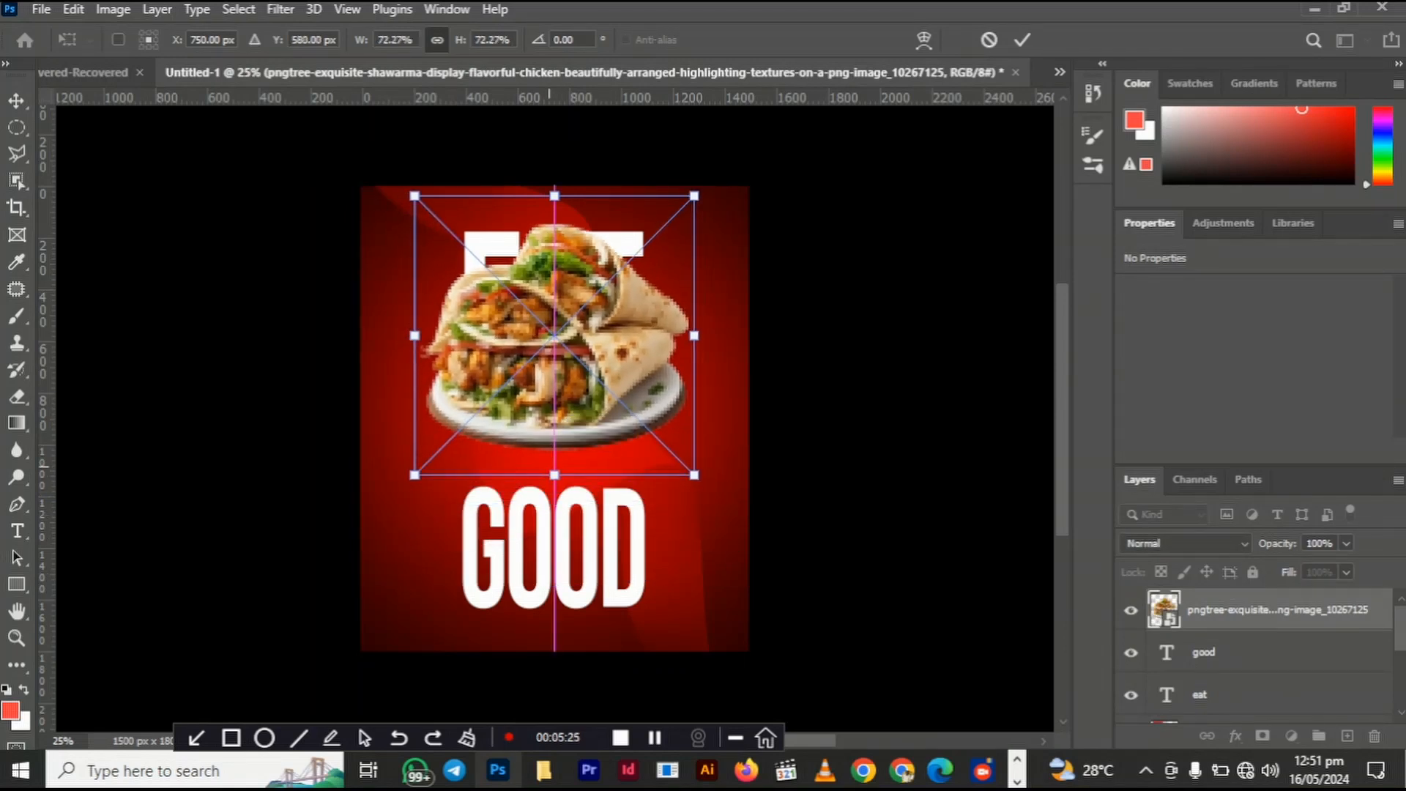
{"action": "left_click_drag", "start_coordinate": [565, 322], "coordinate": [568, 397]}
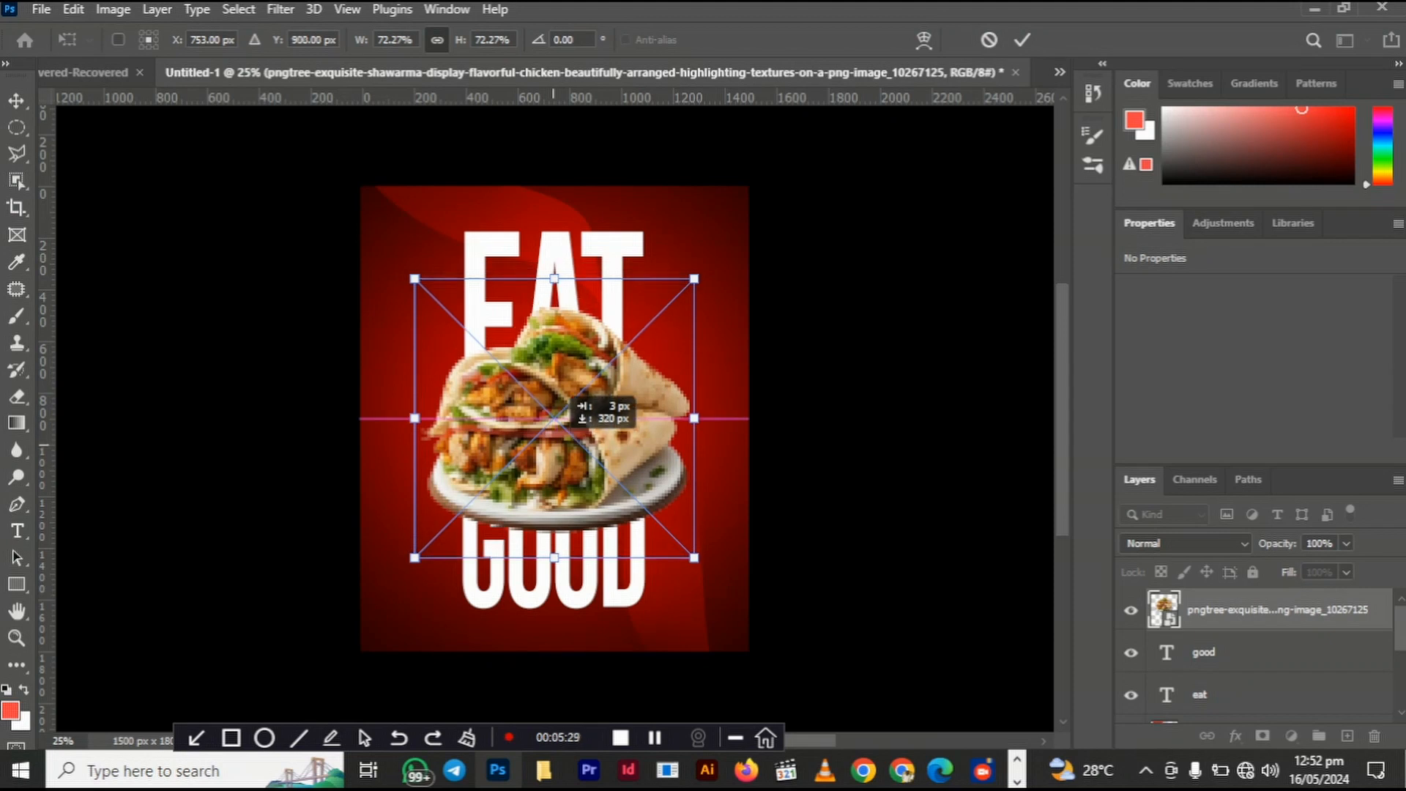
{"action": "key", "text": "Return"}
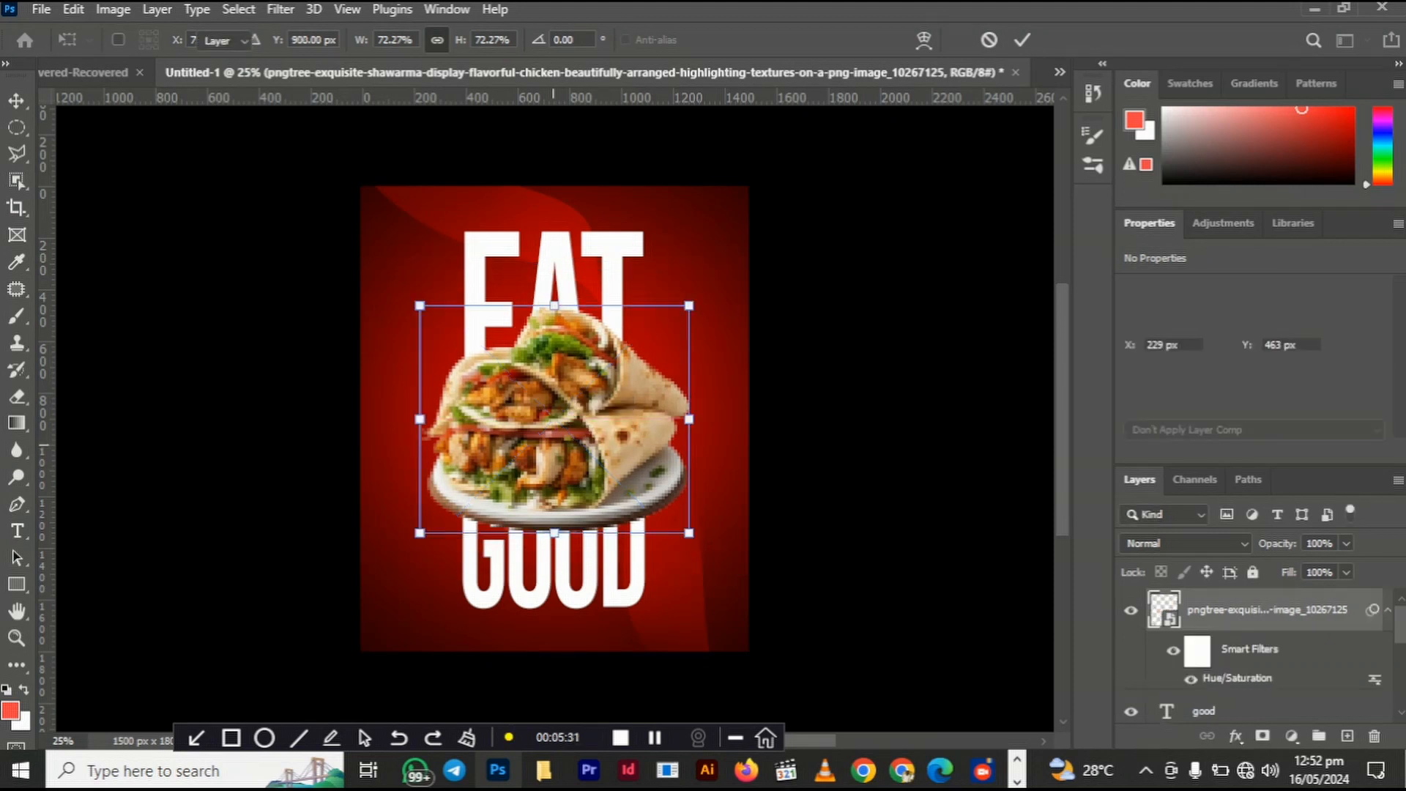
Step: Nudge the shawarma image up by 20 px and deselect it
{"action": "key", "text": "Up"}
{"action": "key", "text": "Up"}
{"action": "key", "text": "Up"}
{"action": "key", "text": "Up"}
{"action": "key", "text": "Up"}
{"action": "key", "text": "Up"}
{"action": "key", "text": "Up"}
{"action": "key", "text": "Up"}
{"action": "key", "text": "Up"}
{"action": "key", "text": "Up"}
{"action": "key", "text": "Up"}
{"action": "key", "text": "Up"}
{"action": "key", "text": "Up"}
{"action": "key", "text": "Up"}
{"action": "key", "text": "Up"}
{"action": "key", "text": "Up"}
{"action": "key", "text": "Up"}
{"action": "key", "text": "Up"}
{"action": "key", "text": "Up"}
{"action": "key", "text": "Up"}
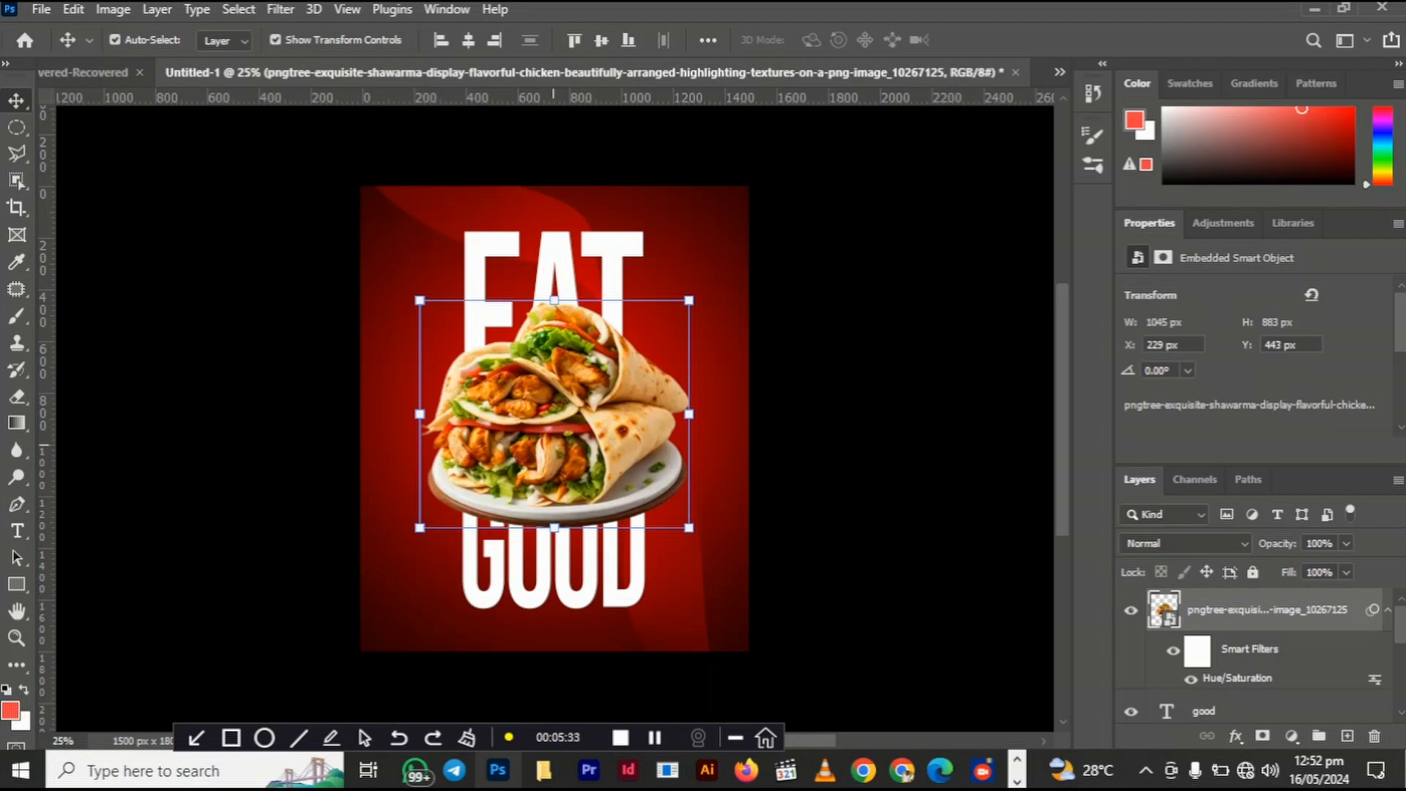
{"action": "left_click", "coordinate": [876, 390]}
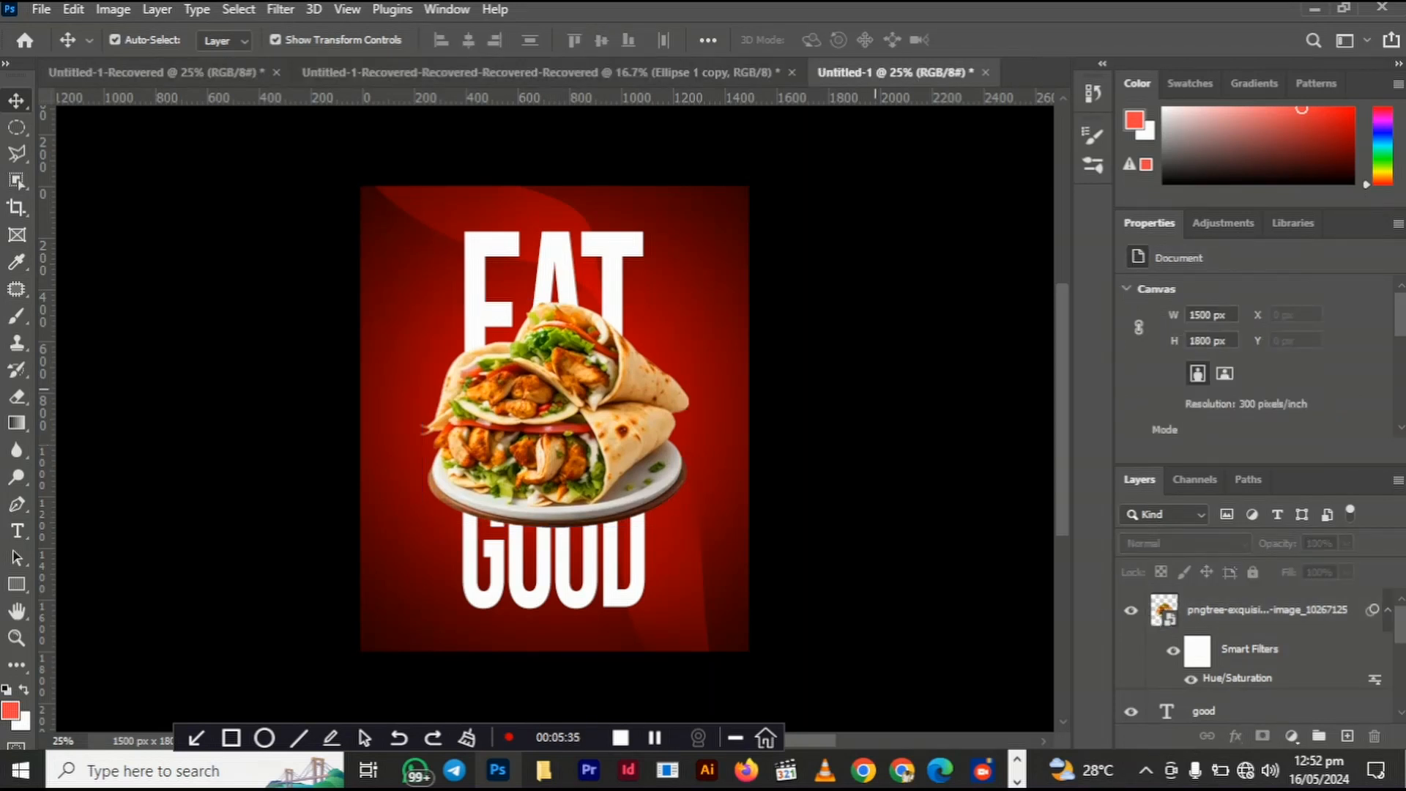
Step: Add the horizontal text 50% in white 18 pt Bebas Neue beside the lower right of the EAT headline
{"action": "left_click", "coordinate": [17, 531]}
{"action": "left_click", "coordinate": [162, 531]}
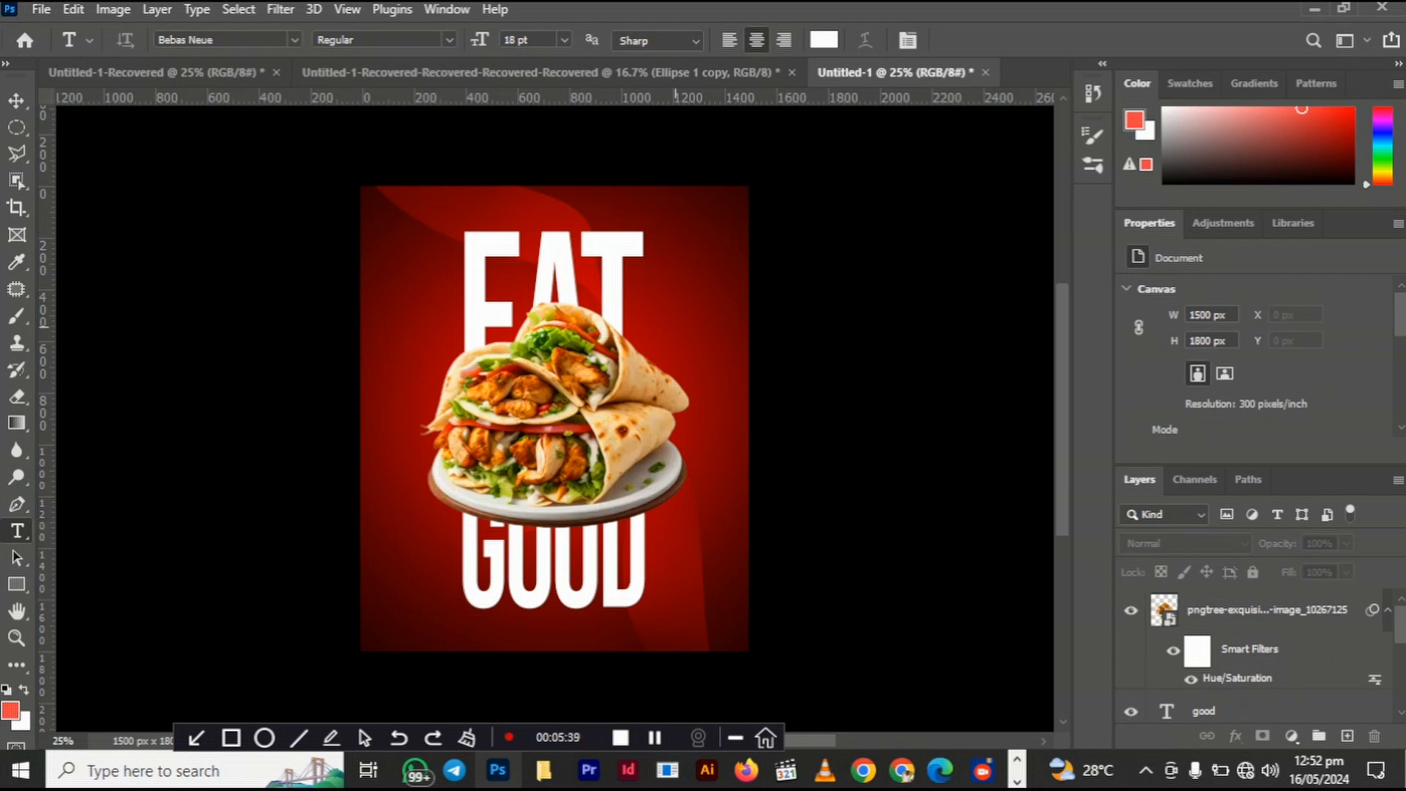
{"action": "left_click", "coordinate": [673, 326]}
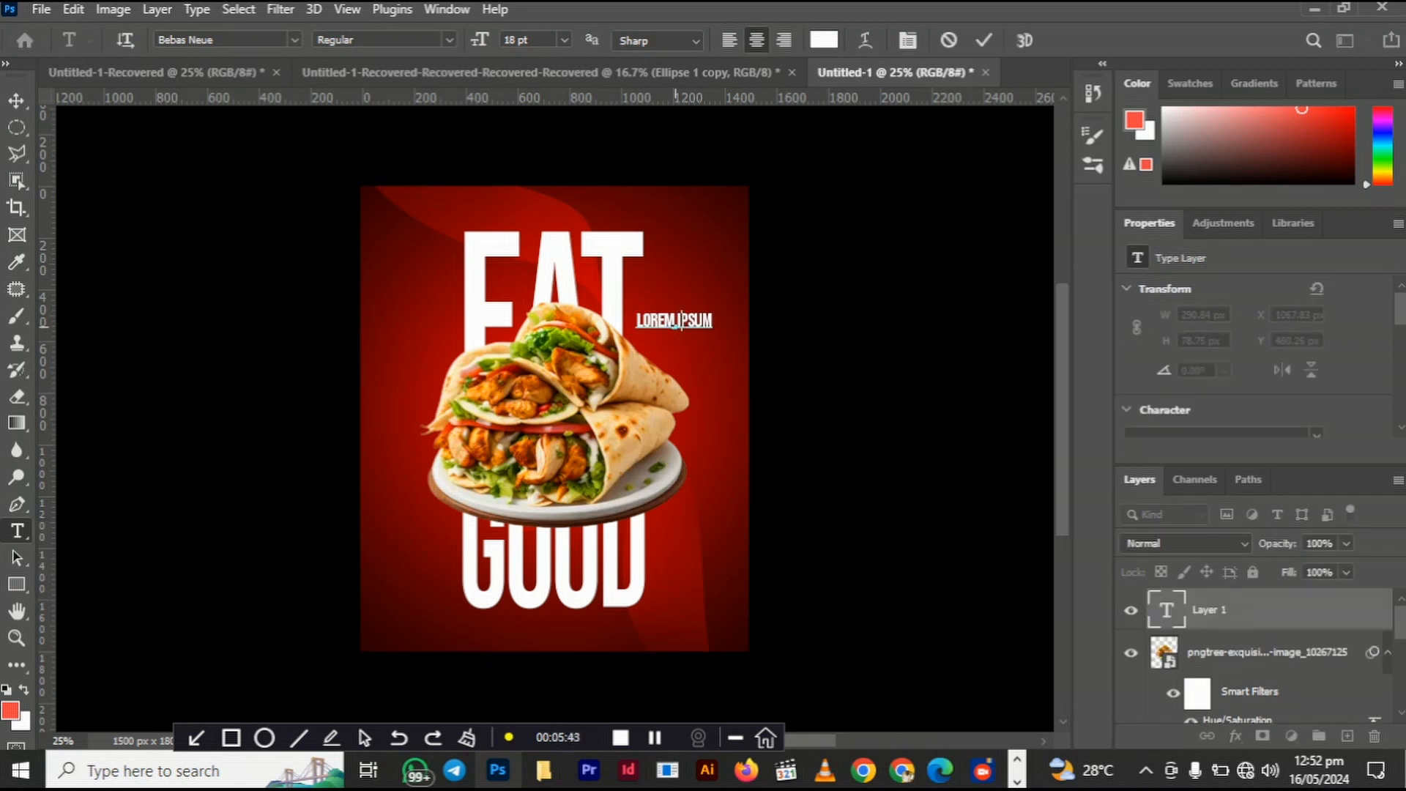
{"action": "type", "text": "50%"}
{"action": "key", "text": "ctrl+Return"}
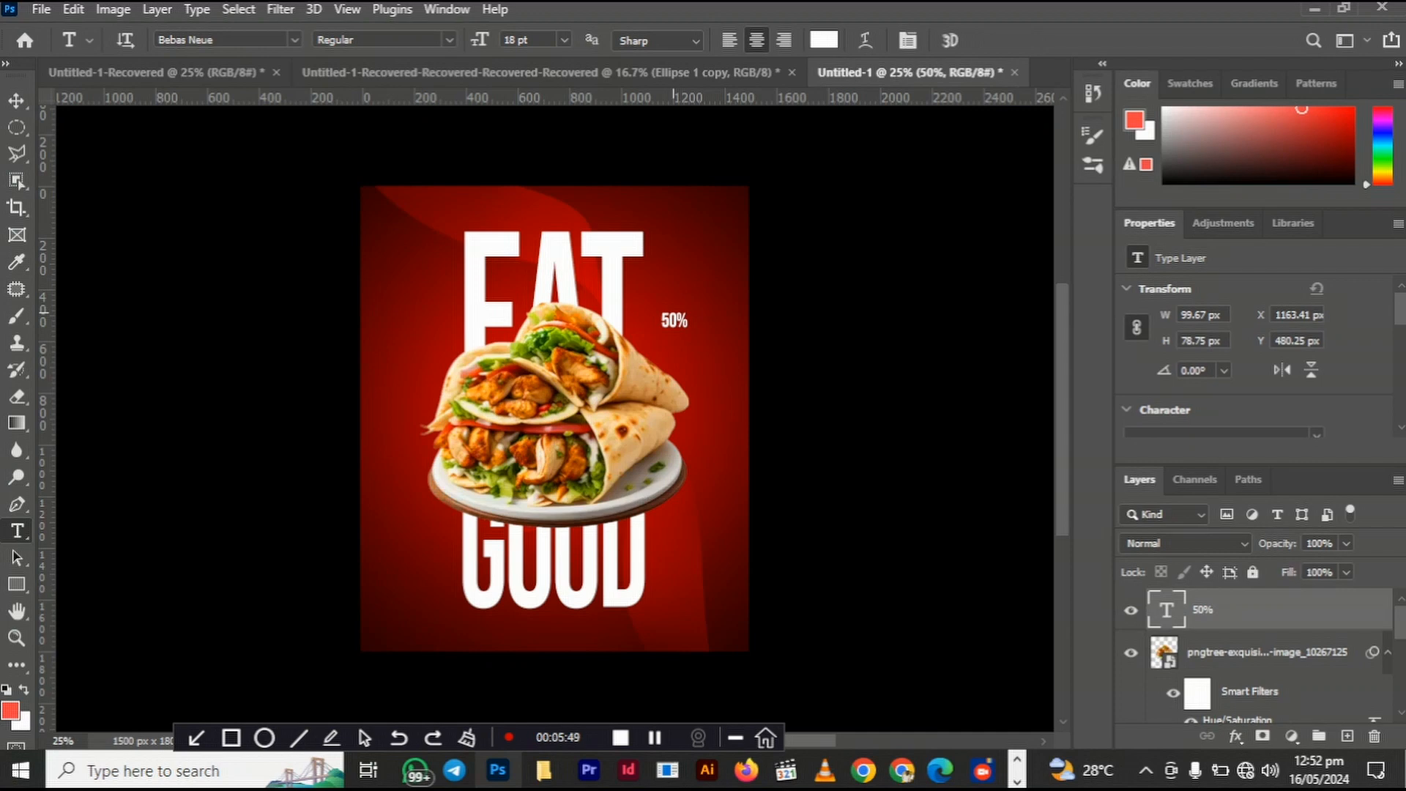
Step: Duplicate the 50% text directly below the original
{"action": "key", "text": "v"}
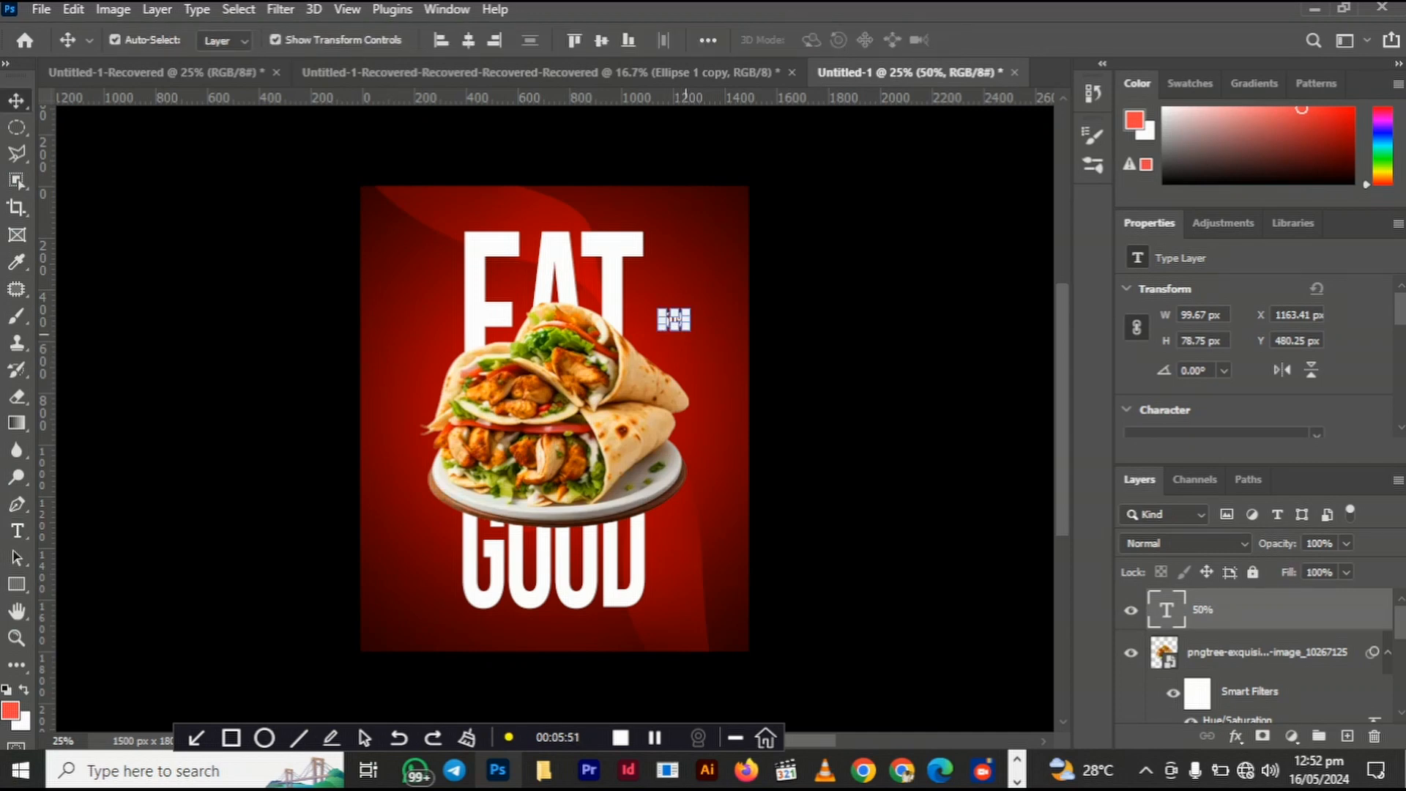
{"action": "key", "text": "ctrl+plus"}
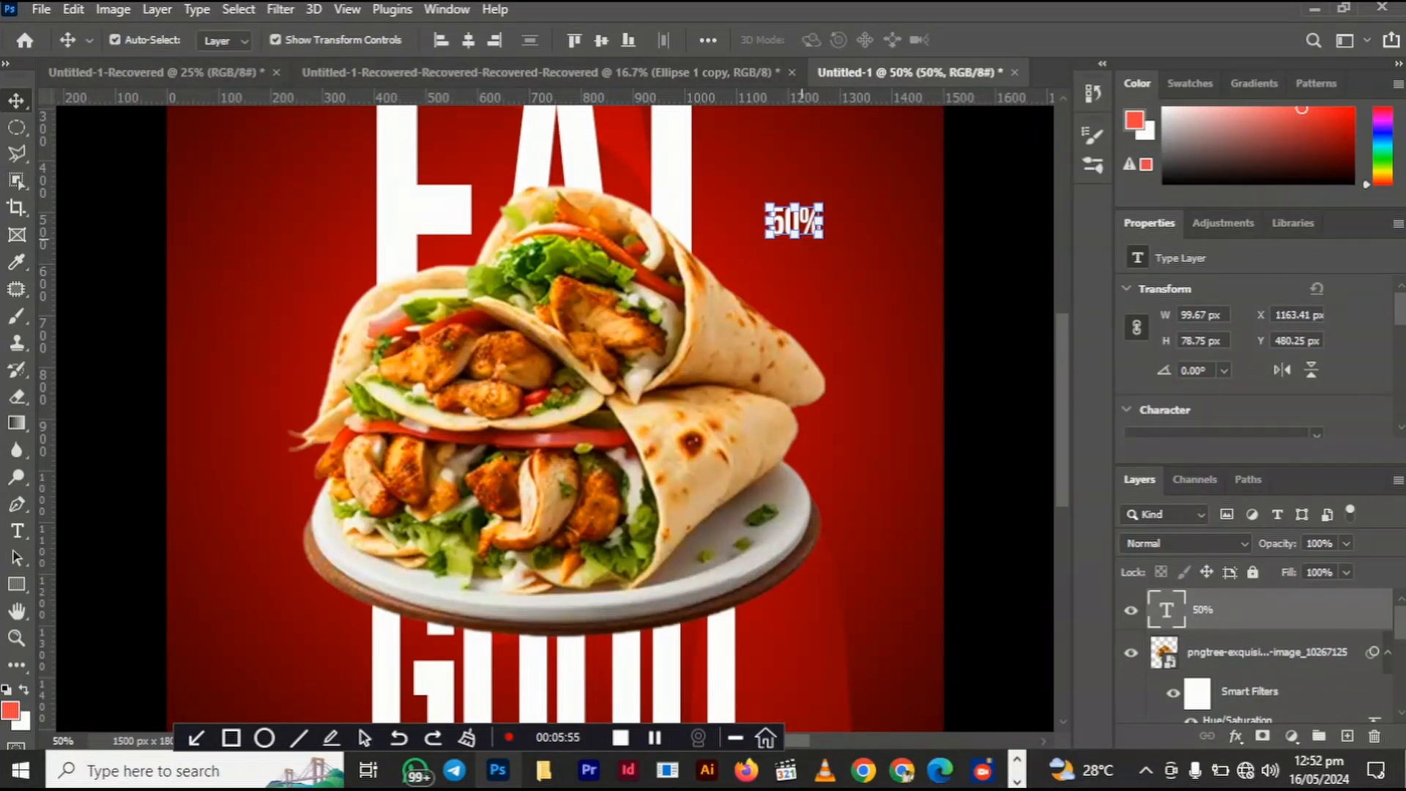
{"action": "left_click_drag", "start_coordinate": [795, 222], "coordinate": [800, 274]}
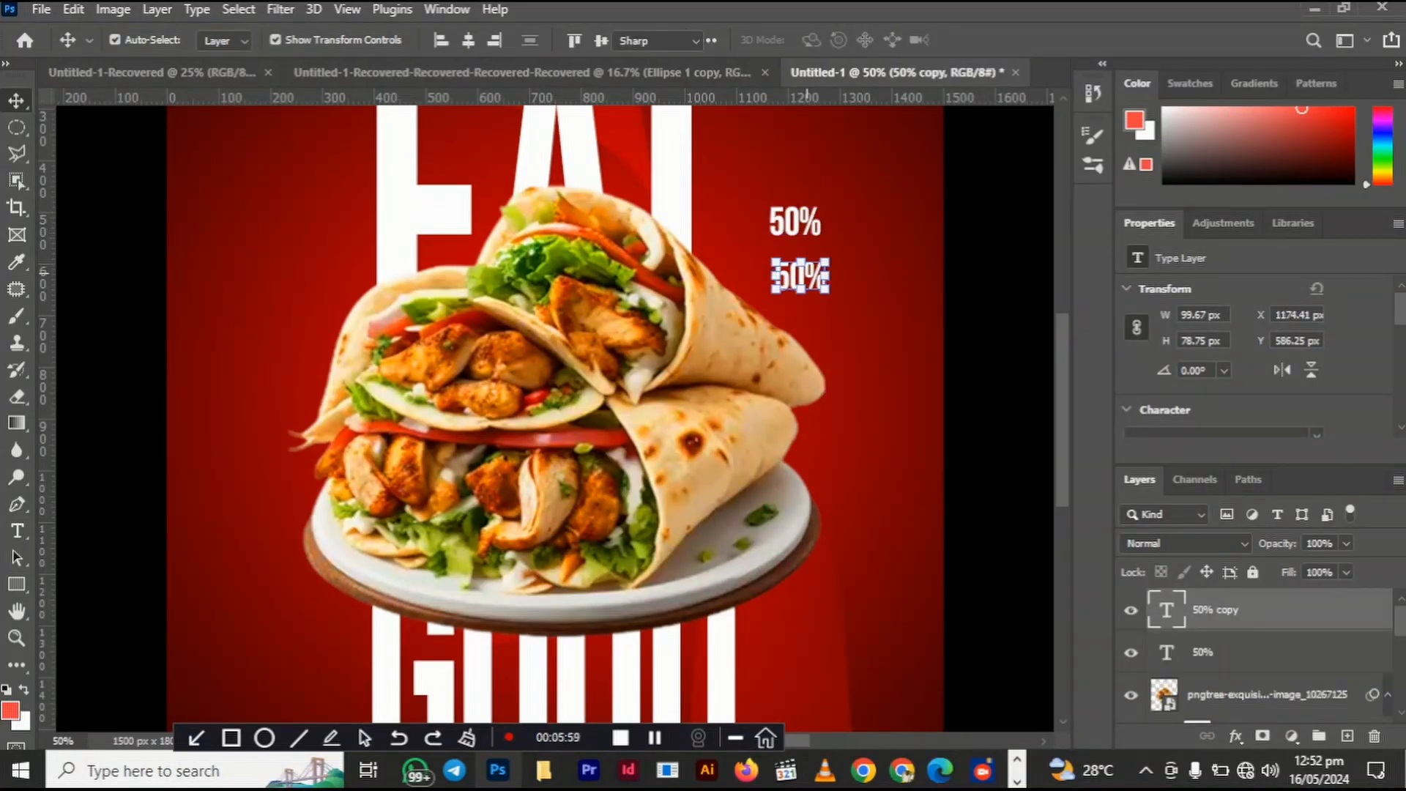
Step: Replace the duplicated 50% text with DISCOUNT ON and FIRST PURCHASE on two lines
{"action": "key", "text": "t"}
{"action": "double_click", "coordinate": [800, 276]}
{"action": "type", "text": "DISCOUNT ON"}
{"action": "key", "text": "Return"}
{"action": "type", "text": "FO"}
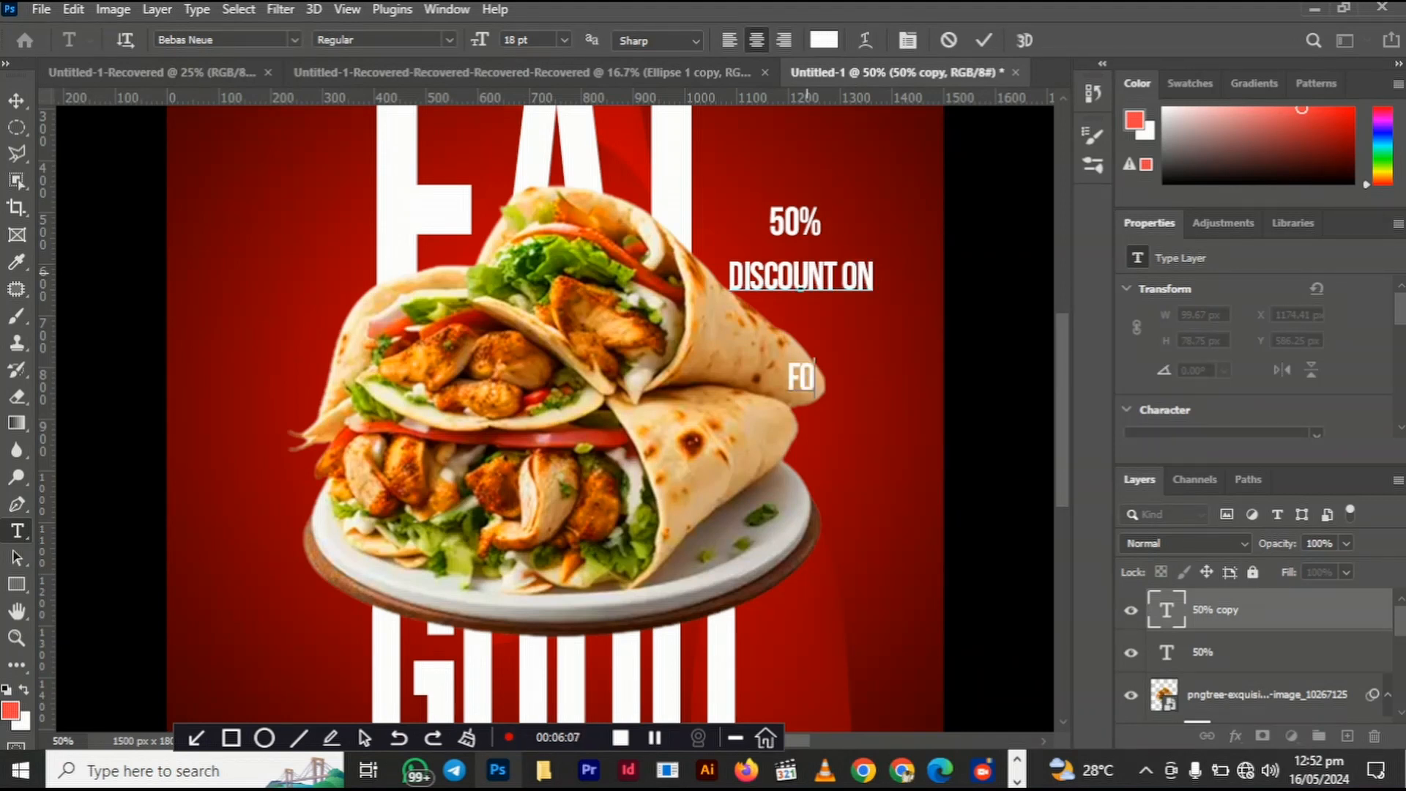
{"action": "key", "text": "BackSpace"}
{"action": "key", "text": "BackSpace"}
{"action": "type", "text": "FIRST P"}
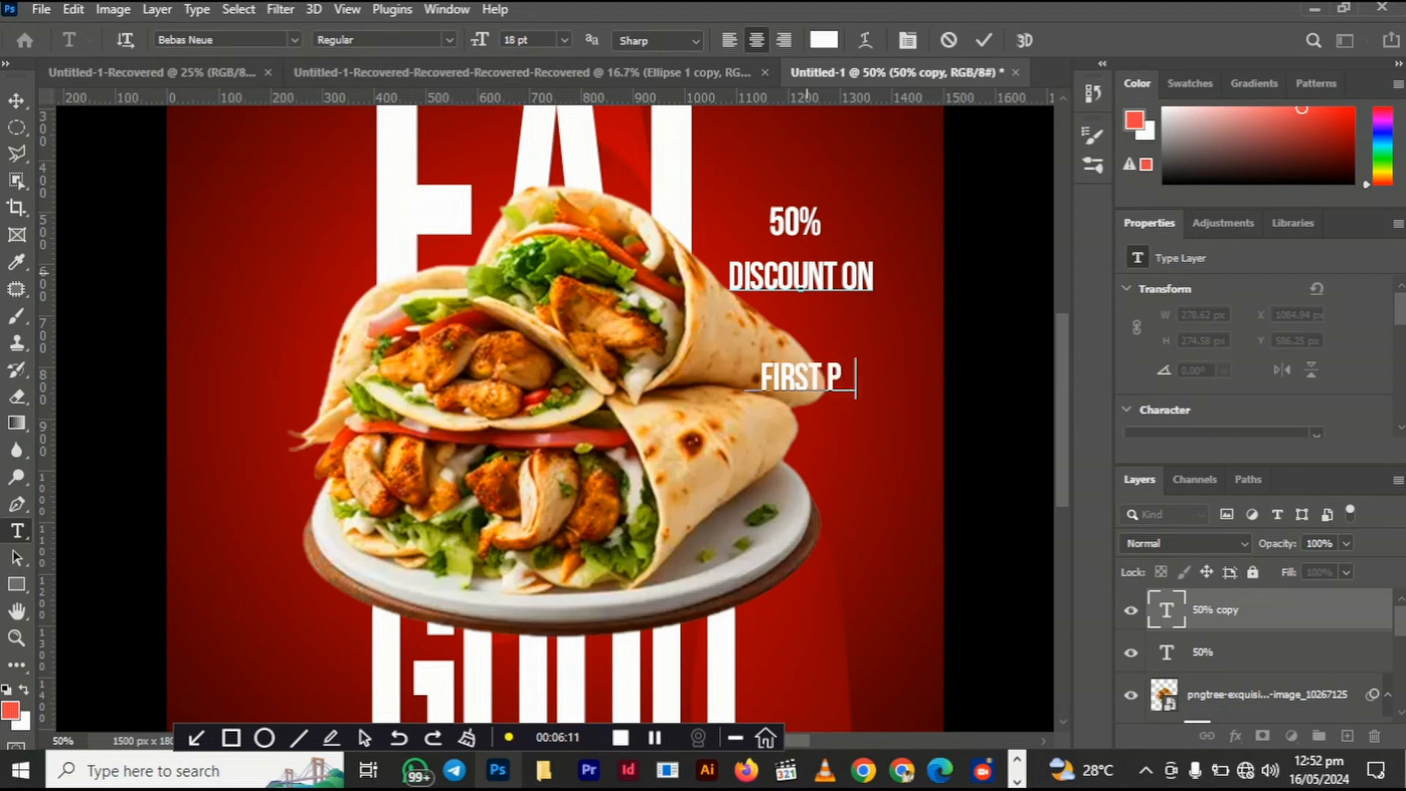
{"action": "type", "text": "URCHASE"}
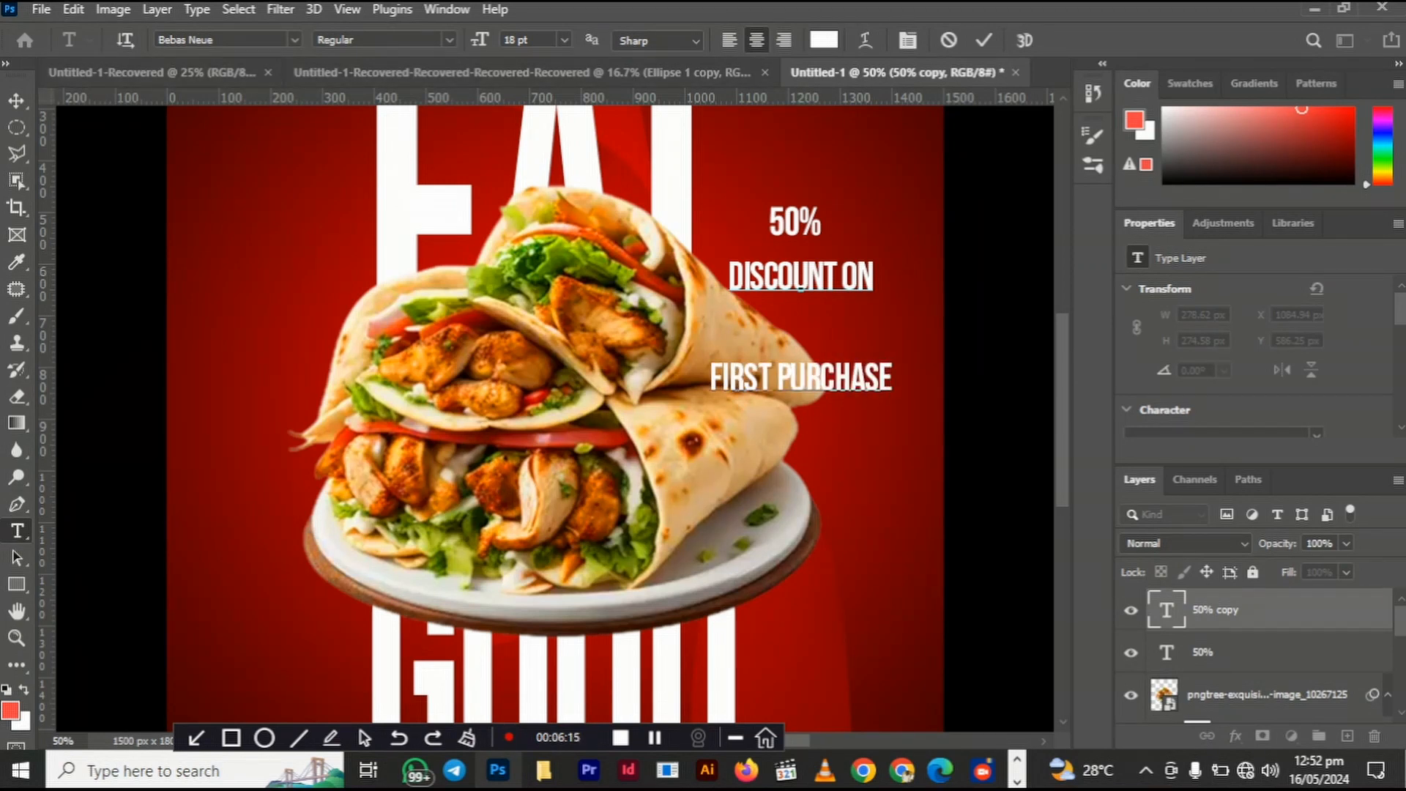
{"action": "key", "text": "ctrl+Return"}
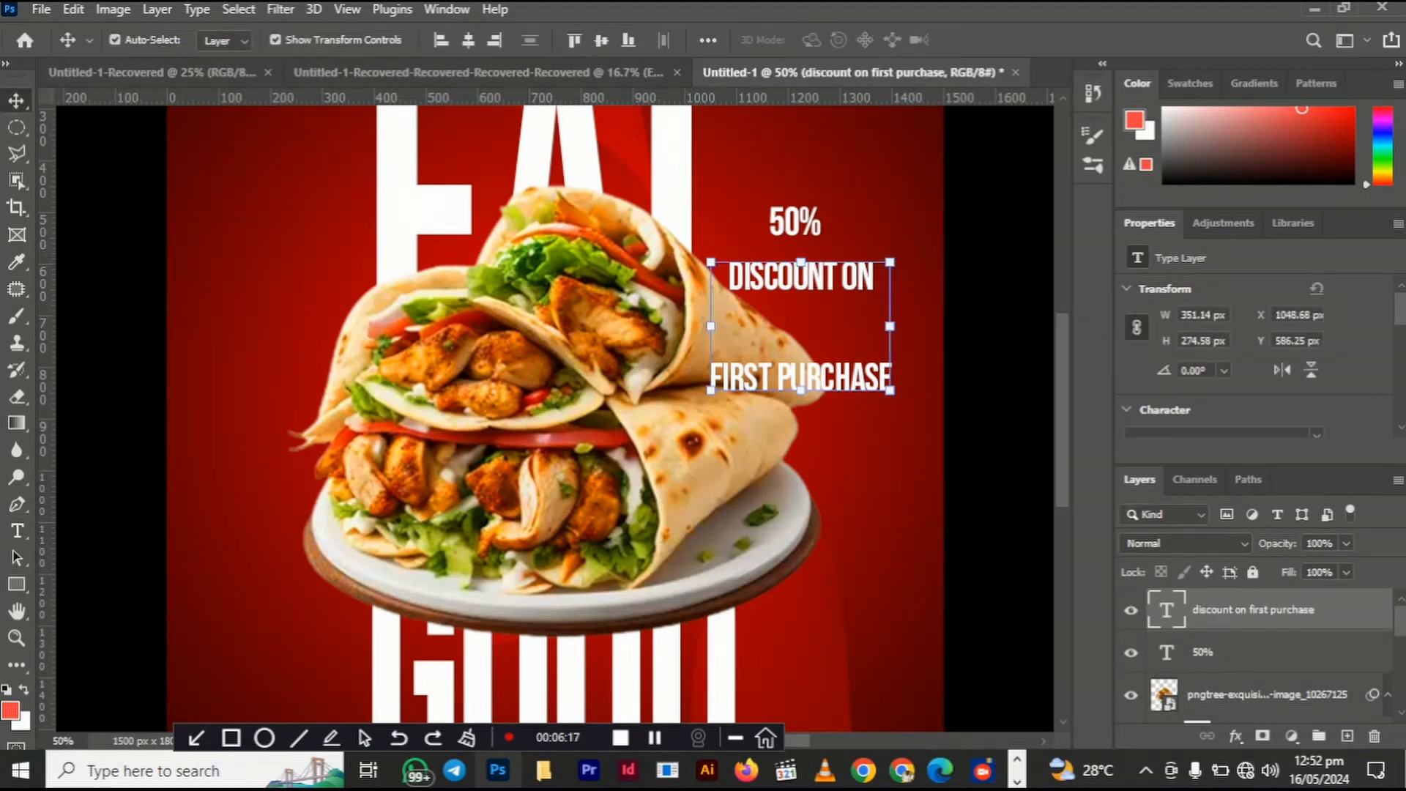
Step: Tighten the leading of the DISCOUNT ON FIRST PURCHASE text to 14 pt
{"action": "scroll", "coordinate": [1255, 351], "scroll_direction": "down", "scroll_amount": 3}
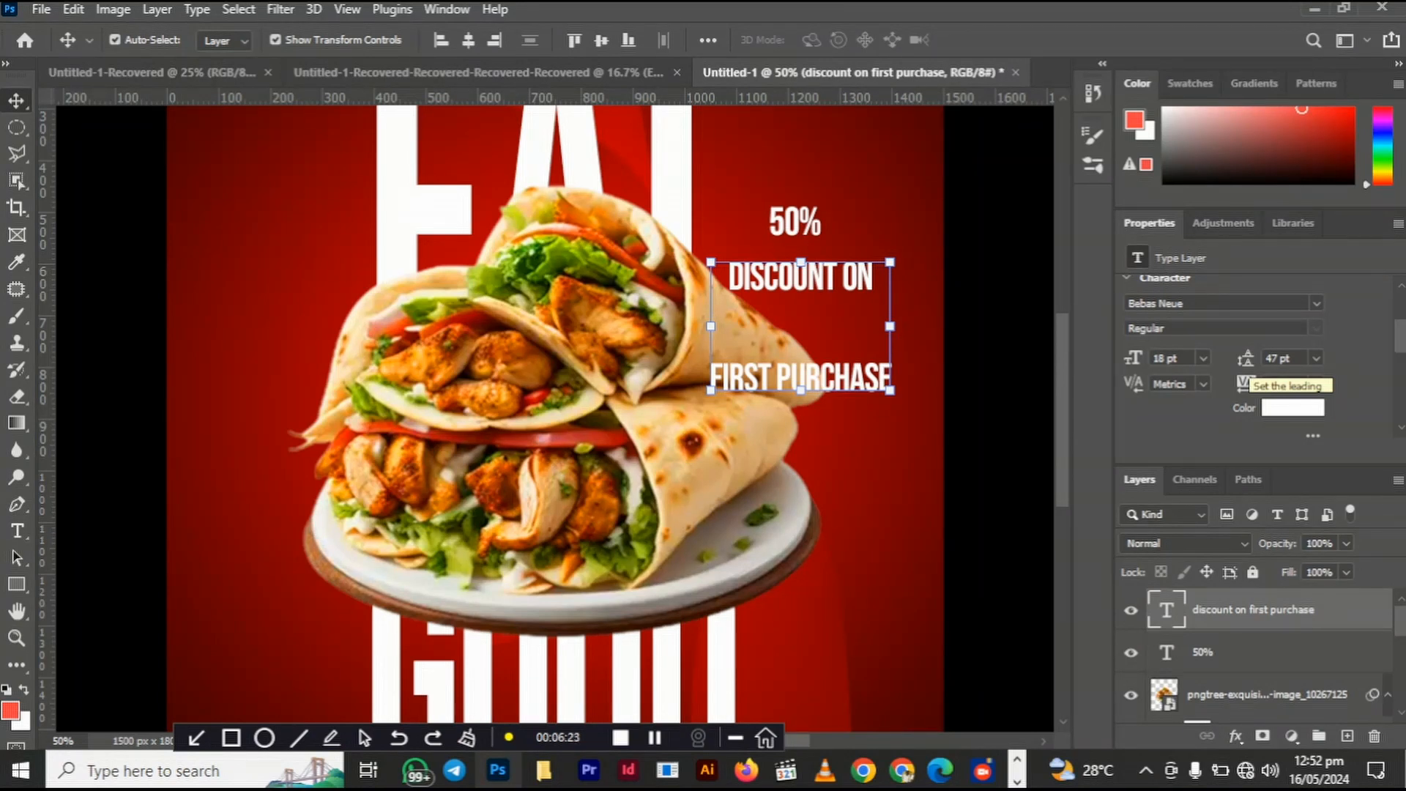
{"action": "left_click_drag", "start_coordinate": [1246, 359], "coordinate": [1215, 359]}
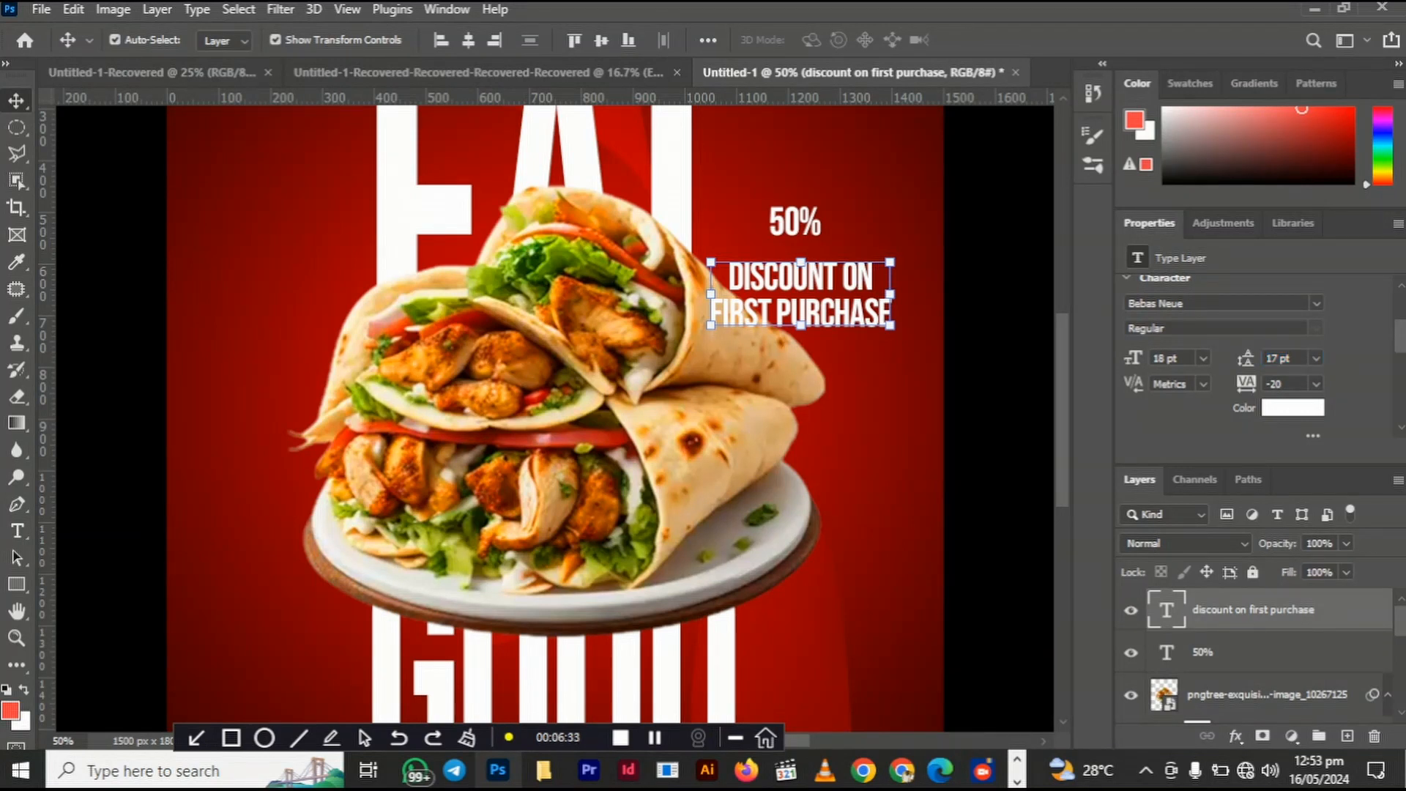
{"action": "key", "text": "Down"}
{"action": "key", "text": "Down"}
{"action": "key", "text": "Down"}
{"action": "key", "text": "Return"}
Step: Scale the DISCOUNT ON FIRST PURCHASE text to about 55% and place the 50% text centred right above it
{"action": "left_click_drag", "start_coordinate": [890, 319], "coordinate": [810, 291]}
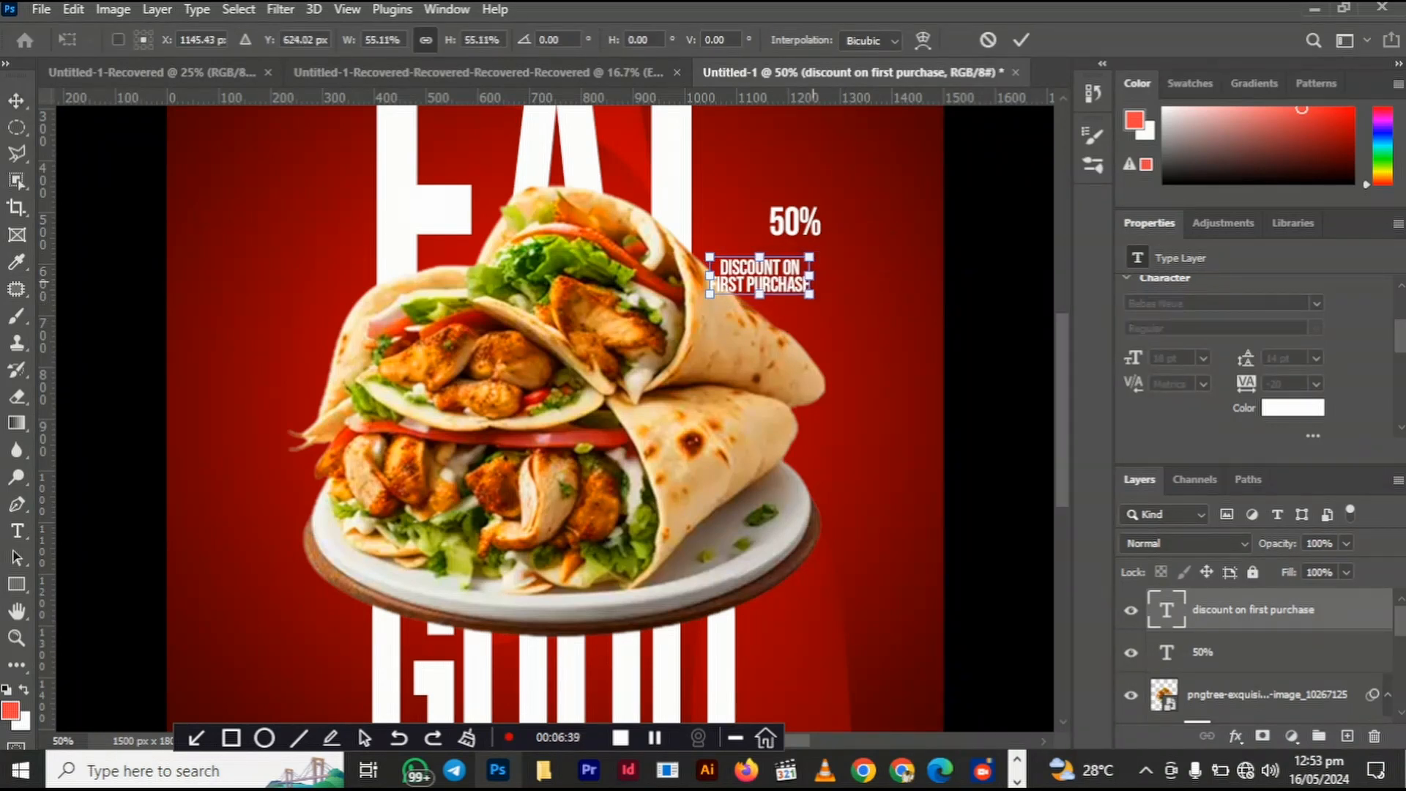
{"action": "key", "text": "Return"}
{"action": "left_click_drag", "start_coordinate": [795, 221], "coordinate": [763, 244]}
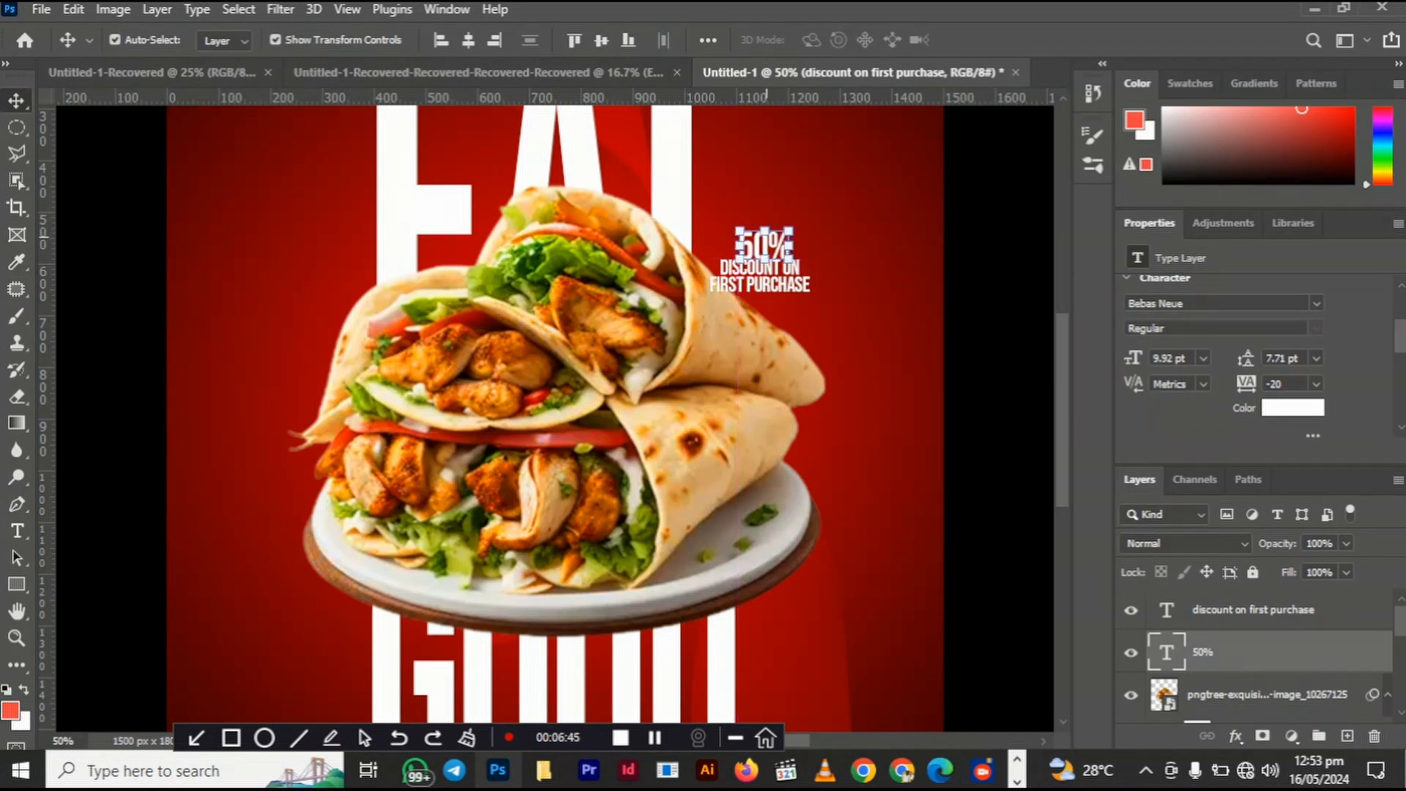
Step: Move the 50% and DISCOUNT ON FIRST PURCHASE texts together to just right of EAT's T, above the shawarma, and deselect them
{"action": "left_click", "coordinate": [782, 273], "text": "shift"}
{"action": "left_click_drag", "start_coordinate": [782, 274], "coordinate": [785, 164]}
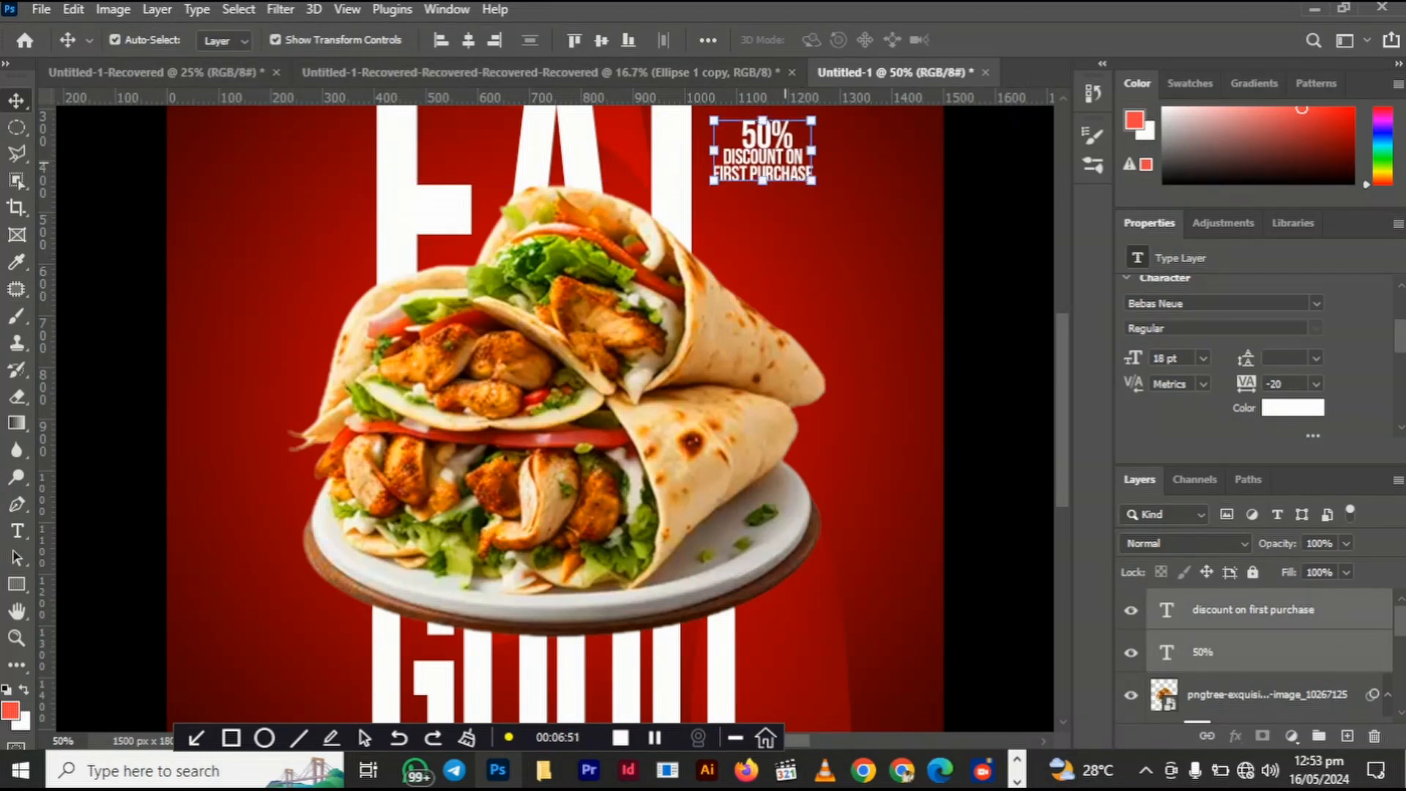
{"action": "key", "text": "ctrl+minus"}
{"action": "key", "text": "ctrl+minus"}
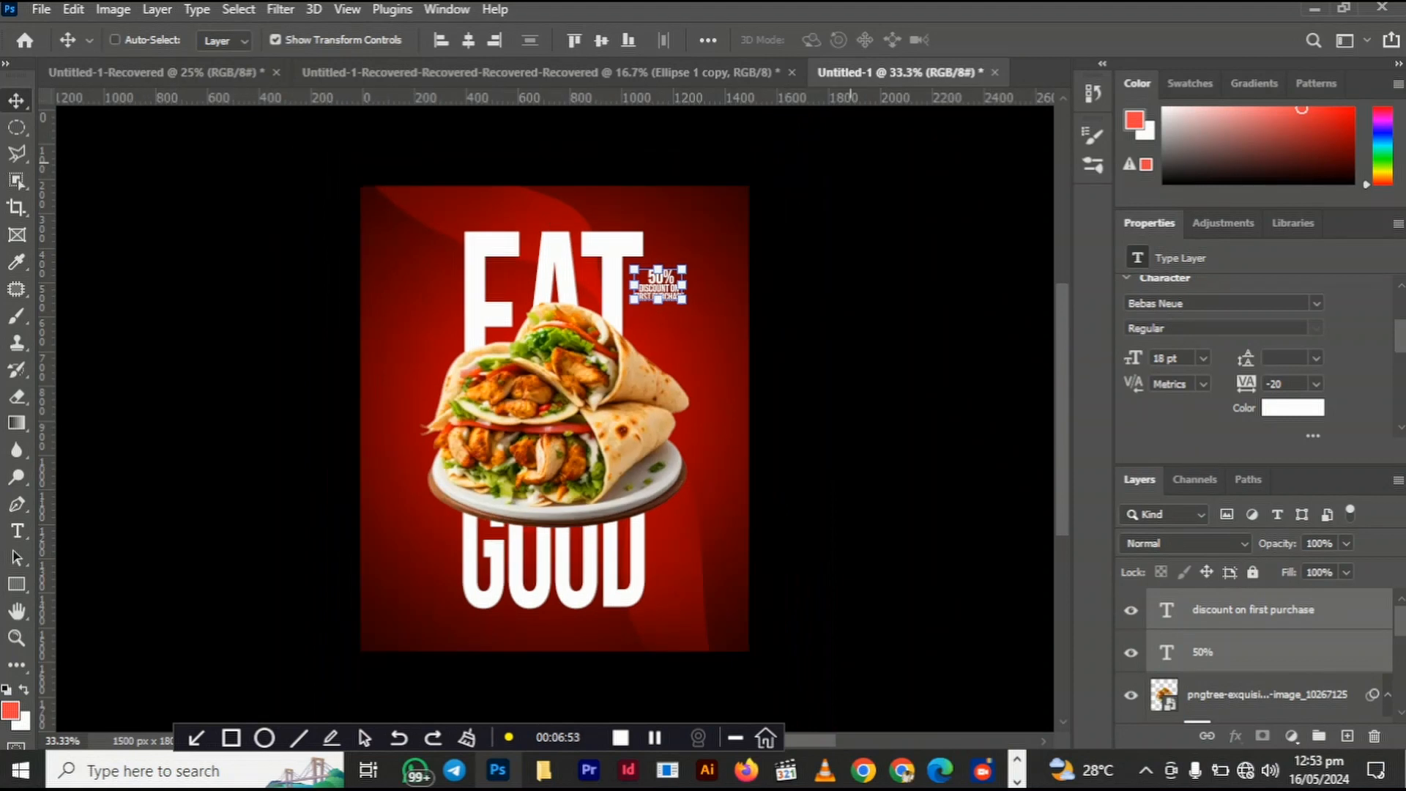
{"action": "left_click_drag", "start_coordinate": [659, 285], "coordinate": [662, 304]}
{"action": "key", "text": "Left"}
{"action": "key", "text": "Down"}
{"action": "key", "text": "Down"}
{"action": "key", "text": "Down"}
{"action": "key", "text": "Down"}
{"action": "key", "text": "Down"}
{"action": "key", "text": "Down"}
{"action": "key", "text": "Down"}
{"action": "key", "text": "Down"}
{"action": "key", "text": "Down"}
{"action": "key", "text": "Down"}
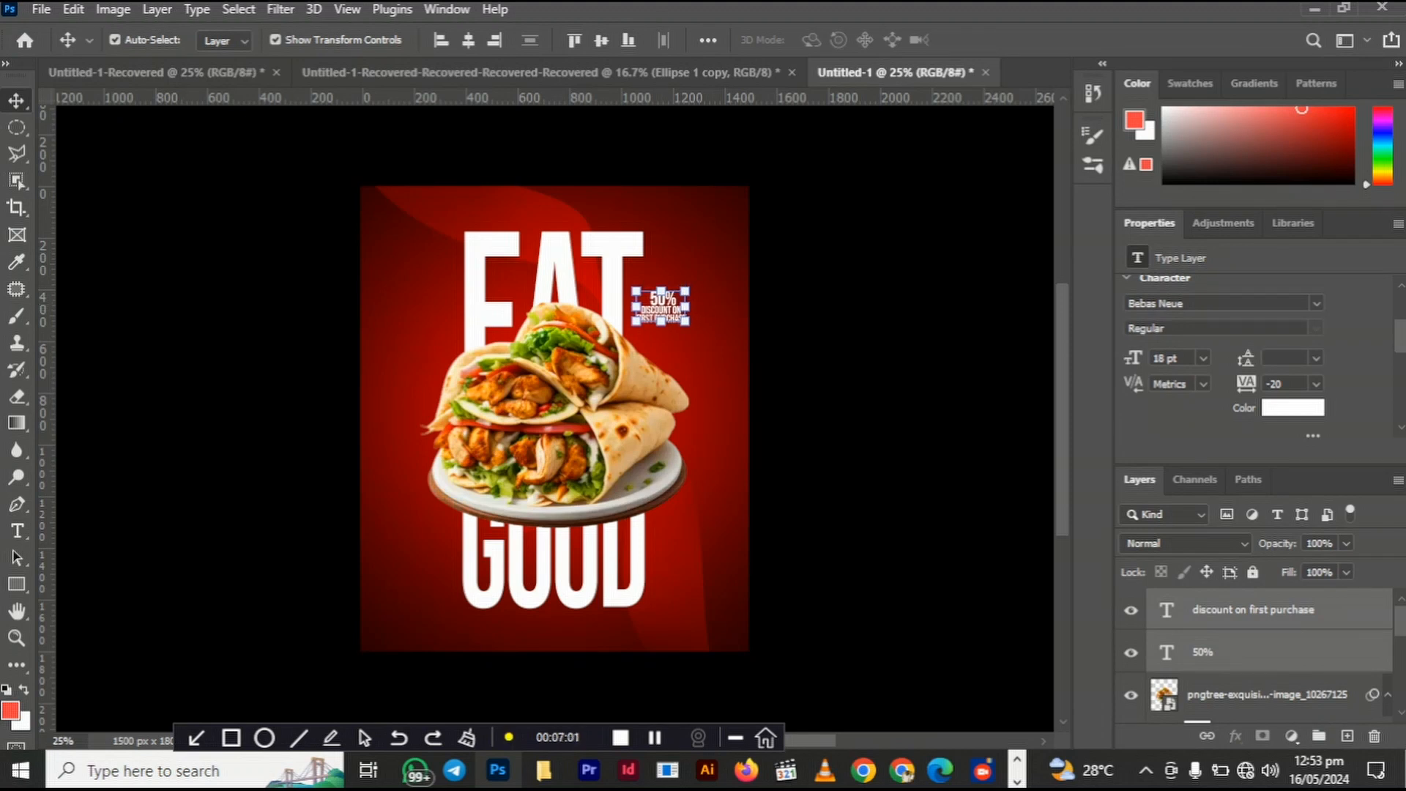
{"action": "left_click", "coordinate": [833, 432]}
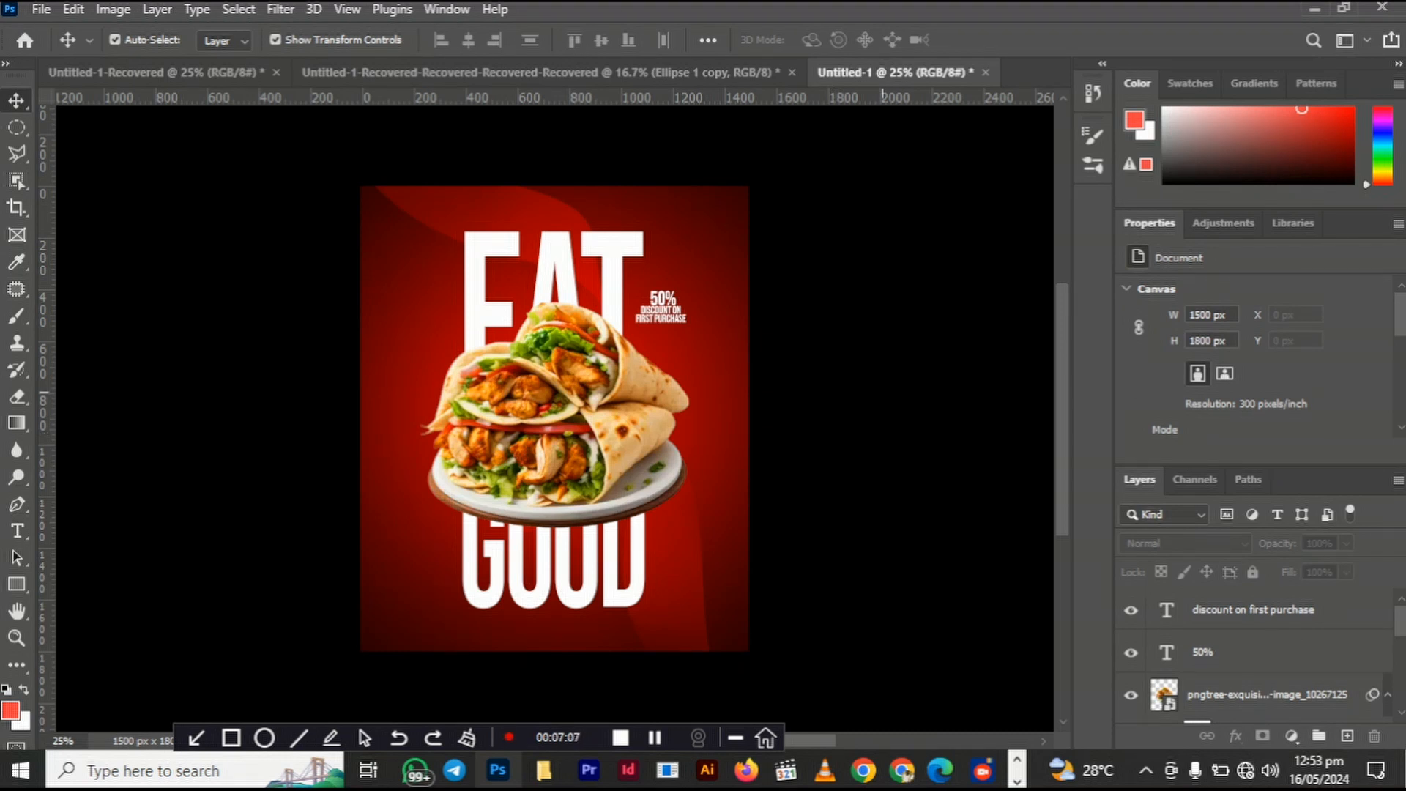
Step: Duplicate the DISCOUNT ON FIRST PURCHASE text to the left of the headline's E and change the copy's wording to Shawarma
{"action": "left_click_drag", "start_coordinate": [661, 310], "coordinate": [414, 341]}
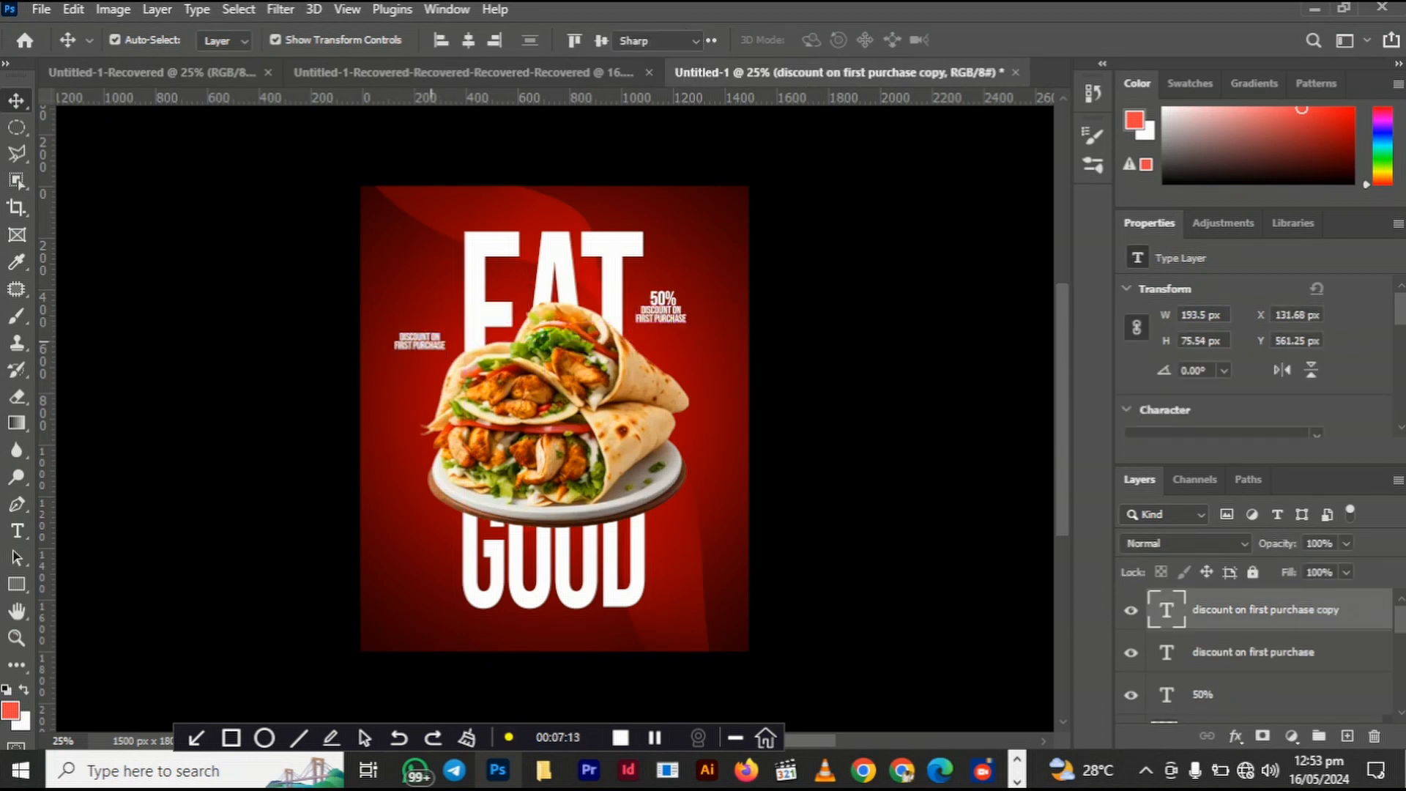
{"action": "double_click", "coordinate": [420, 340]}
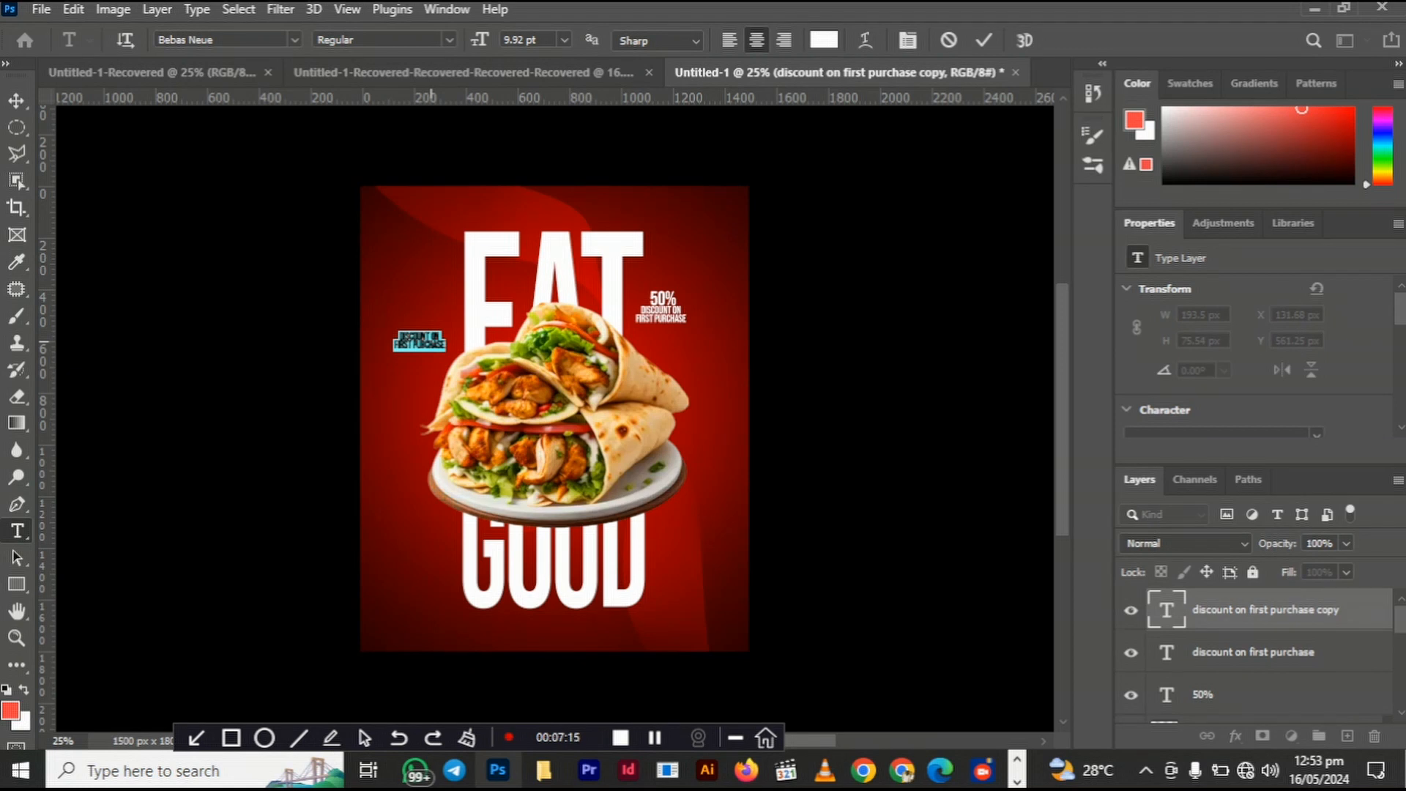
{"action": "left_click", "coordinate": [419, 337]}
{"action": "key", "text": "ctrl+a"}
{"action": "key", "text": "BackSpace"}
{"action": "type", "text": "spec"}
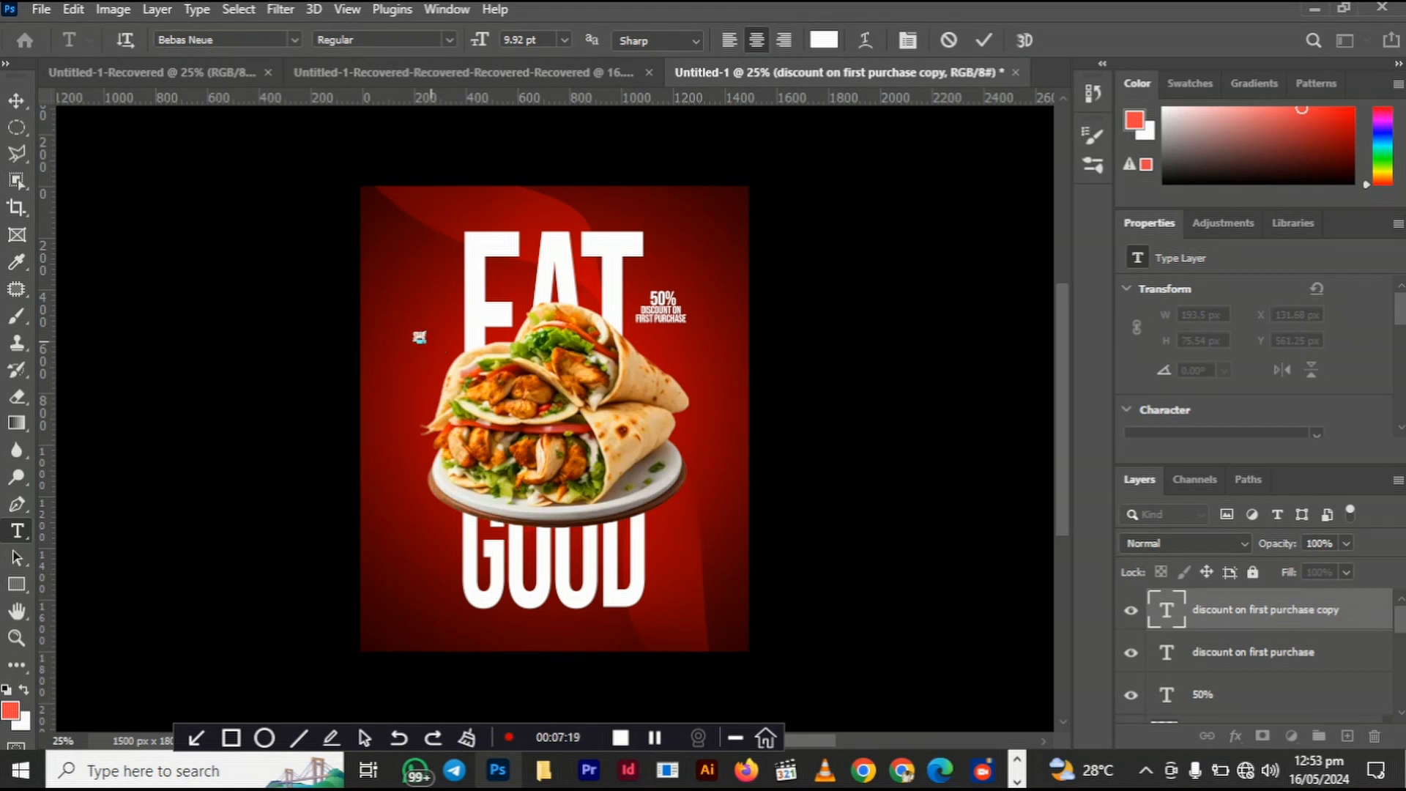
{"action": "type", "text": "i"}
{"action": "key", "text": "BackSpace"}
{"action": "type", "text": "warma"}
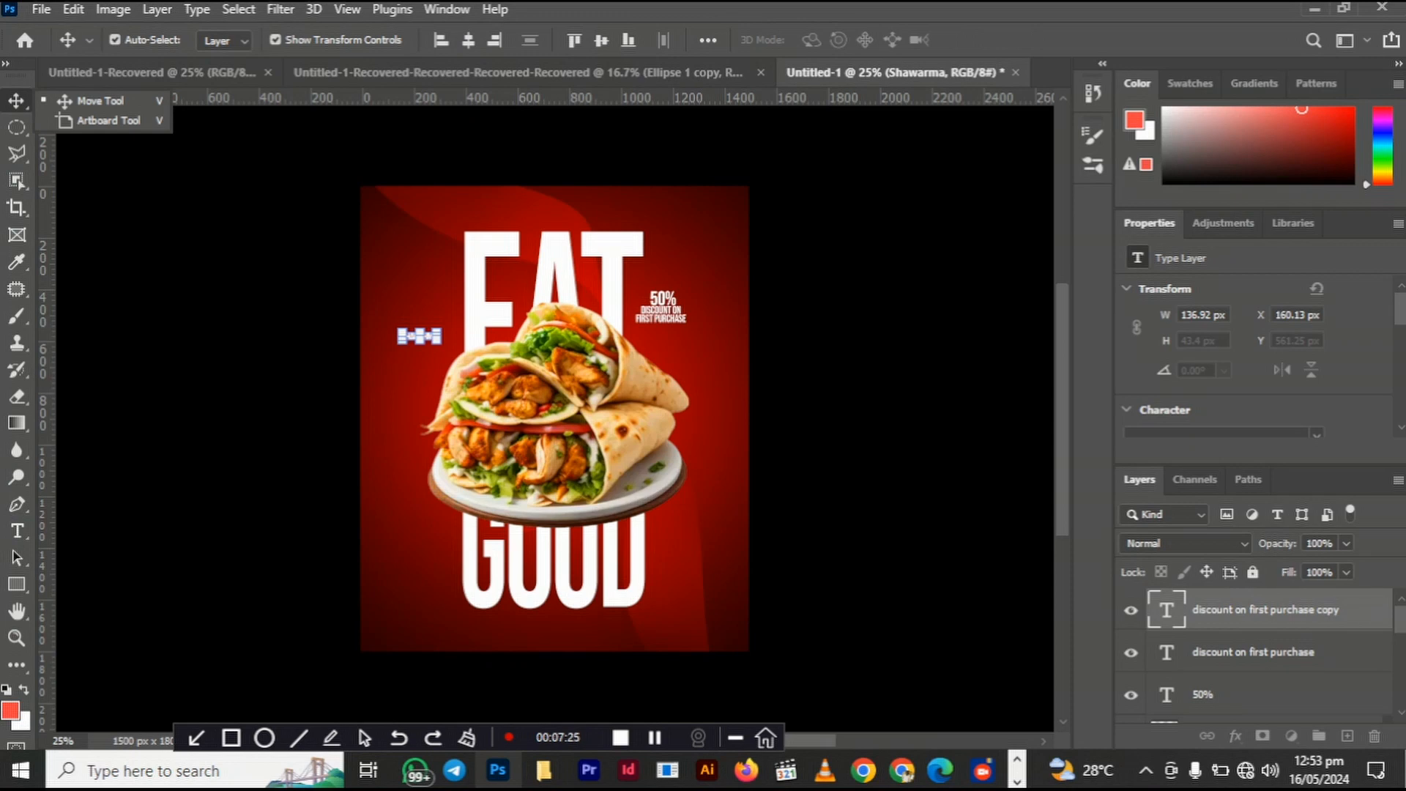
Step: Change the Shawarma text to vertical orientation and set its tracking to 1500
{"action": "key", "text": "ctrl+plus"}
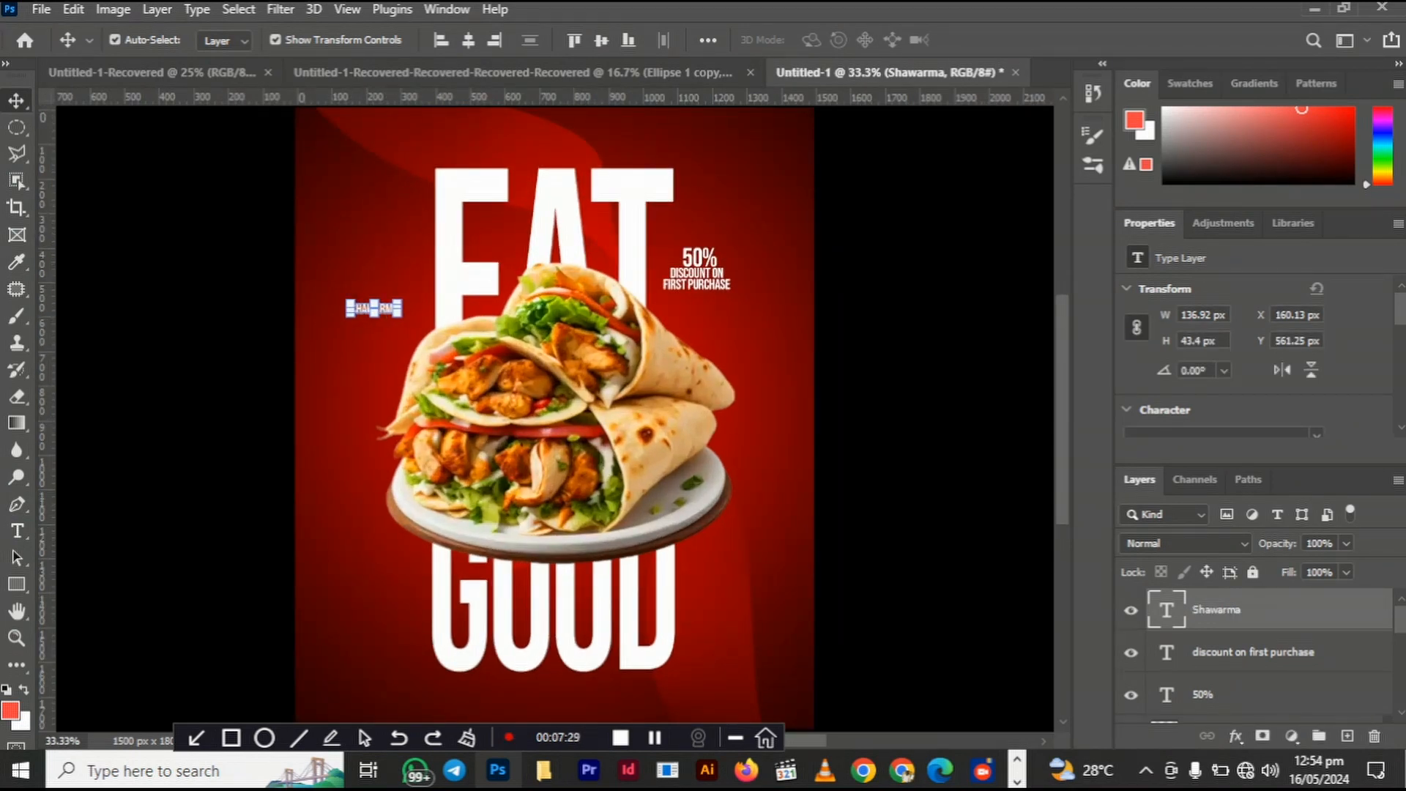
{"action": "right_click", "coordinate": [1238, 612]}
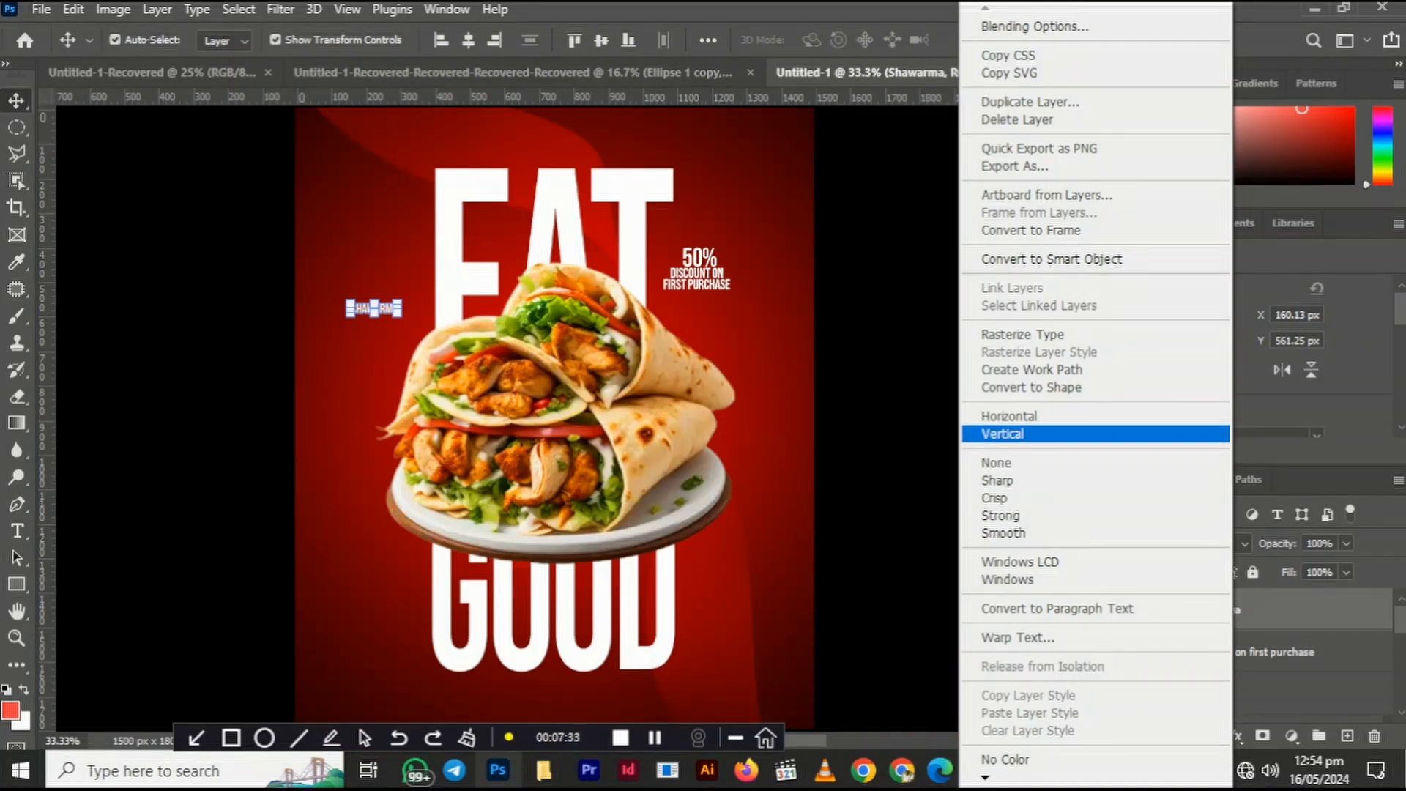
{"action": "left_click", "coordinate": [1003, 434]}
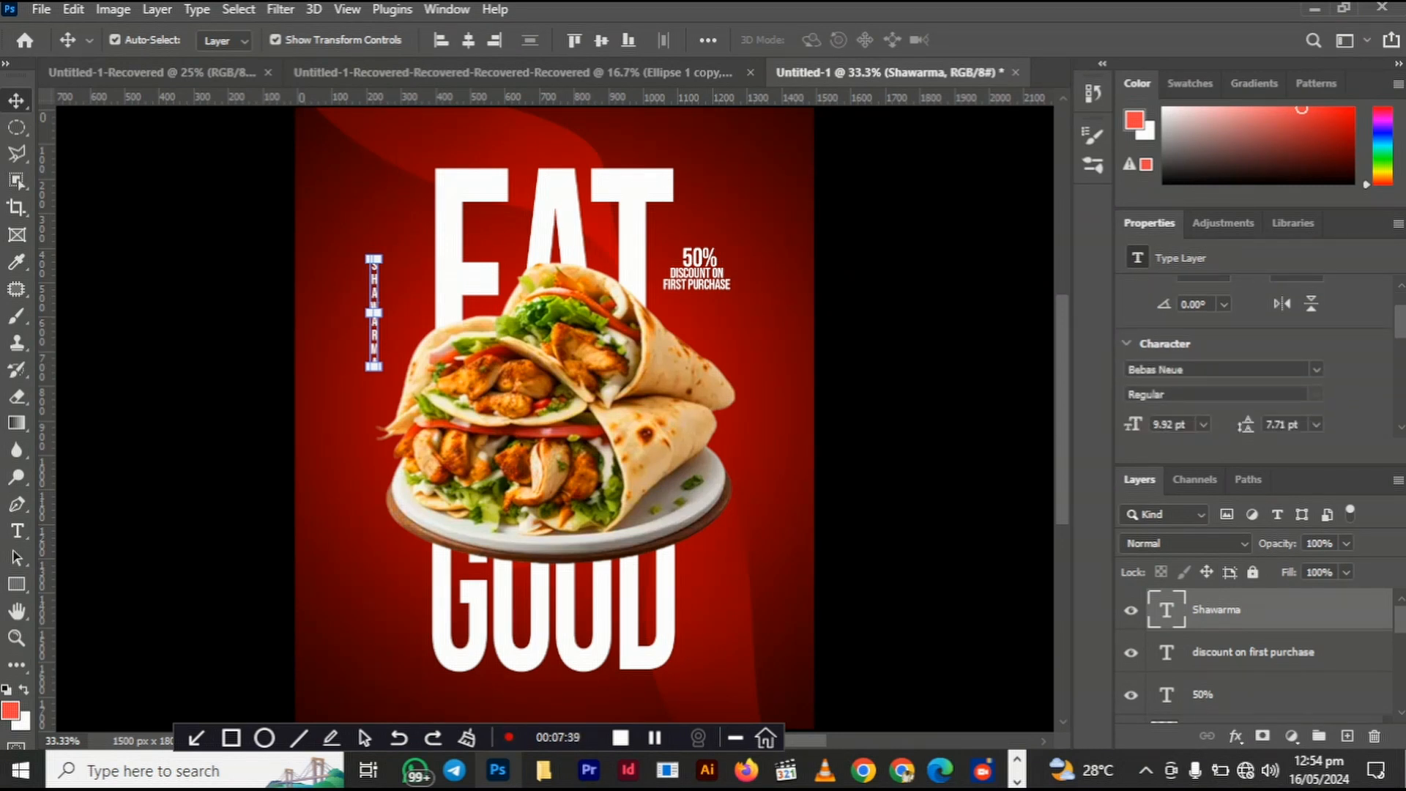
{"action": "left_click_drag", "start_coordinate": [1246, 417], "coordinate": [1311, 417]}
{"action": "left_click", "coordinate": [1278, 416]}
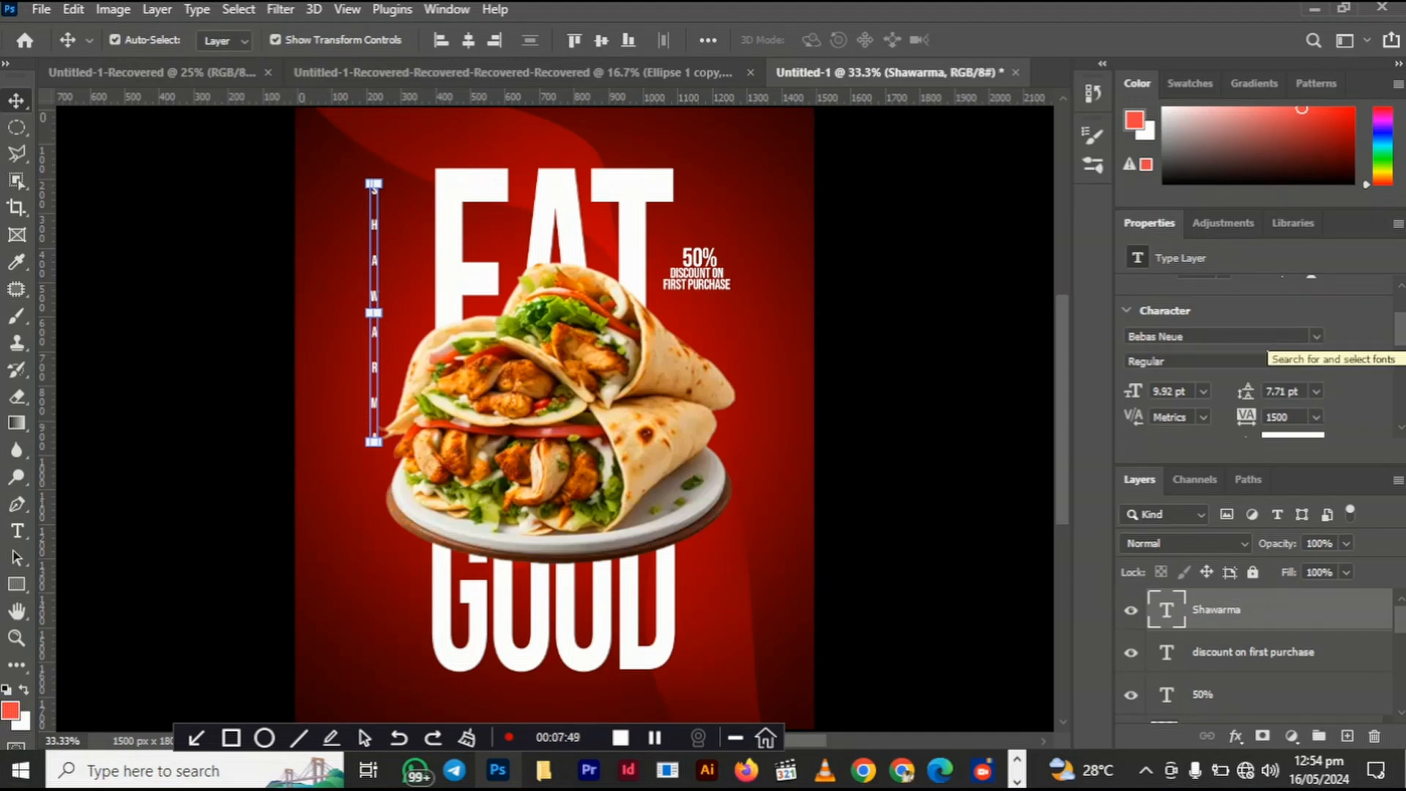
Step: Set the vertical Shawarma text in MTN Brighter Sans ExtraLight and move it down alongside the left of the shawarma image
{"action": "left_click", "coordinate": [1265, 338]}
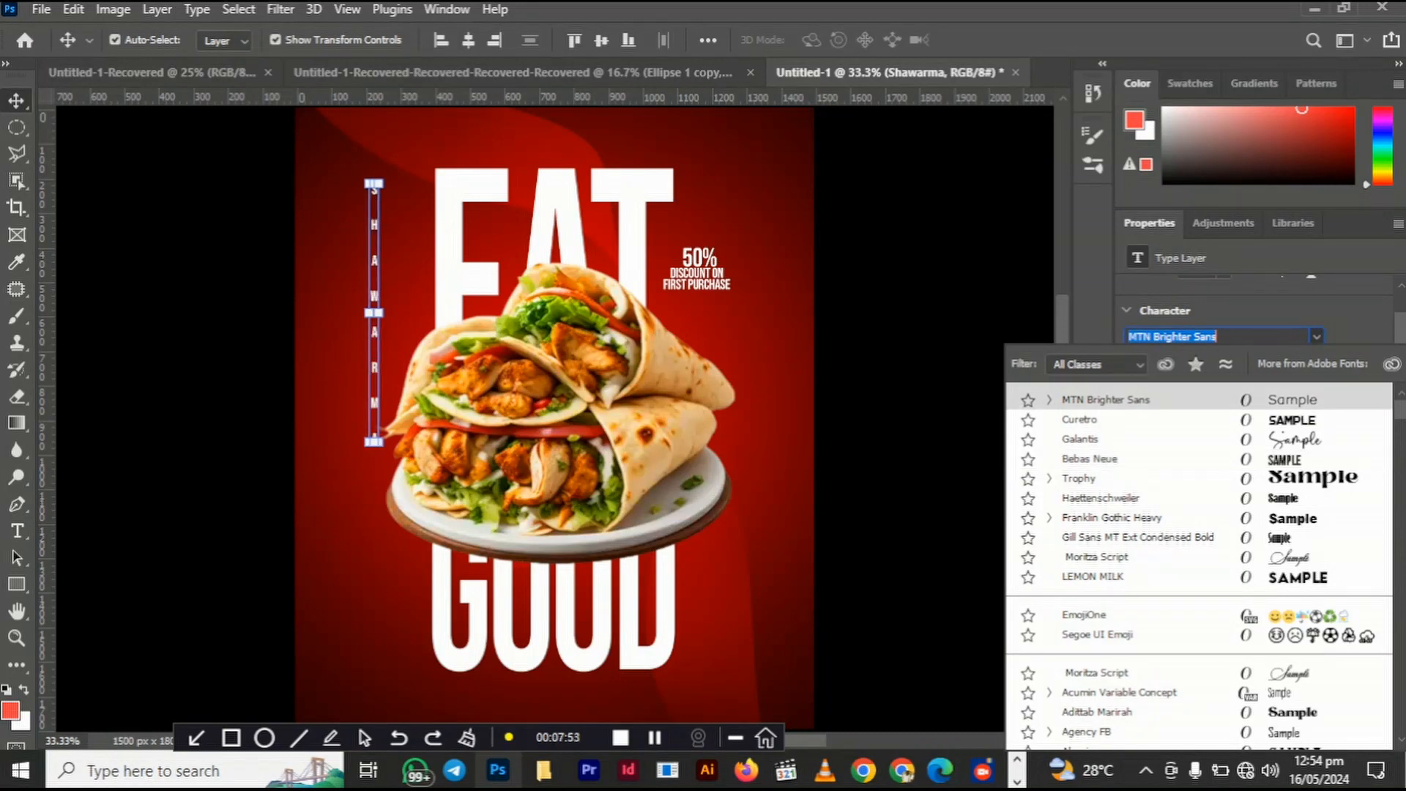
{"action": "key", "text": "Escape"}
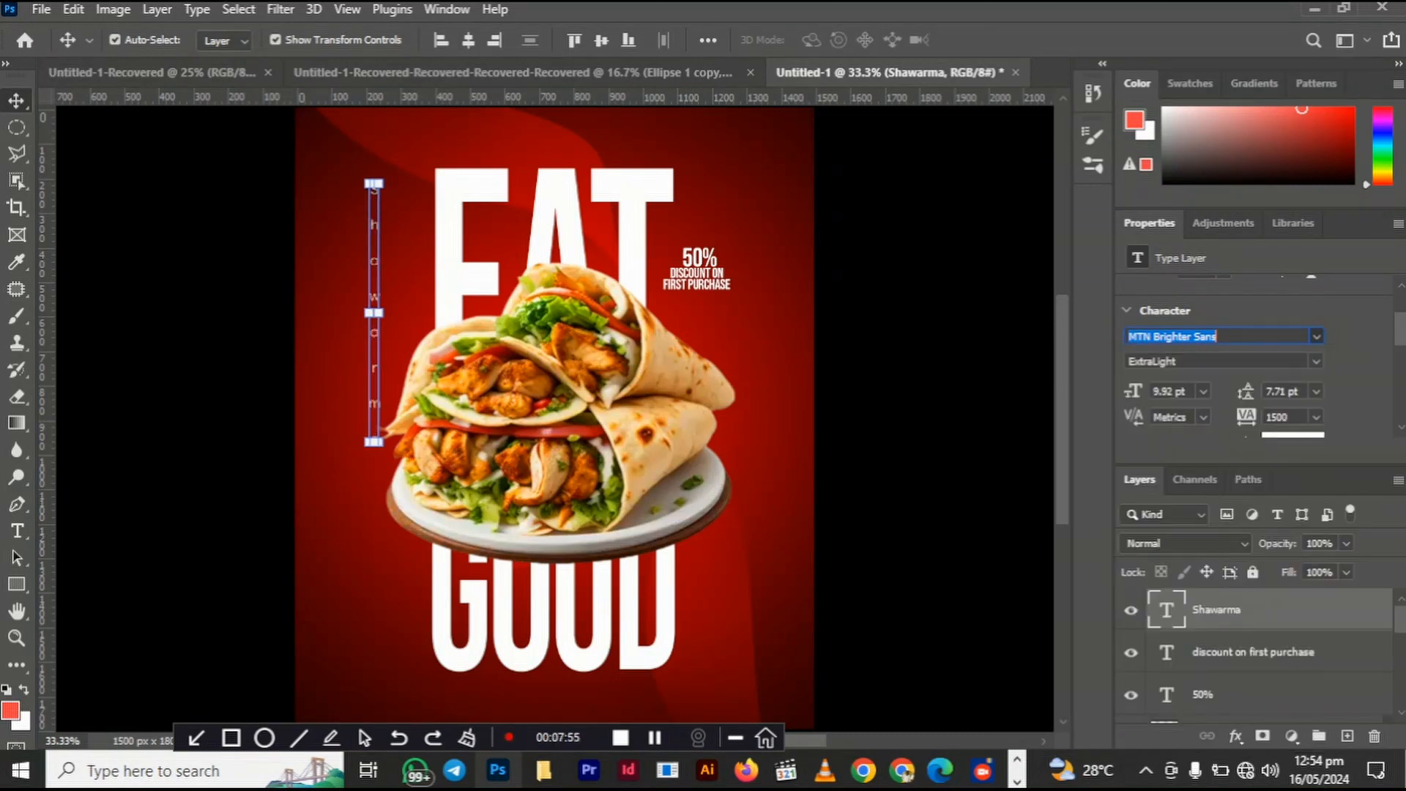
{"action": "key", "text": "Return"}
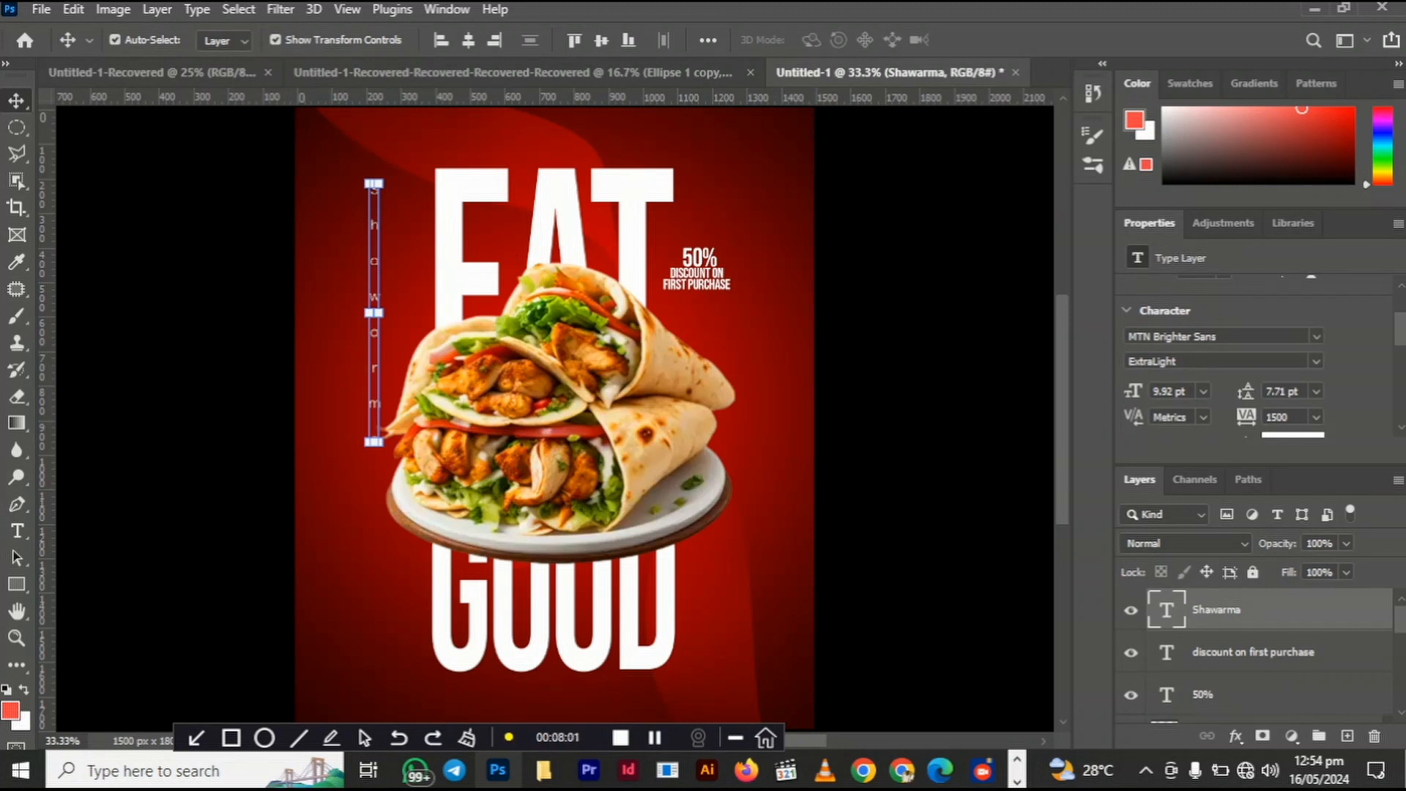
{"action": "left_click_drag", "start_coordinate": [375, 196], "coordinate": [377, 296]}
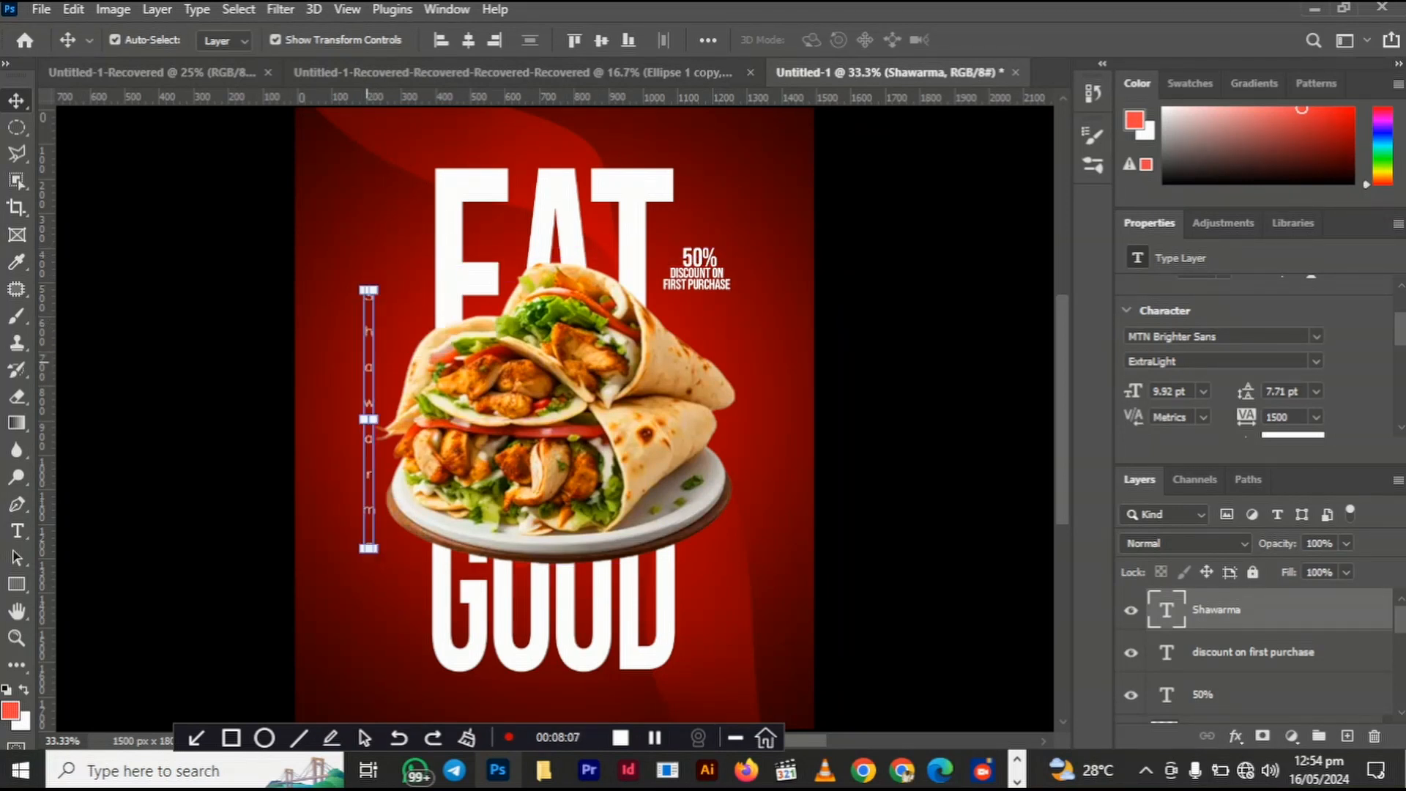
{"action": "left_click", "coordinate": [183, 382]}
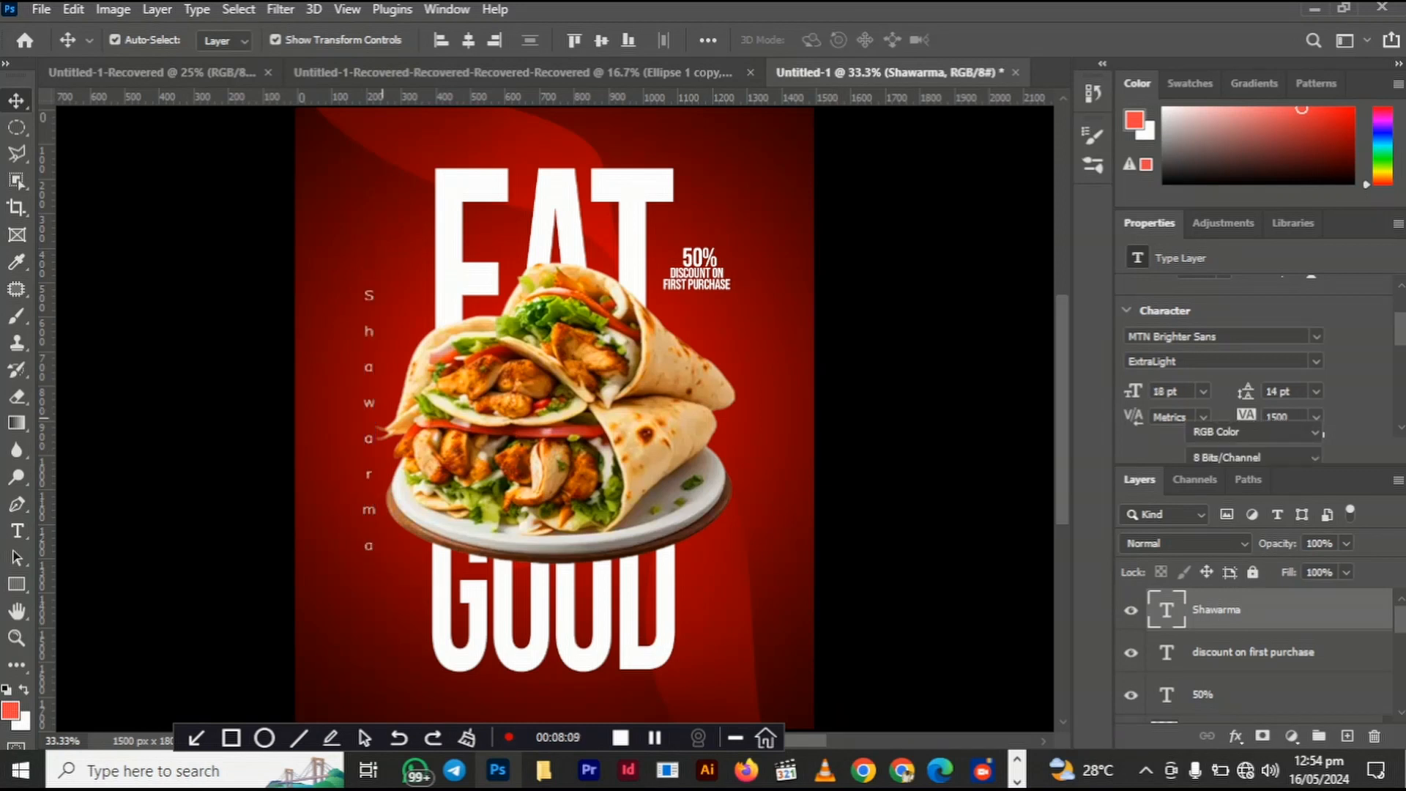
Step: Duplicate the vertical Shawarma text over the GOOD headline and change the copy's wording to take a bite
{"action": "scroll", "coordinate": [382, 419], "scroll_direction": "down", "scroll_amount": 3}
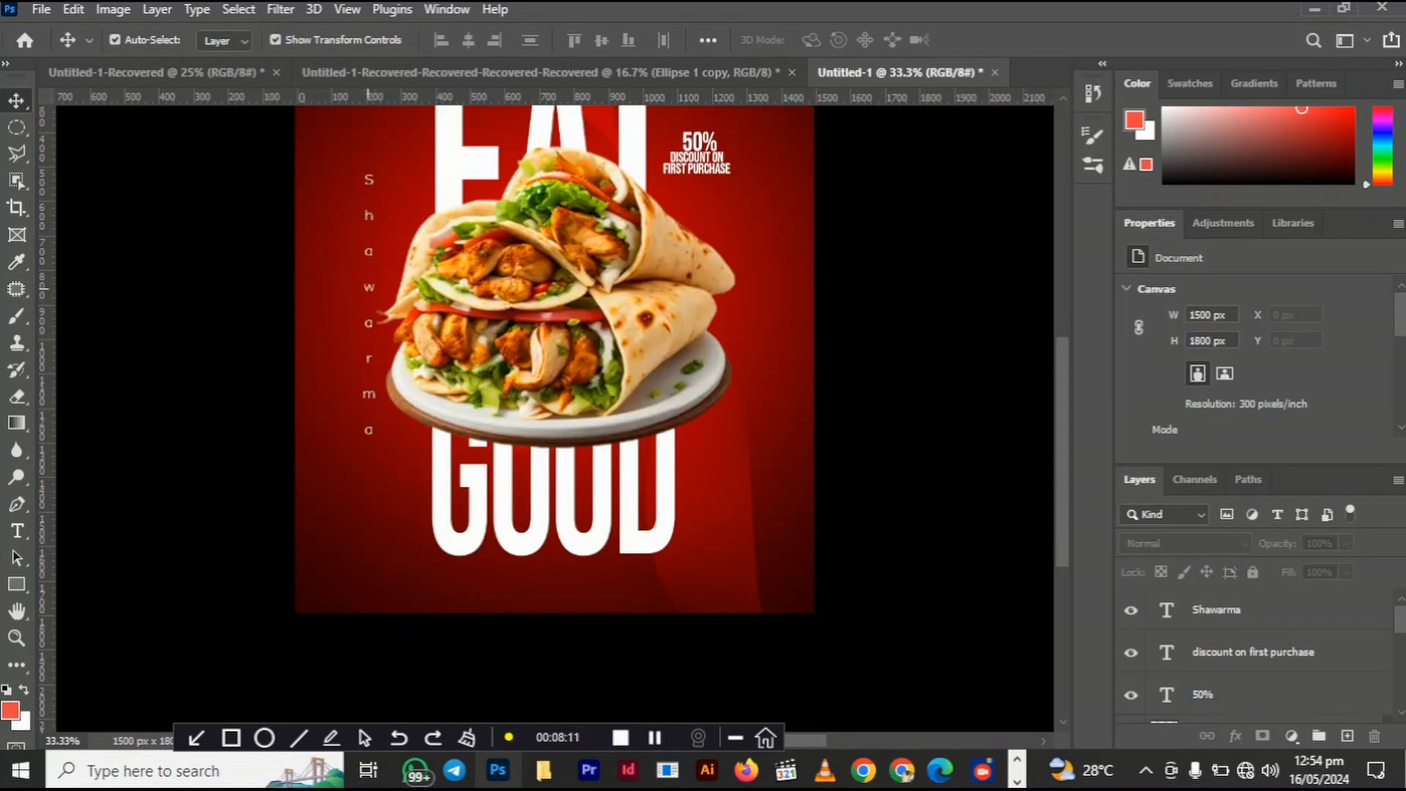
{"action": "left_click_drag", "start_coordinate": [368, 287], "coordinate": [542, 507]}
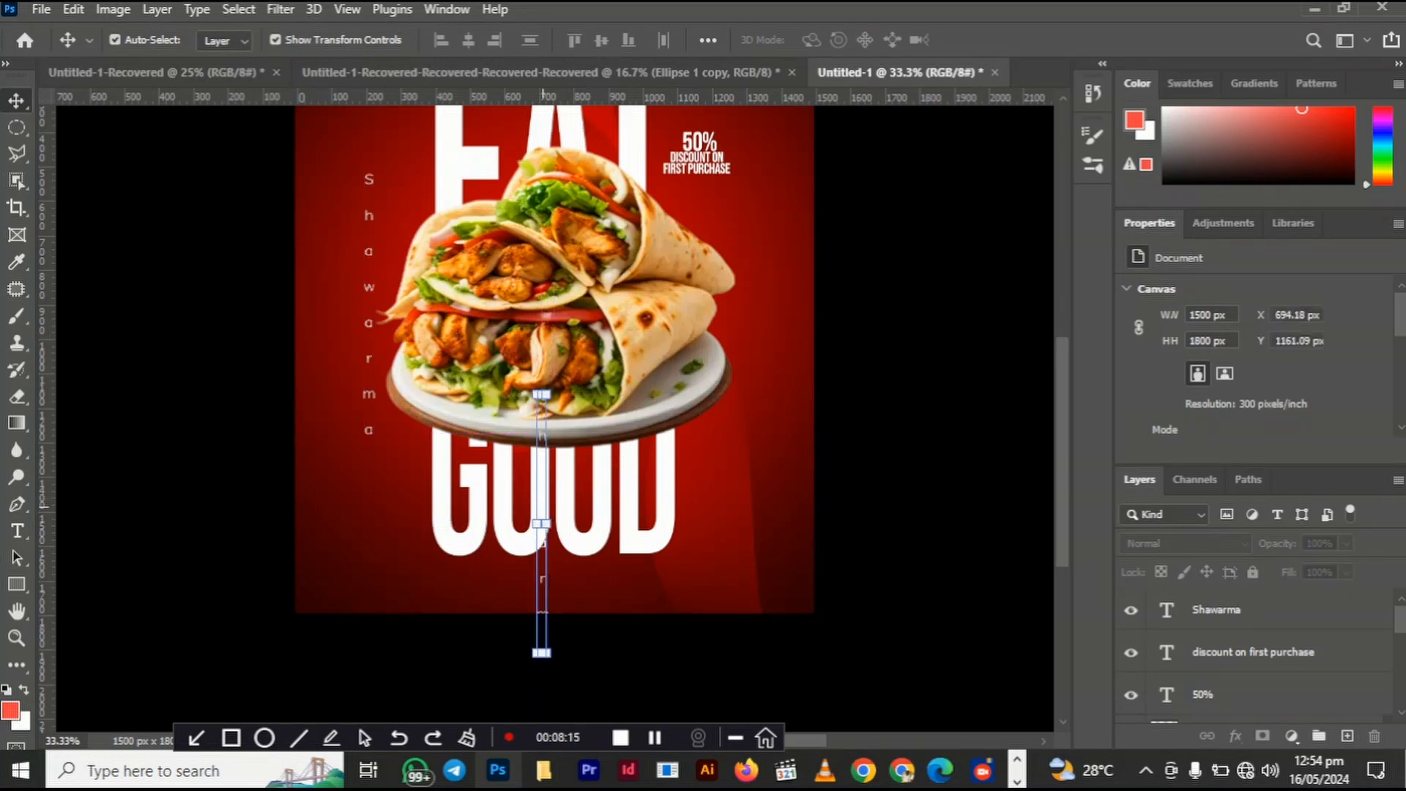
{"action": "double_click", "coordinate": [542, 451]}
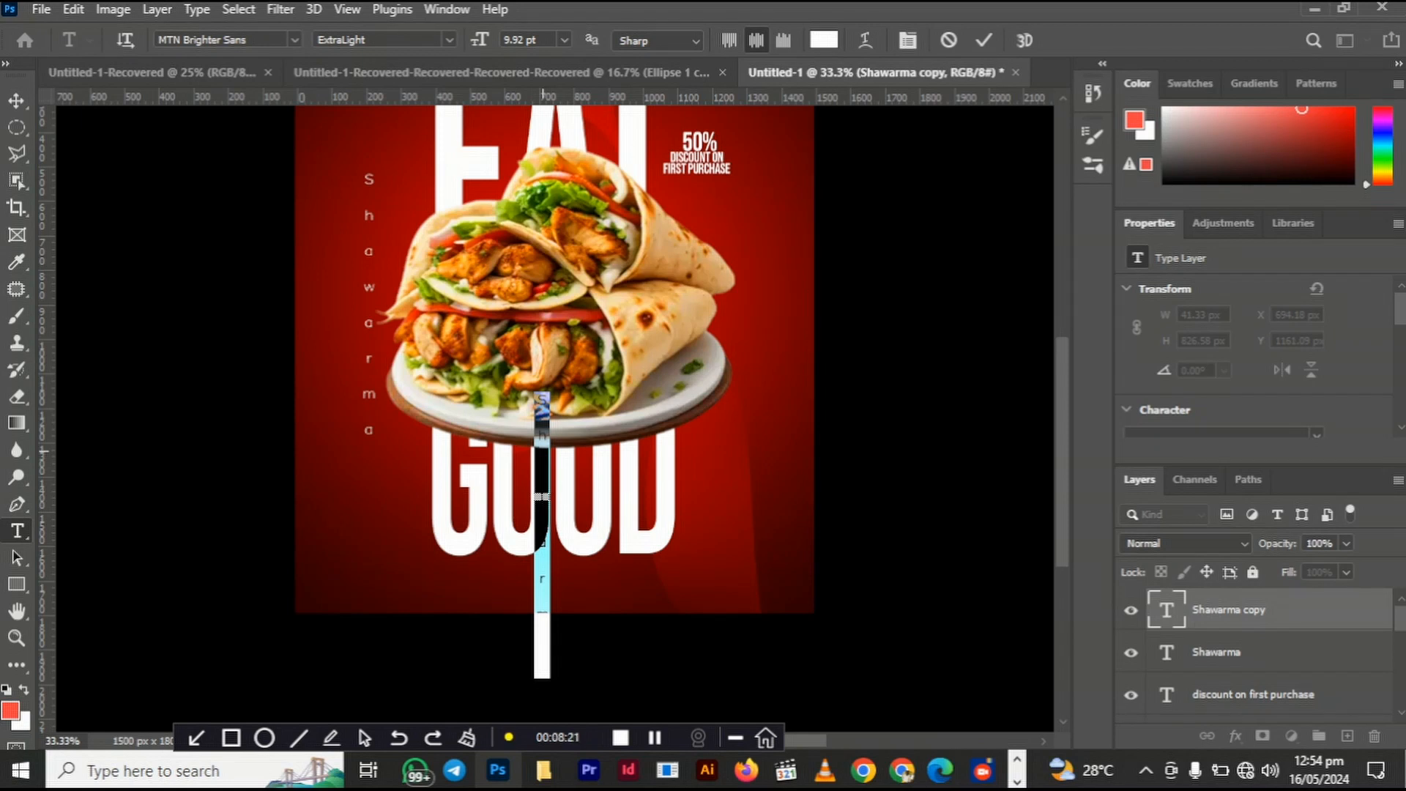
{"action": "left_click", "coordinate": [542, 549]}
{"action": "type", "text": "Take a bi"}
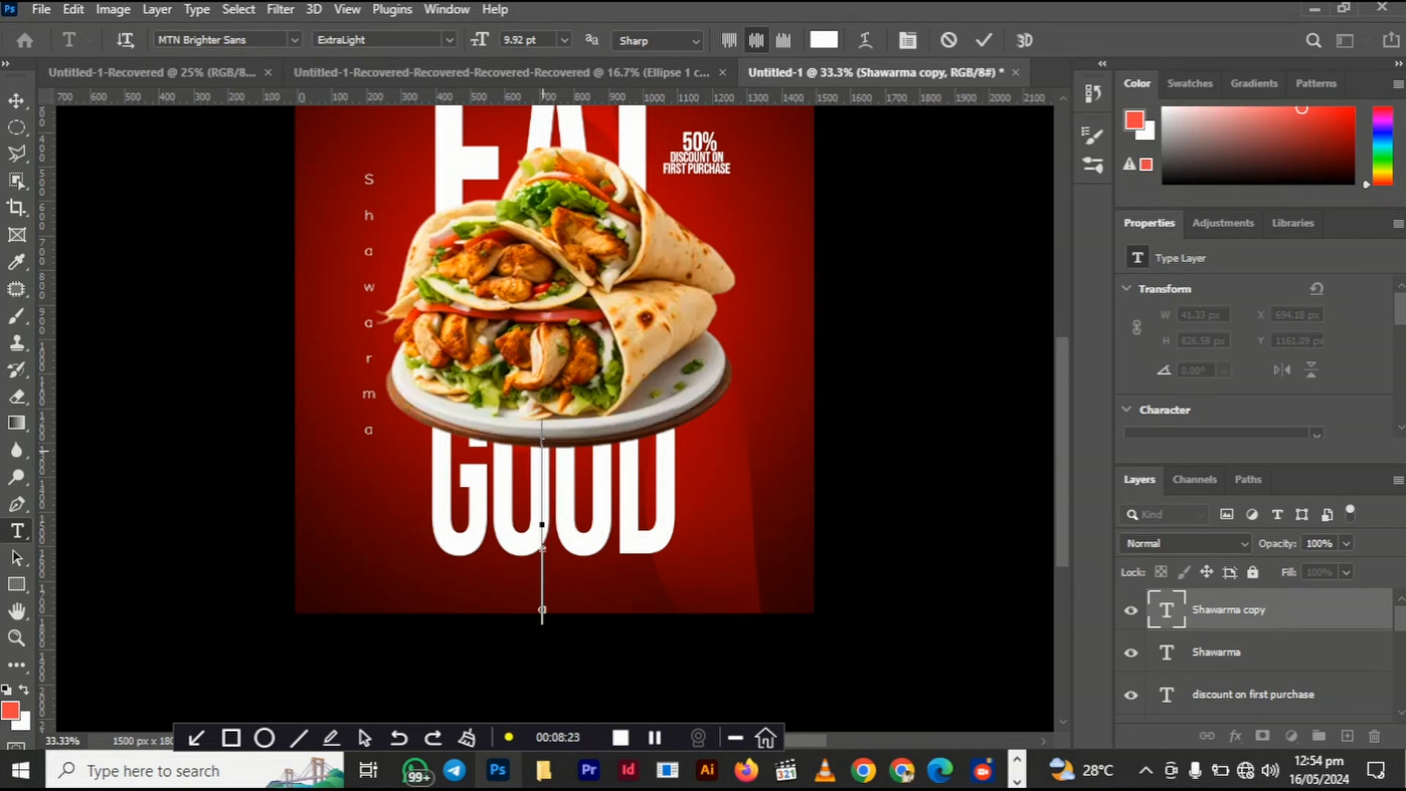
{"action": "type", "text": "te"}
{"action": "key", "text": "ctrl+Return"}
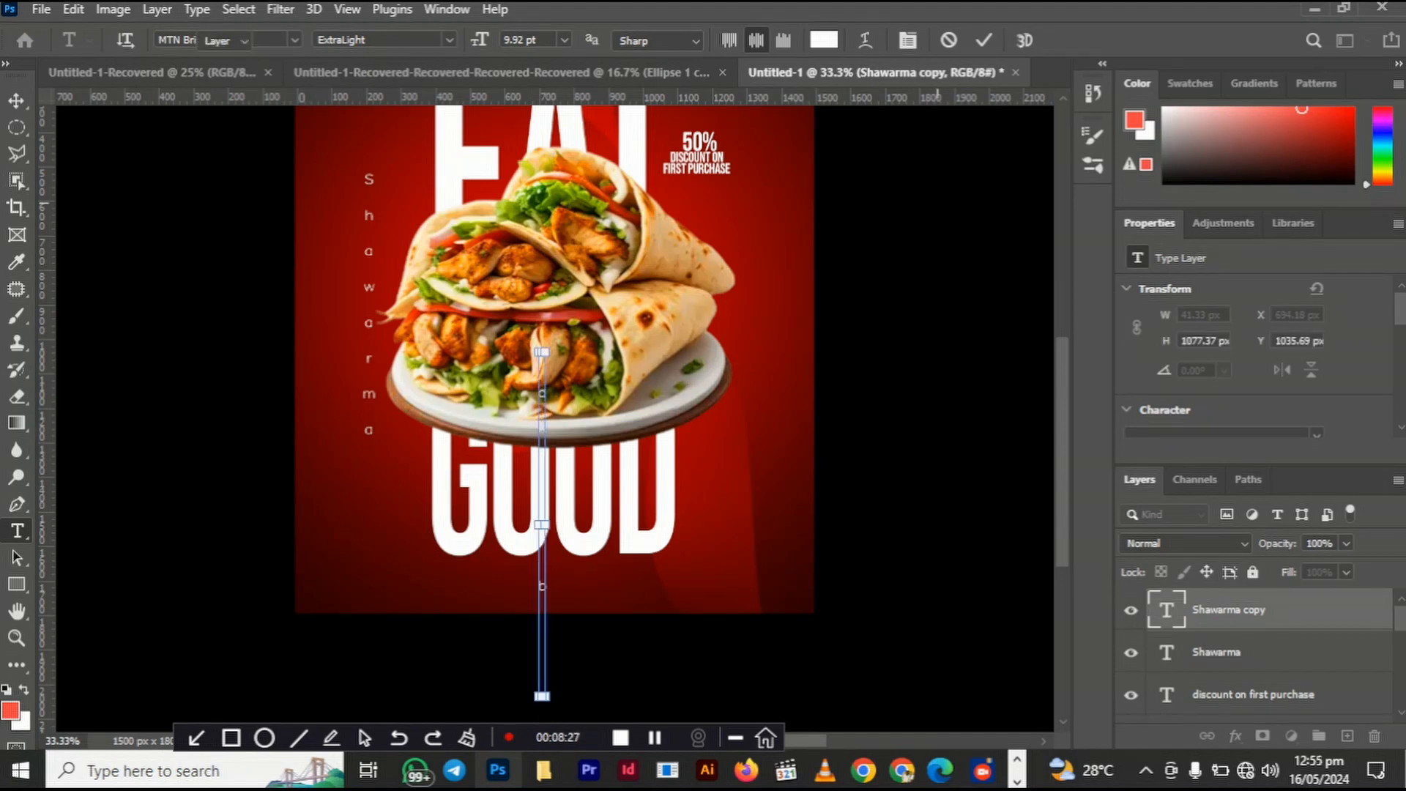
Step: Change the take a bite text to horizontal orientation
{"action": "right_click", "coordinate": [1219, 609]}
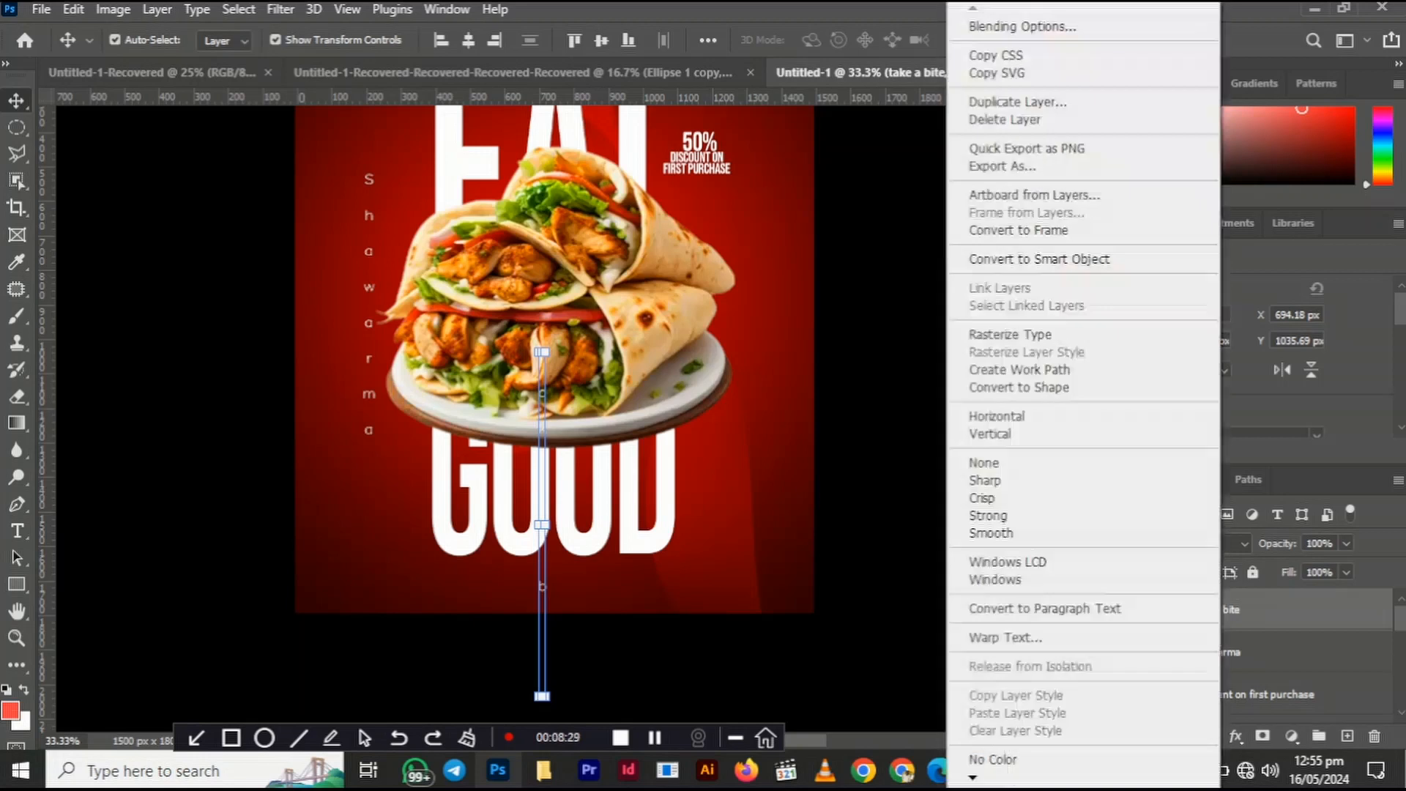
{"action": "left_click", "coordinate": [996, 416]}
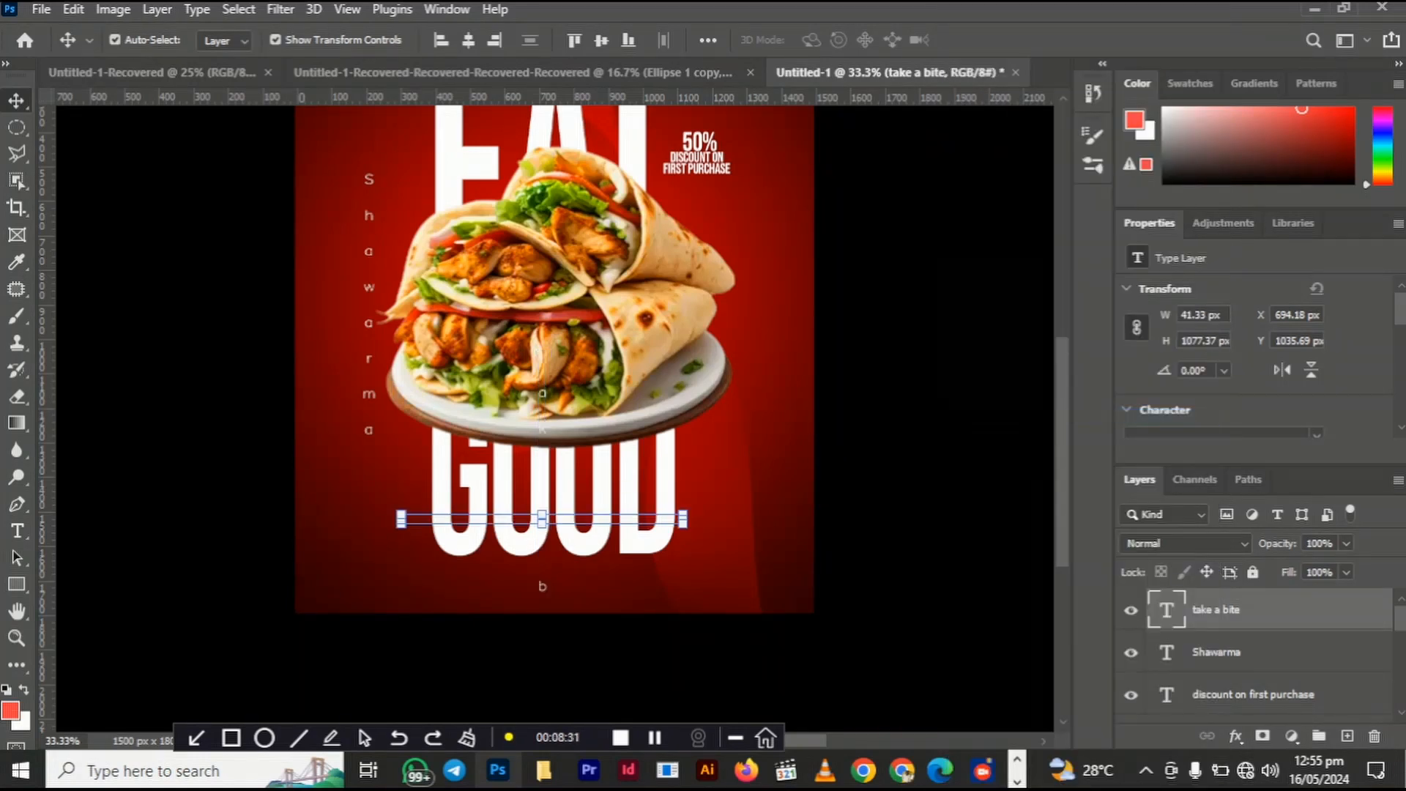
Step: Move the take a bite text just below the GOOD headline, roughly centered, at about X 336 px and Y 1653 px
{"action": "mouse_move", "coordinate": [569, 519]}
{"action": "left_mouse_down"}
{"action": "mouse_move", "coordinate": [569, 575]}
{"action": "mouse_move", "coordinate": [583, 521]}
{"action": "left_mouse_up"}
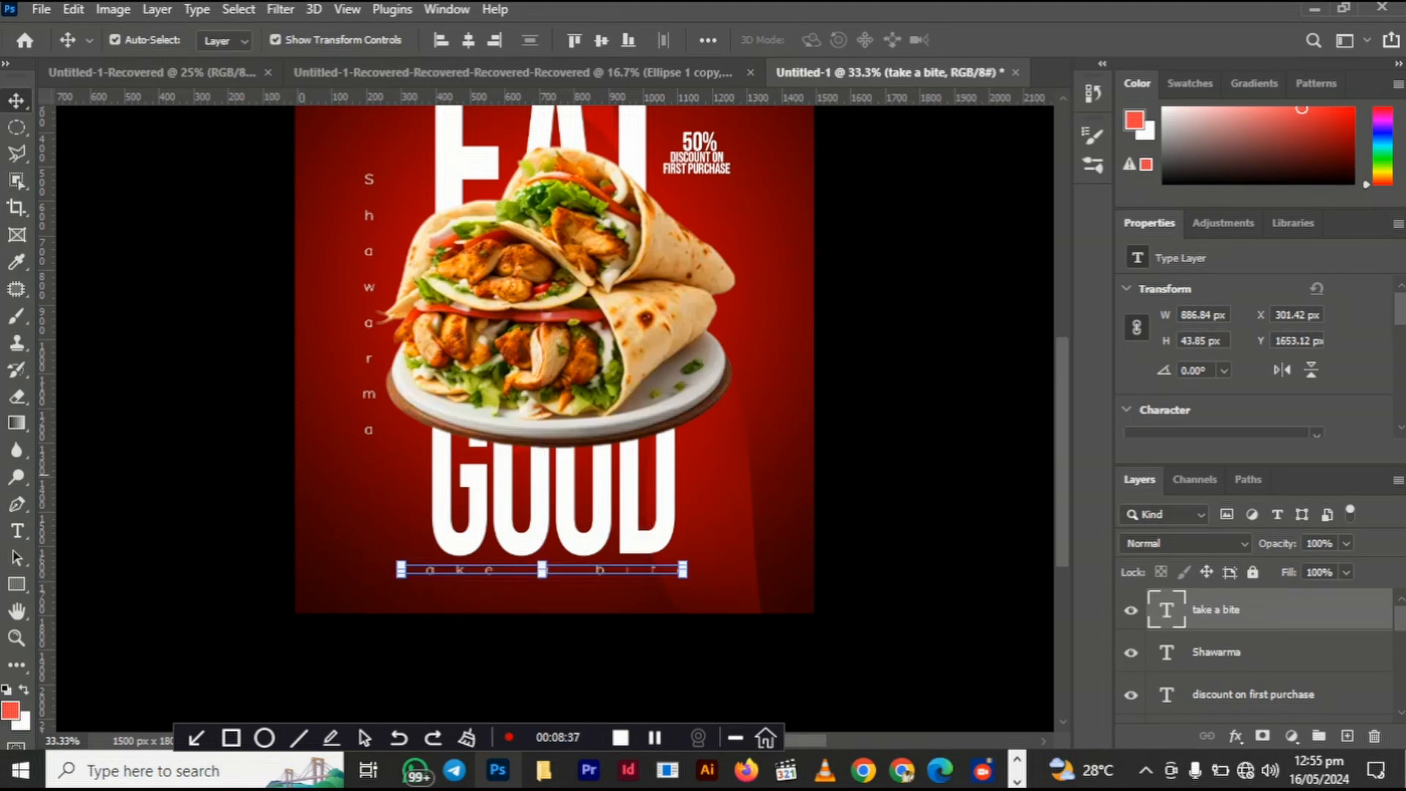
{"action": "left_click", "coordinate": [468, 40]}
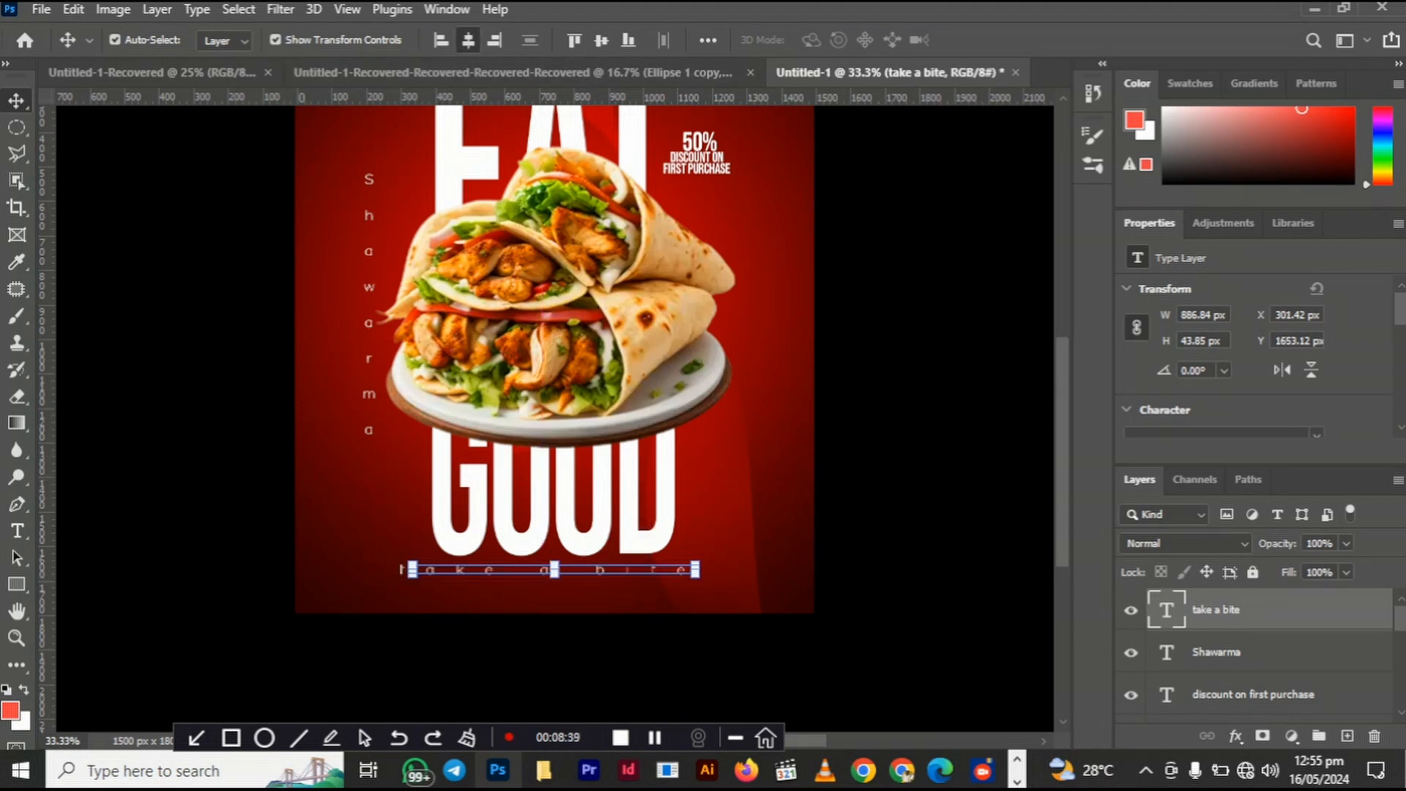
{"action": "left_click", "coordinate": [897, 487]}
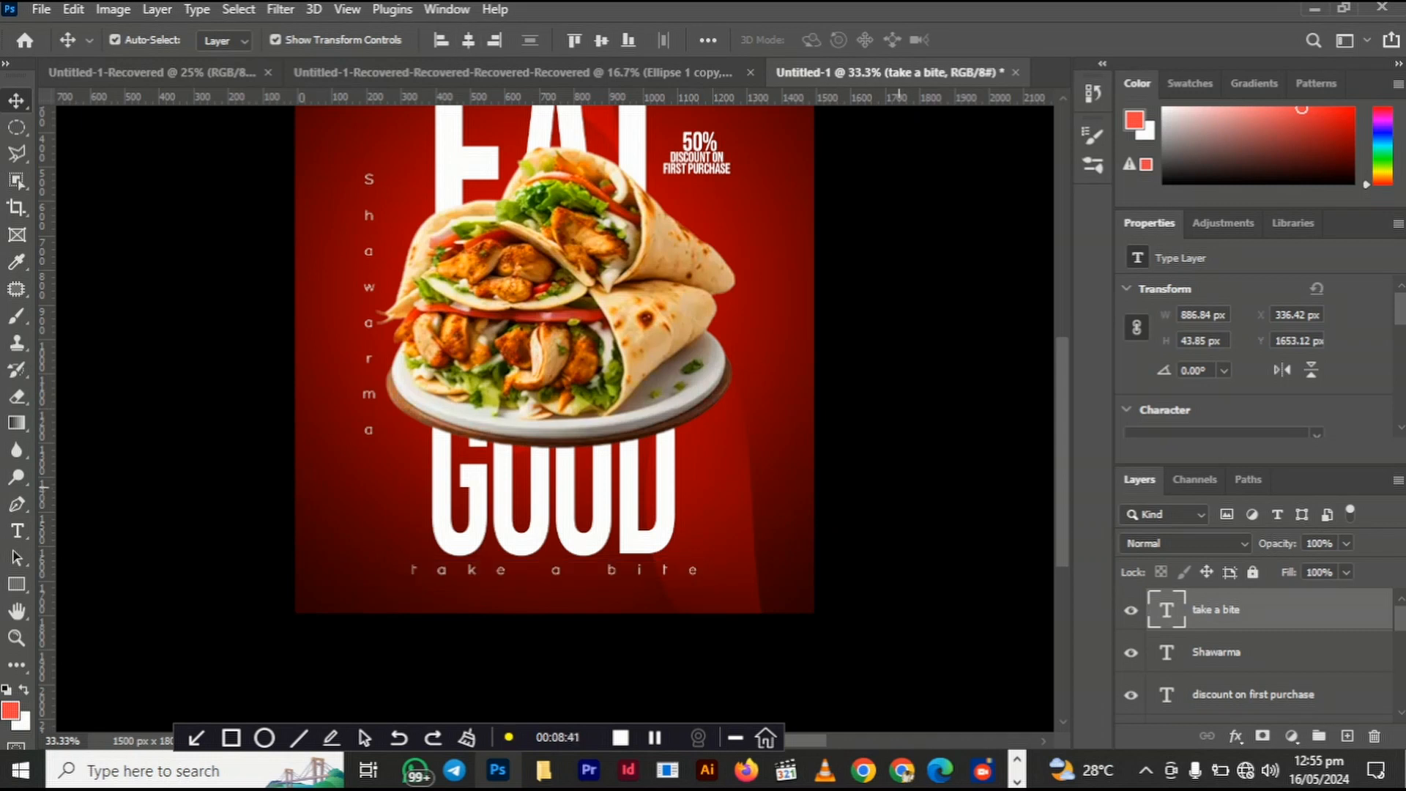
{"action": "scroll", "coordinate": [897, 487], "scroll_direction": "up", "scroll_amount": 2}
{"action": "scroll", "coordinate": [897, 487], "scroll_direction": "up", "scroll_amount": 1}
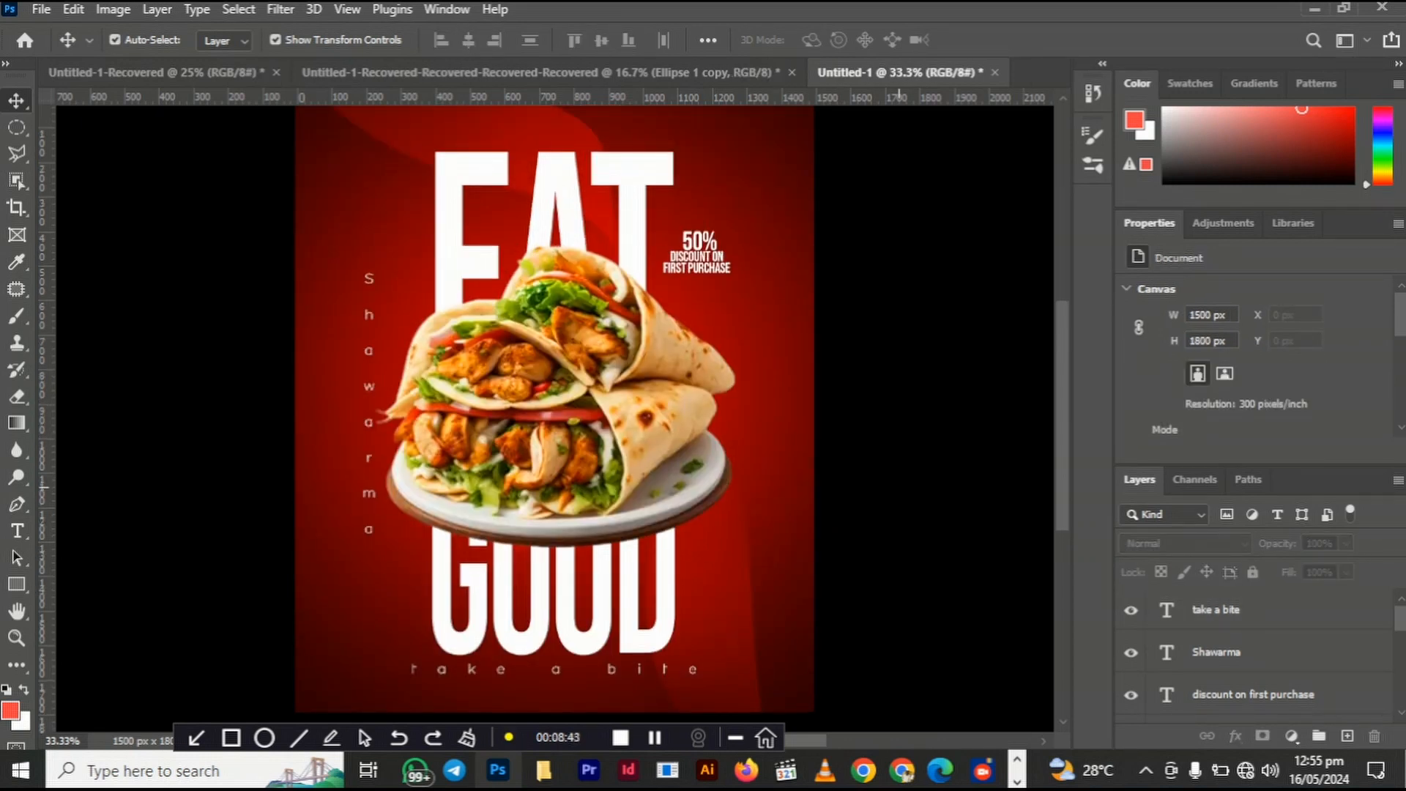
{"action": "scroll", "coordinate": [899, 487], "scroll_direction": "down", "scroll_amount": 2}
{"action": "scroll", "coordinate": [900, 487], "scroll_direction": "up", "scroll_amount": 2}
Step: Place the smoke image R (16).png from the Design Staffs folder on the poster and lower its opacity to 23%
{"action": "left_click", "coordinate": [543, 769]}
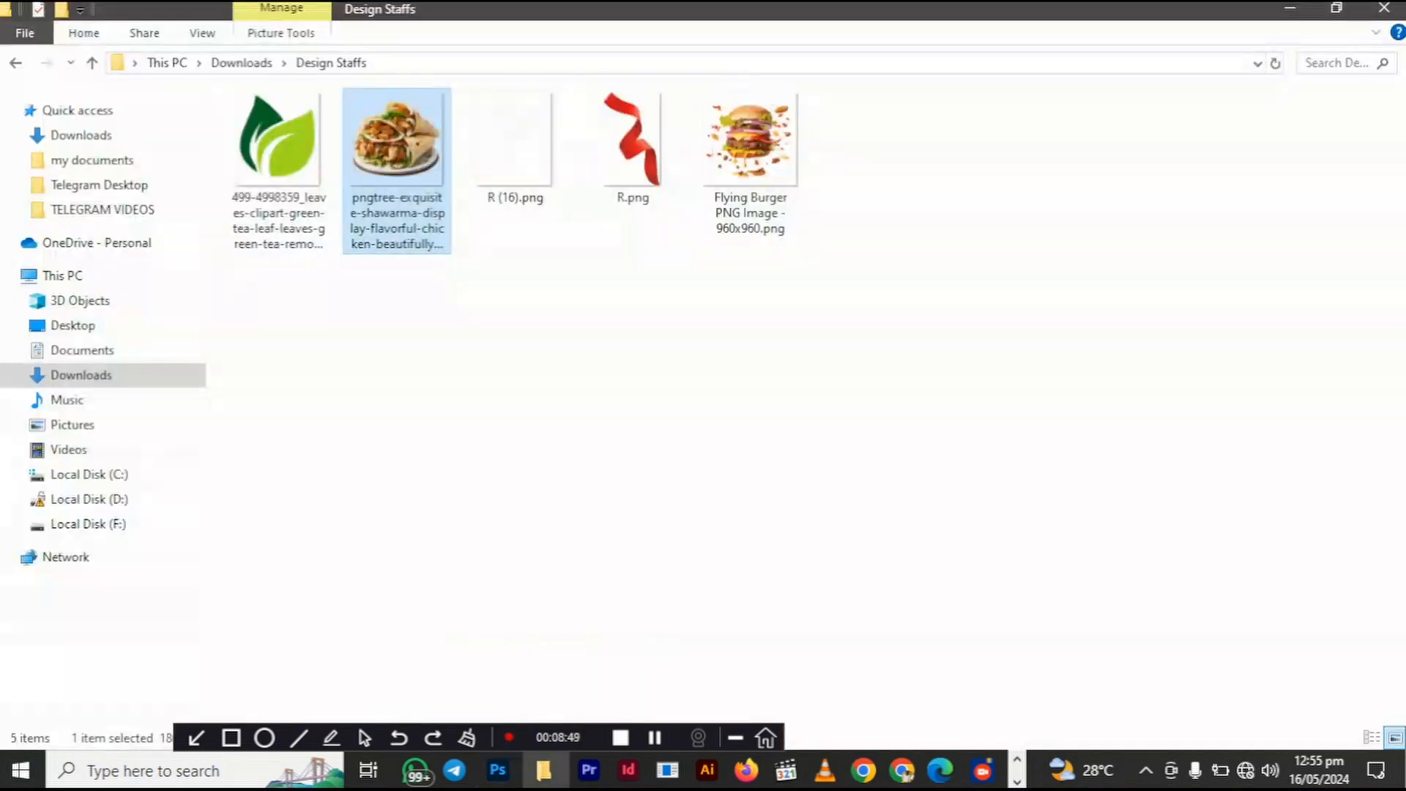
{"action": "left_click_drag", "start_coordinate": [514, 146], "coordinate": [582, 440]}
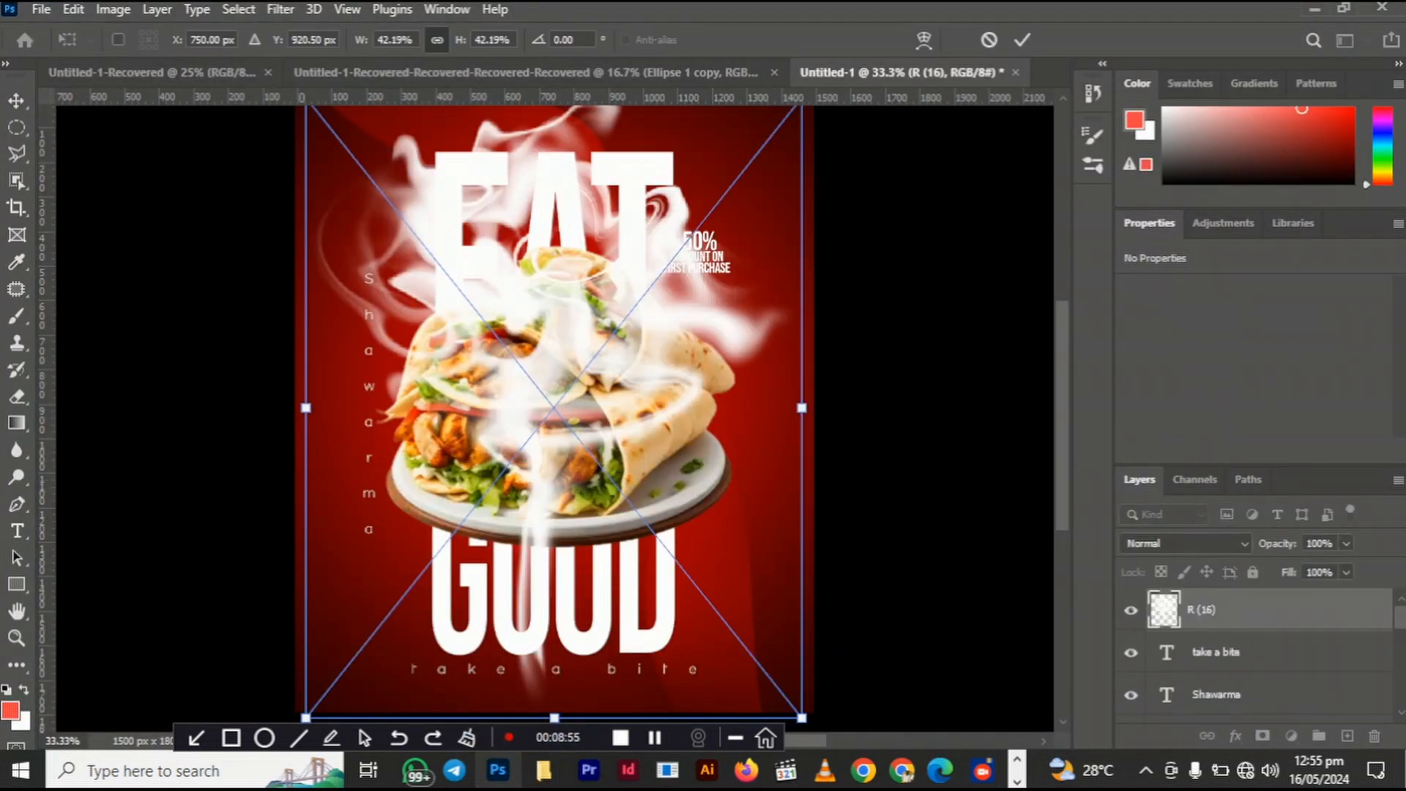
{"action": "mouse_move", "coordinate": [1277, 543]}
{"action": "left_mouse_down"}
{"action": "mouse_move", "coordinate": [1228, 543]}
{"action": "mouse_move", "coordinate": [1276, 543]}
{"action": "mouse_move", "coordinate": [1253, 543]}
{"action": "left_mouse_up"}
{"action": "key", "text": "Return"}
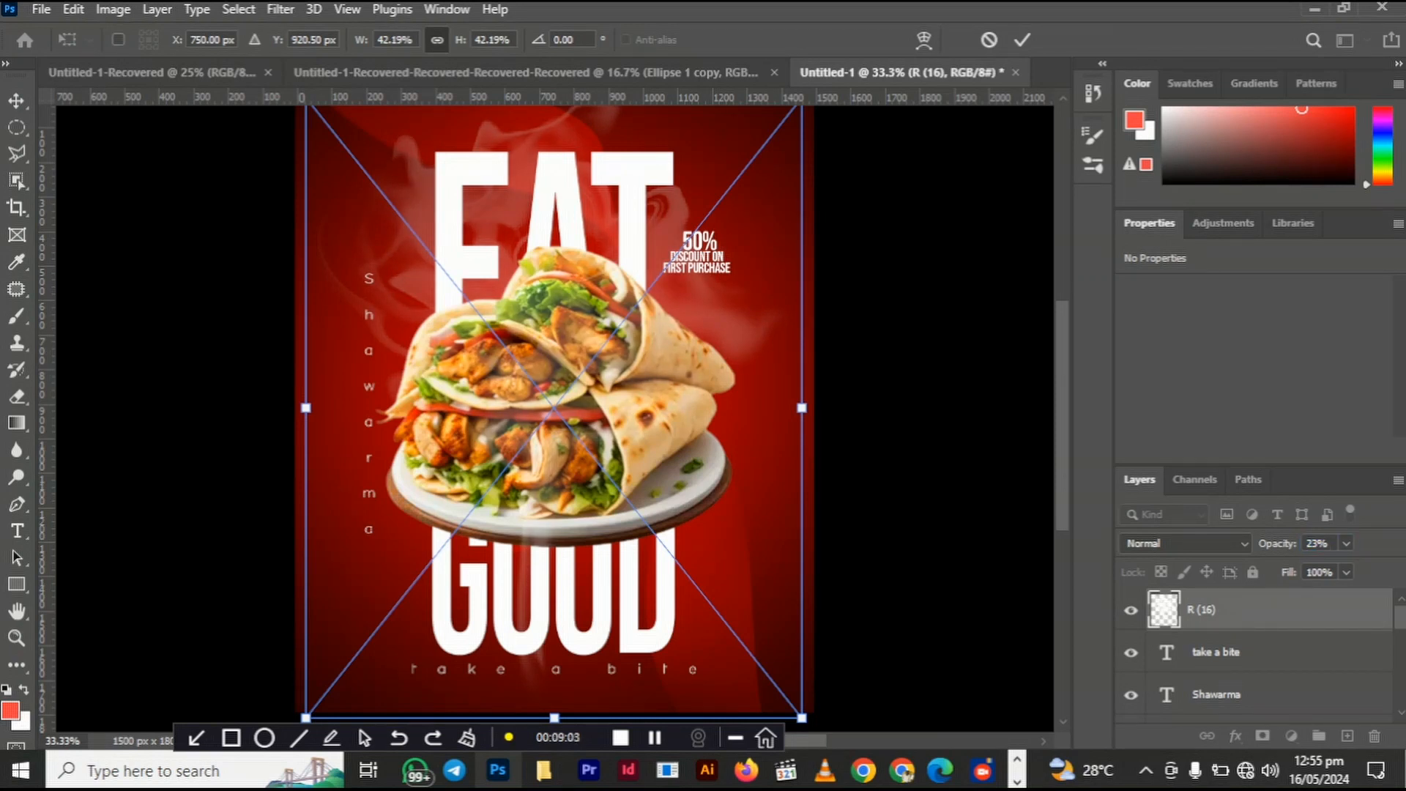
Step: Scale the smoke image to about 22% and position it over the upper part of the shawarma and the EAT headline
{"action": "left_click_drag", "start_coordinate": [554, 718], "coordinate": [554, 424]}
{"action": "left_click_drag", "start_coordinate": [576, 192], "coordinate": [568, 276]}
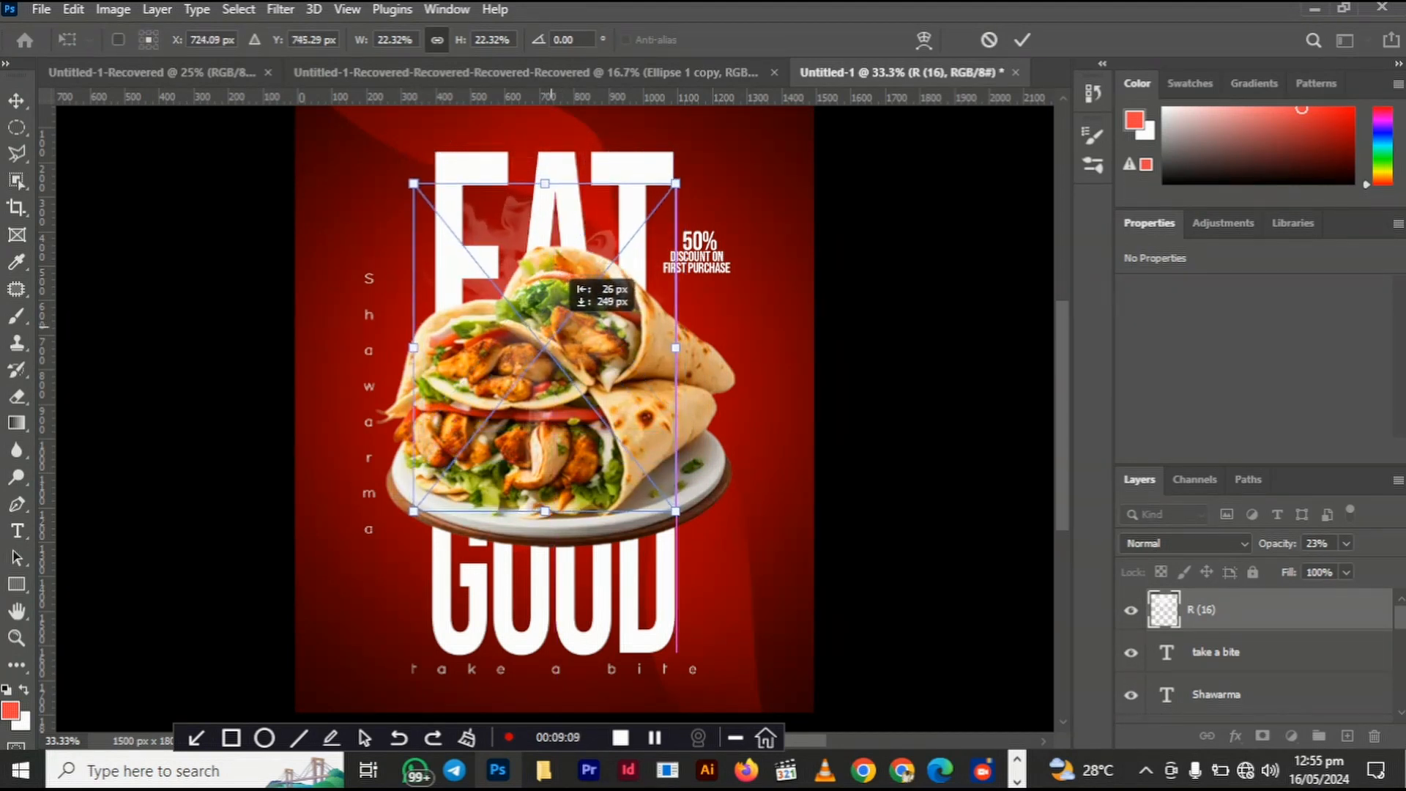
{"action": "key", "text": "Return"}
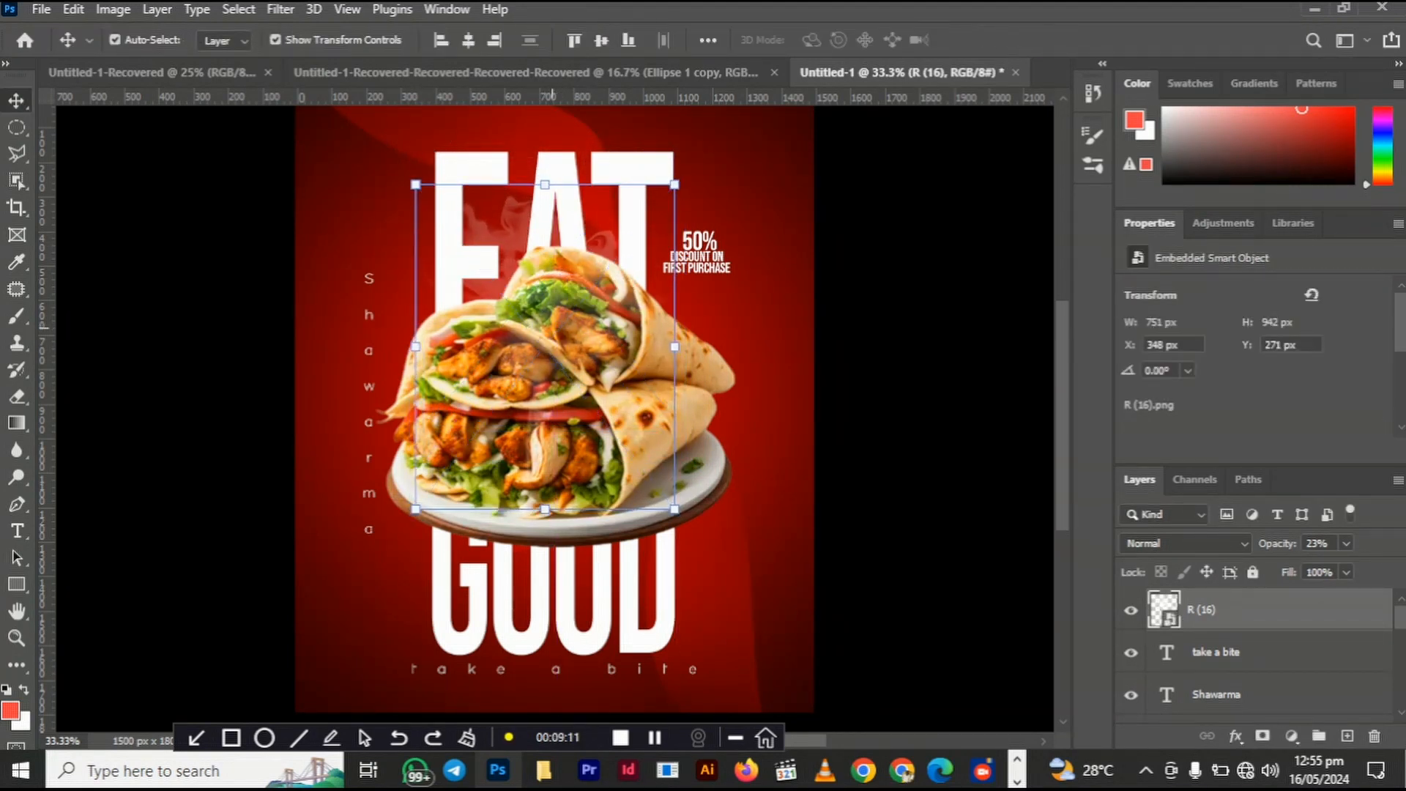
{"action": "left_click", "coordinate": [913, 379]}
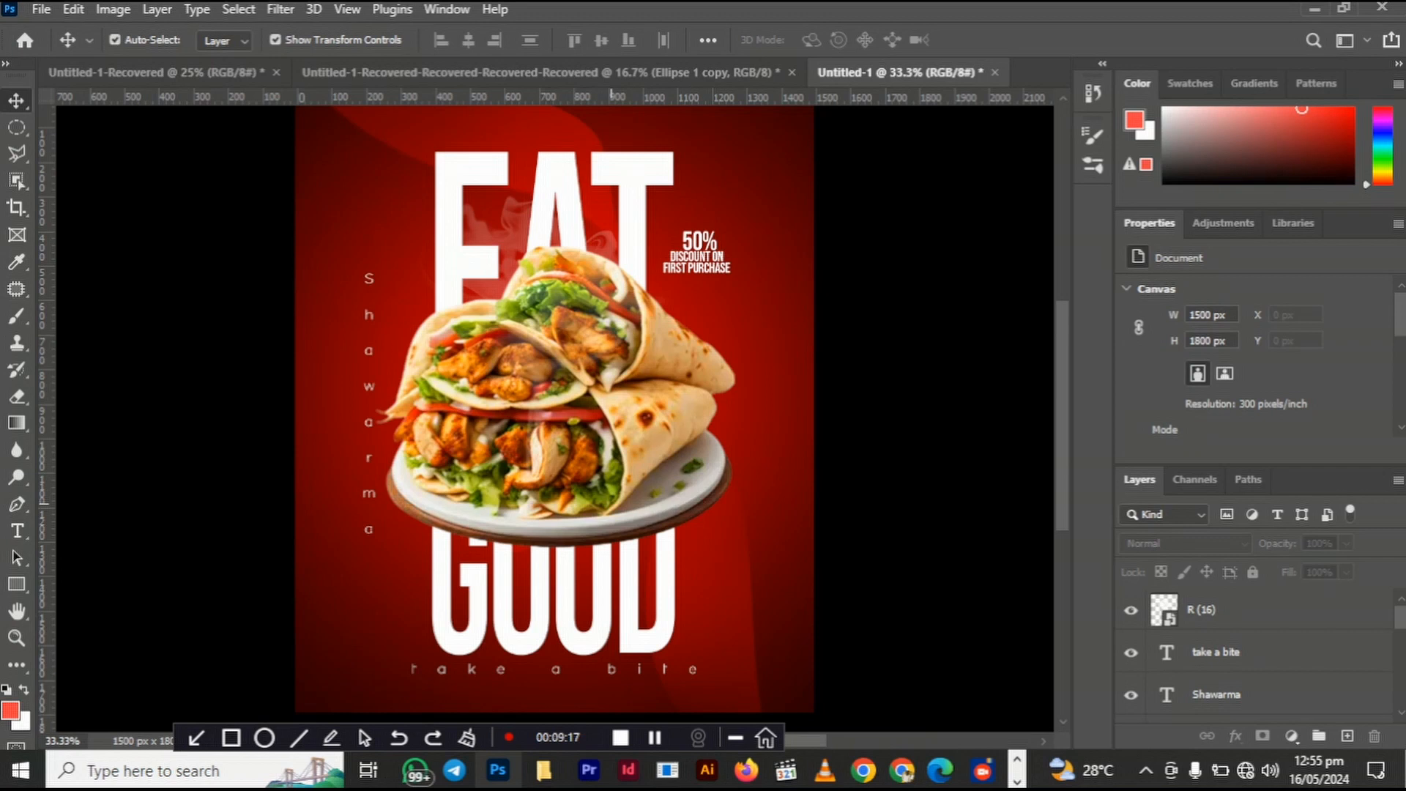
Step: Place the green tea leaves image from the Design Staffs folder, scaled to about 13%, at the plate's lower left edge
{"action": "scroll", "coordinate": [579, 619], "scroll_direction": "down", "scroll_amount": 2}
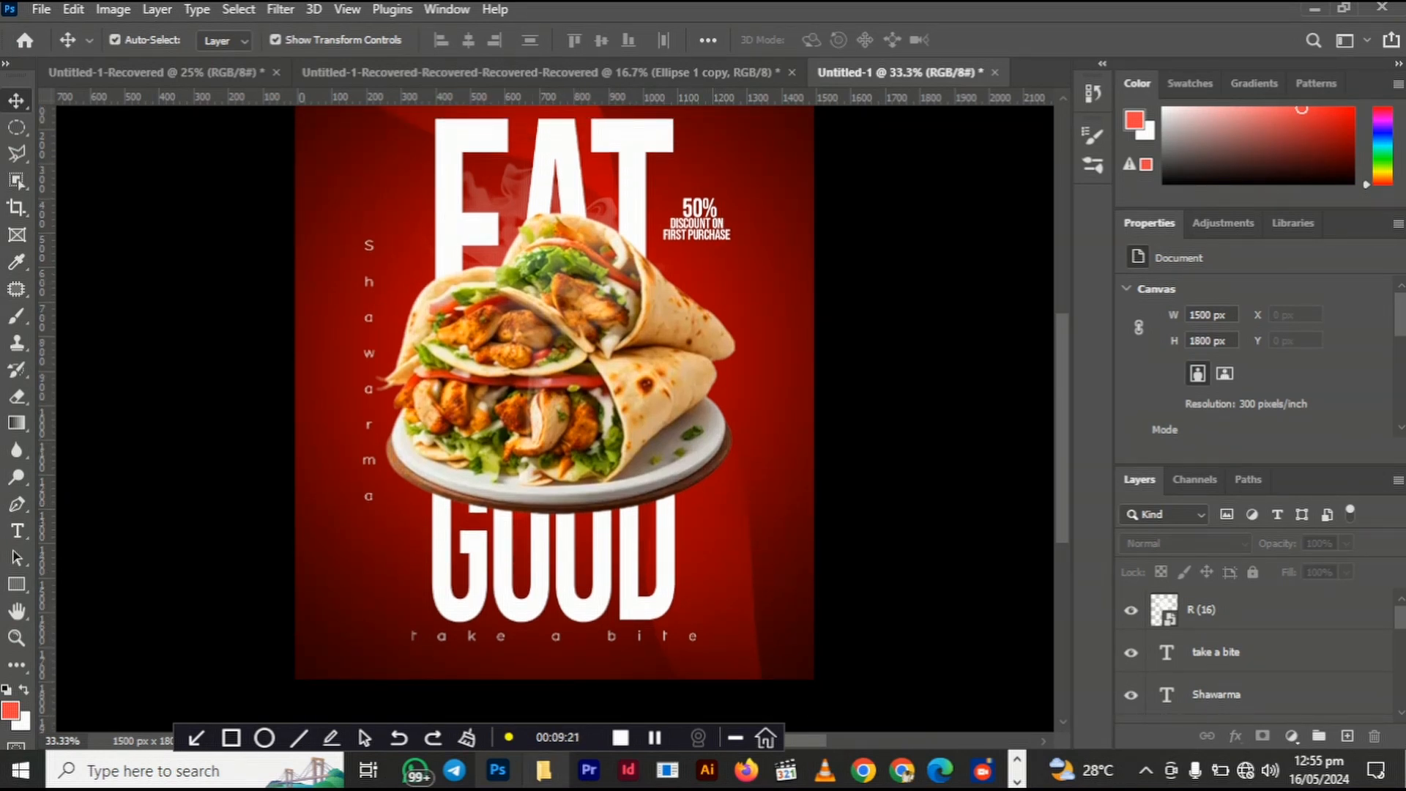
{"action": "left_click", "coordinate": [542, 769]}
{"action": "left_click_drag", "start_coordinate": [278, 140], "coordinate": [564, 440]}
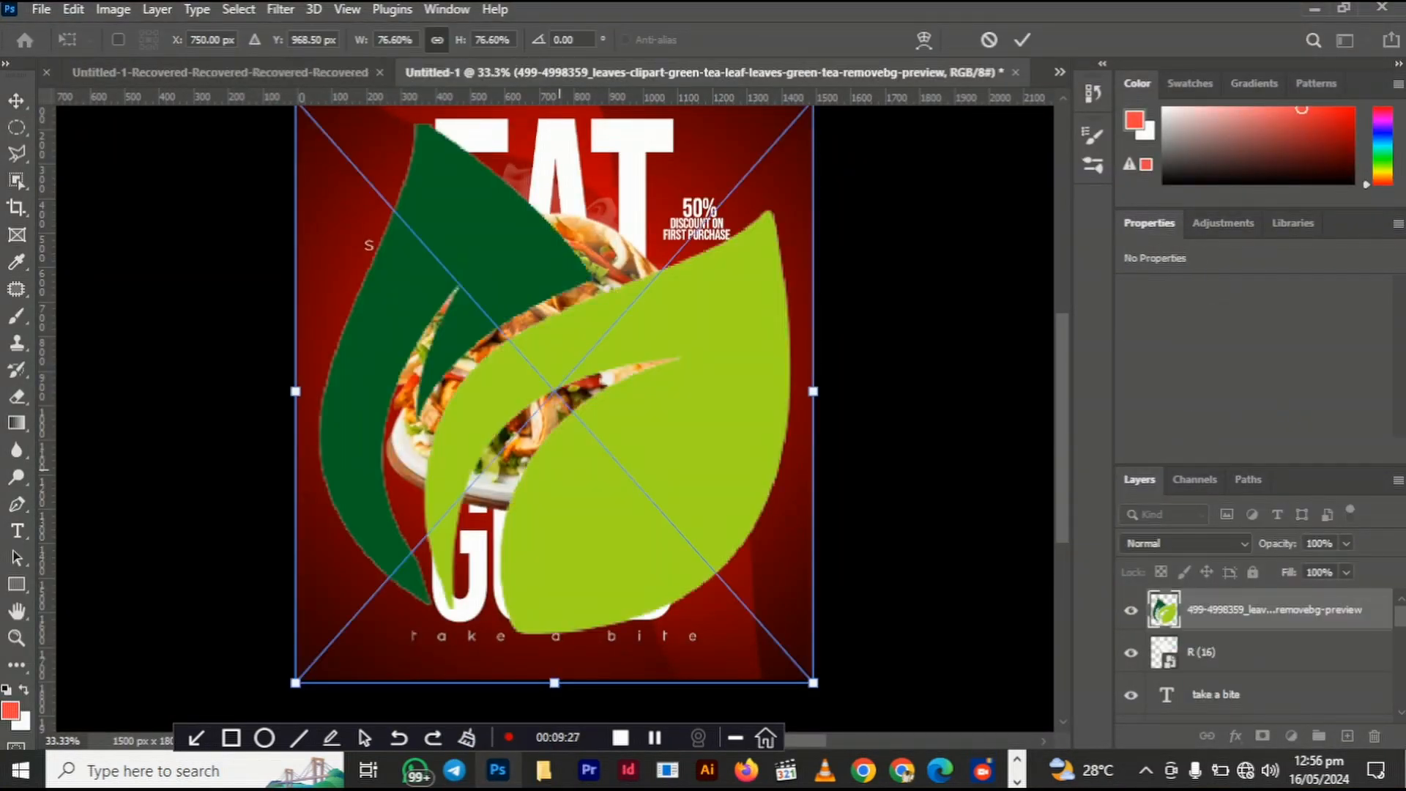
{"action": "left_click_drag", "start_coordinate": [813, 391], "coordinate": [434, 366]}
{"action": "left_click_drag", "start_coordinate": [434, 312], "coordinate": [433, 460]}
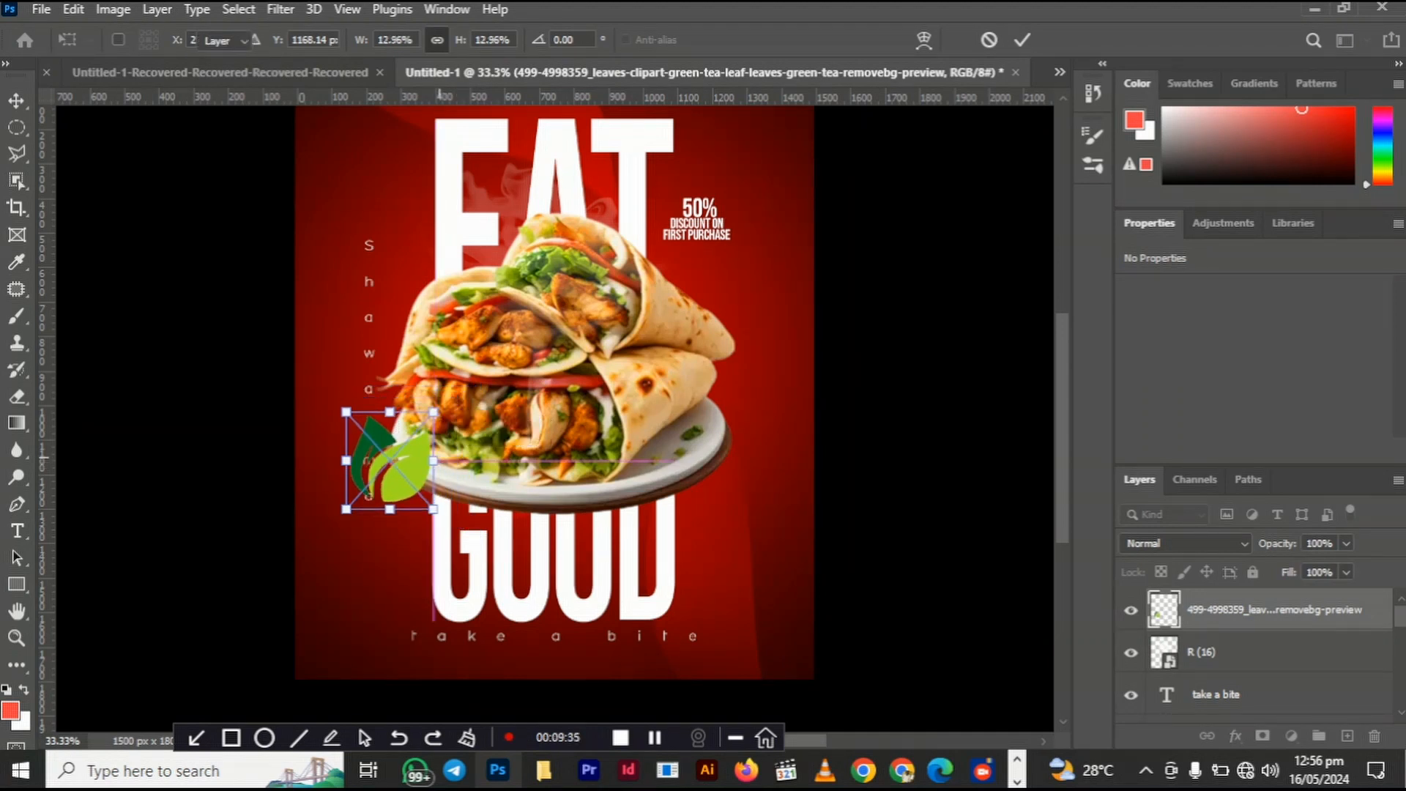
{"action": "key", "text": "Return"}
Step: Add a Gradient Overlay to the leaf layer and change the gradient's dark red stop at 0% to medium green
{"action": "left_click", "coordinate": [1236, 735]}
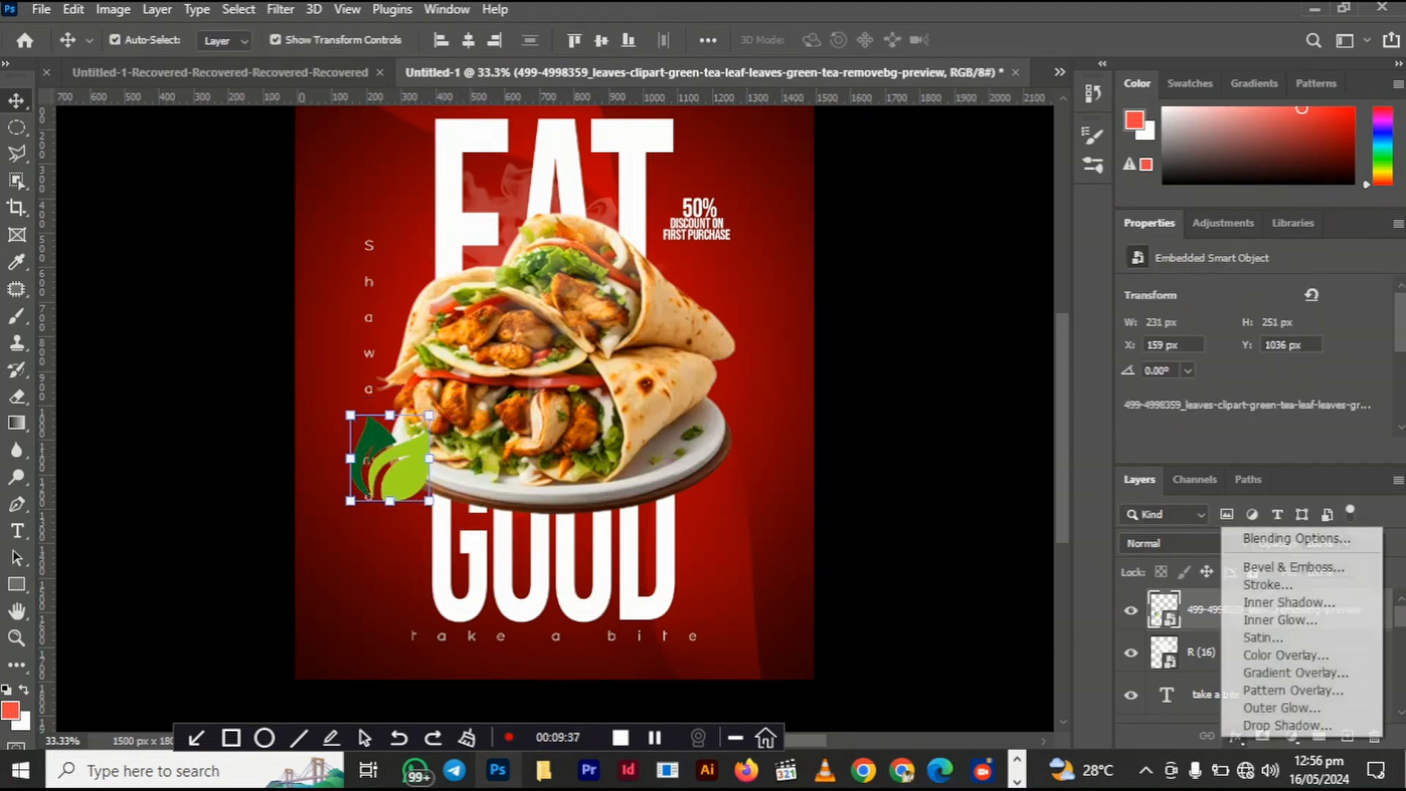
{"action": "left_click", "coordinate": [1296, 672]}
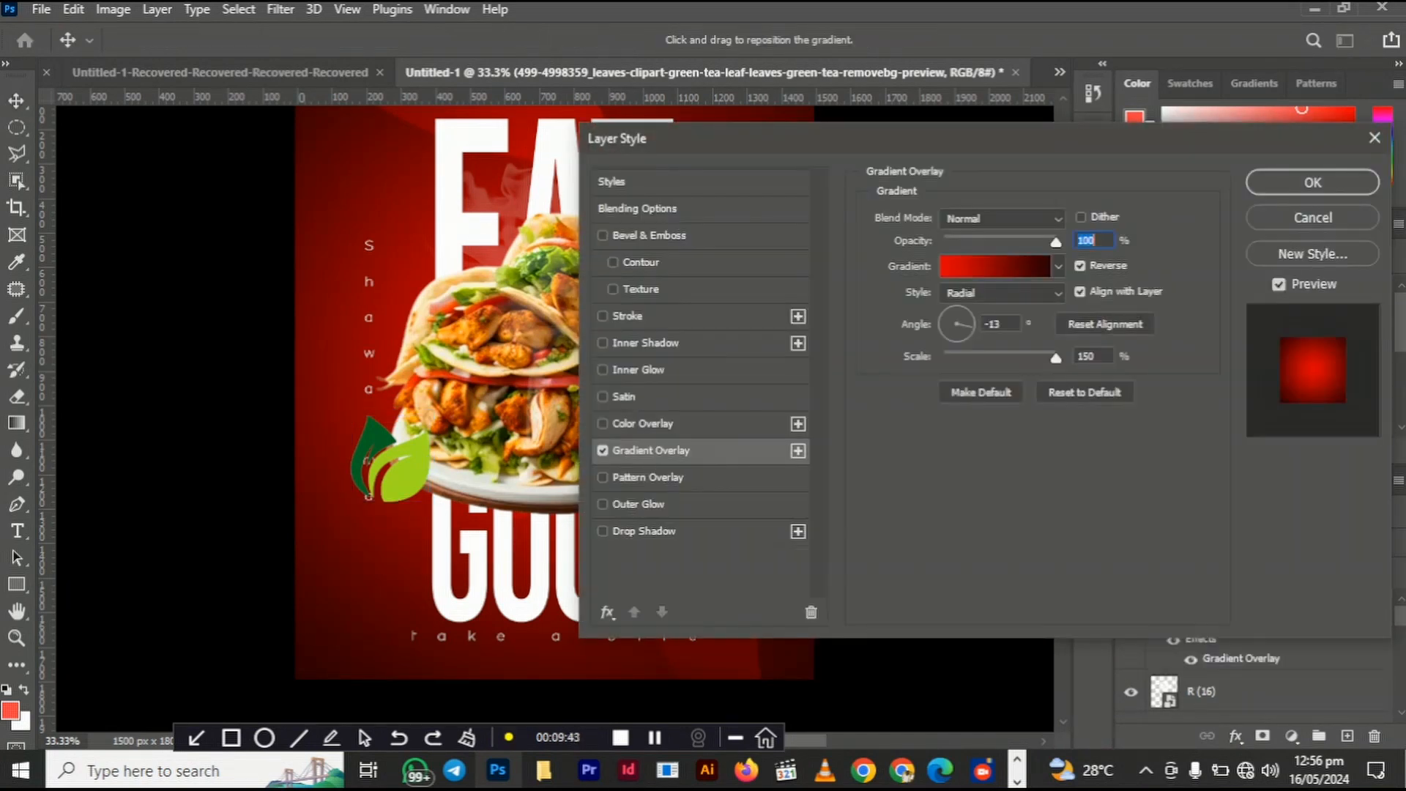
{"action": "left_click", "coordinate": [995, 266]}
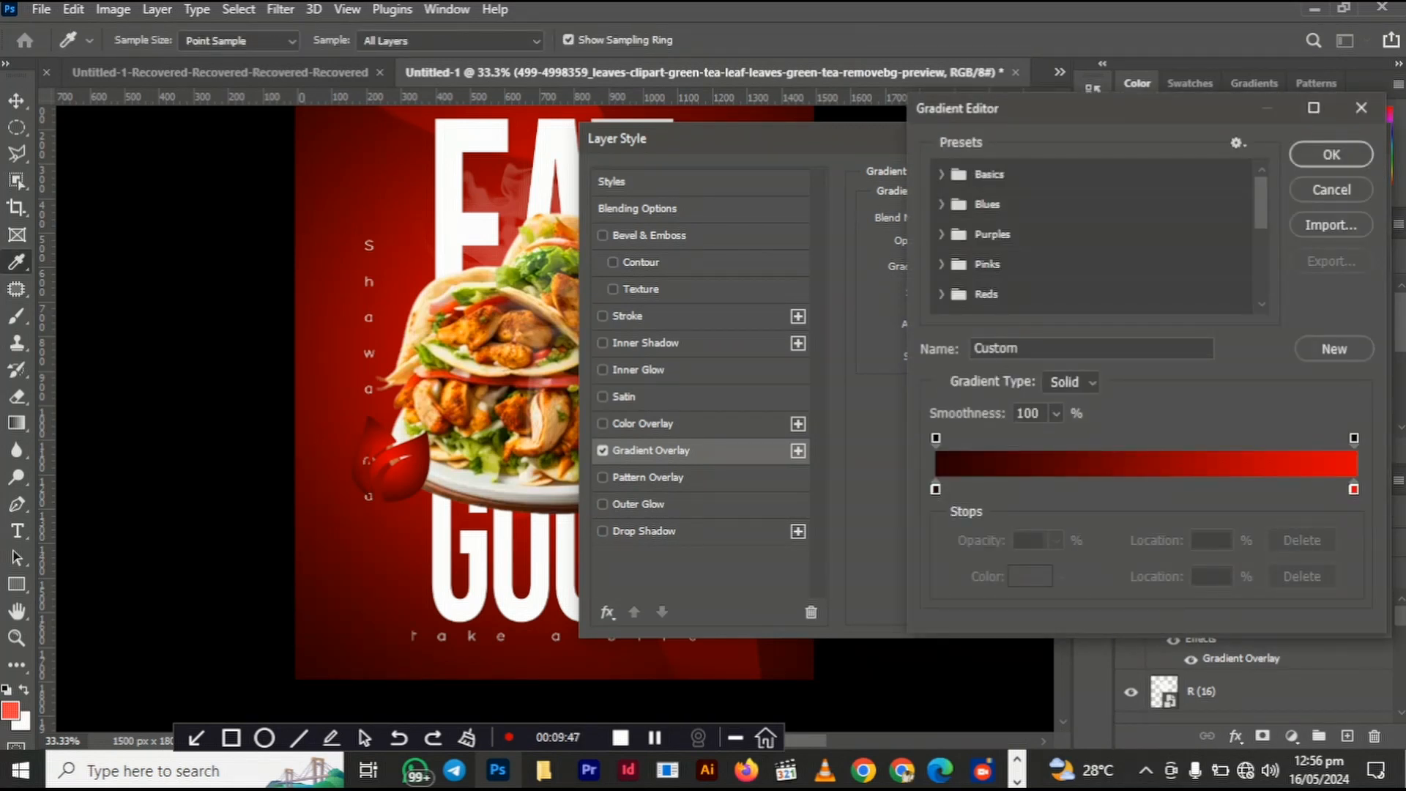
{"action": "double_click", "coordinate": [935, 490]}
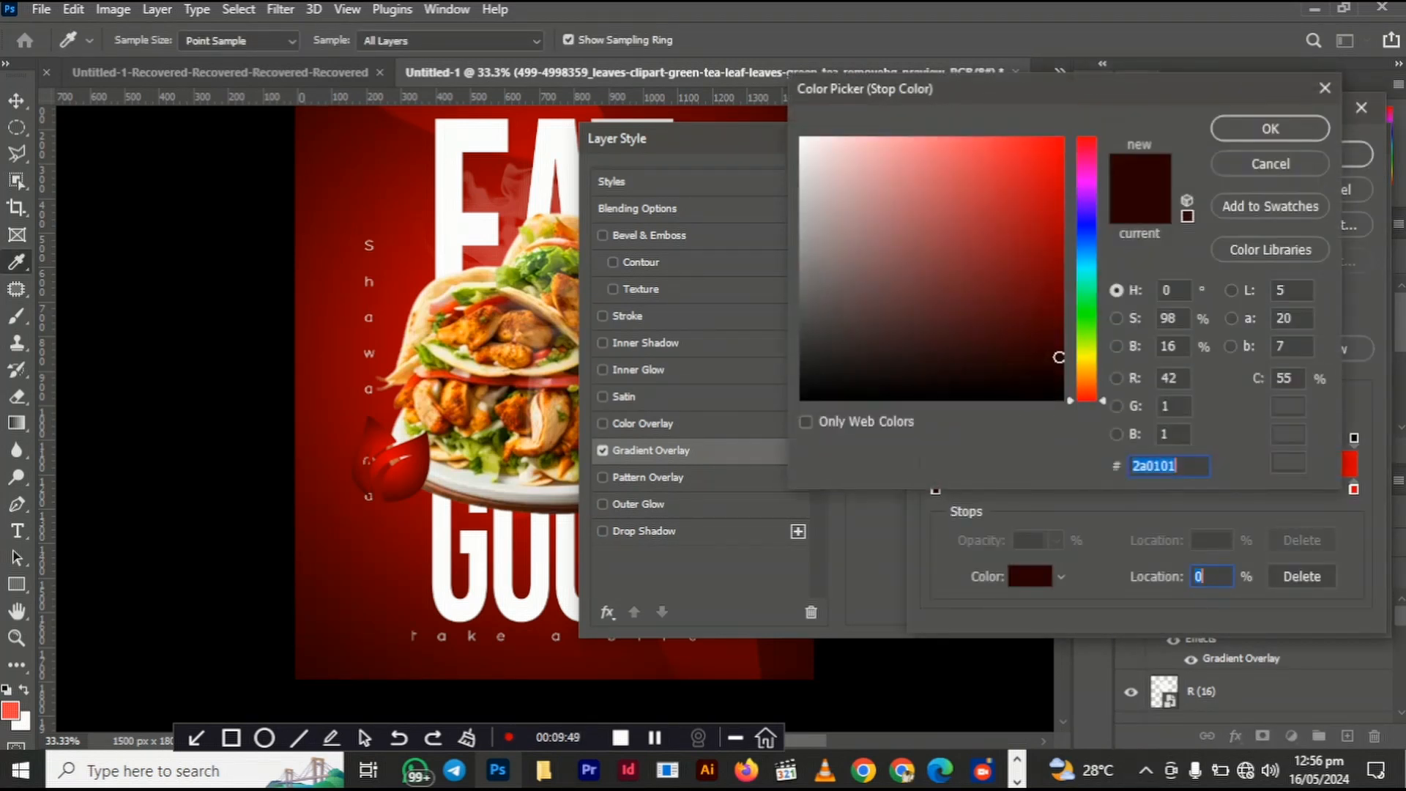
{"action": "left_click", "coordinate": [1087, 317]}
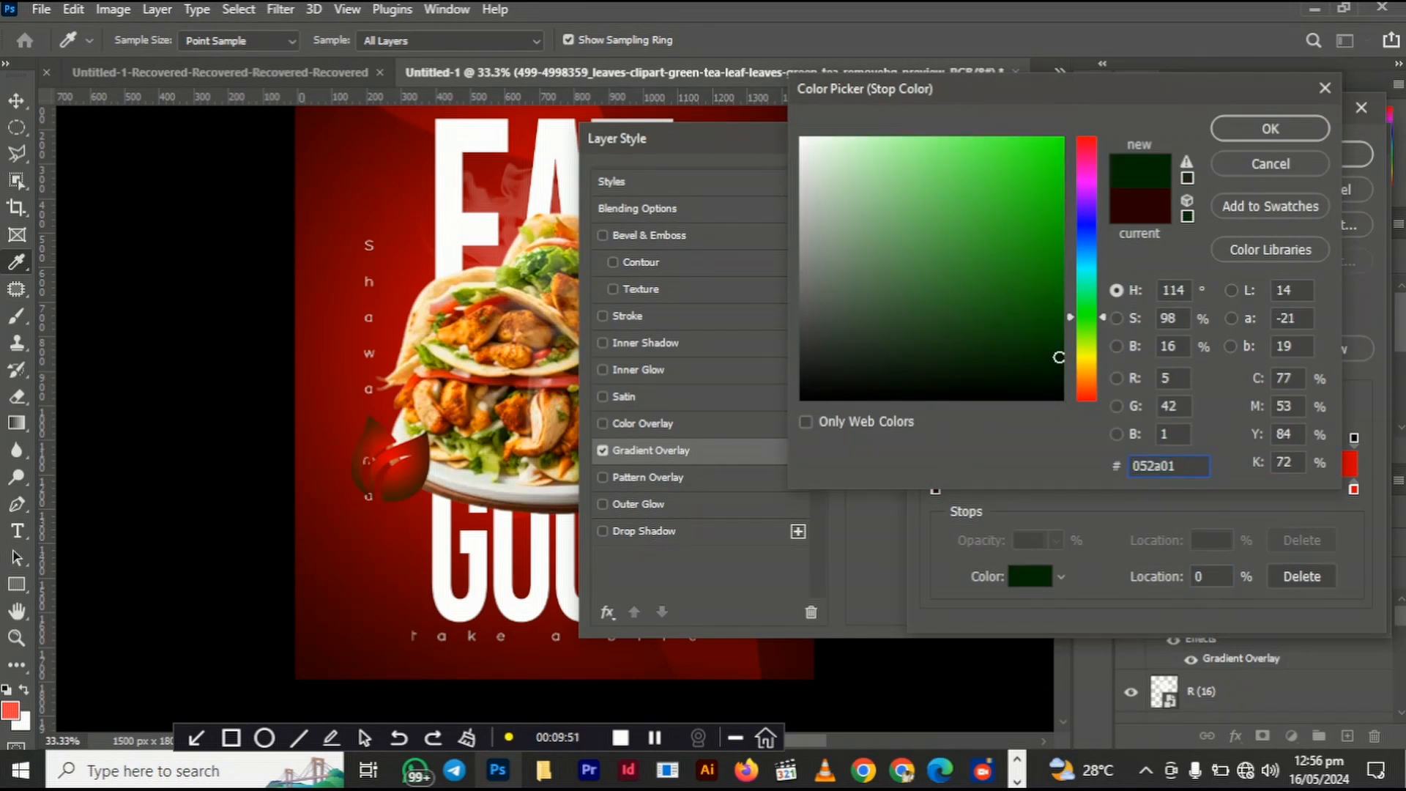
{"action": "left_click", "coordinate": [1059, 247]}
{"action": "left_click", "coordinate": [1270, 129]}
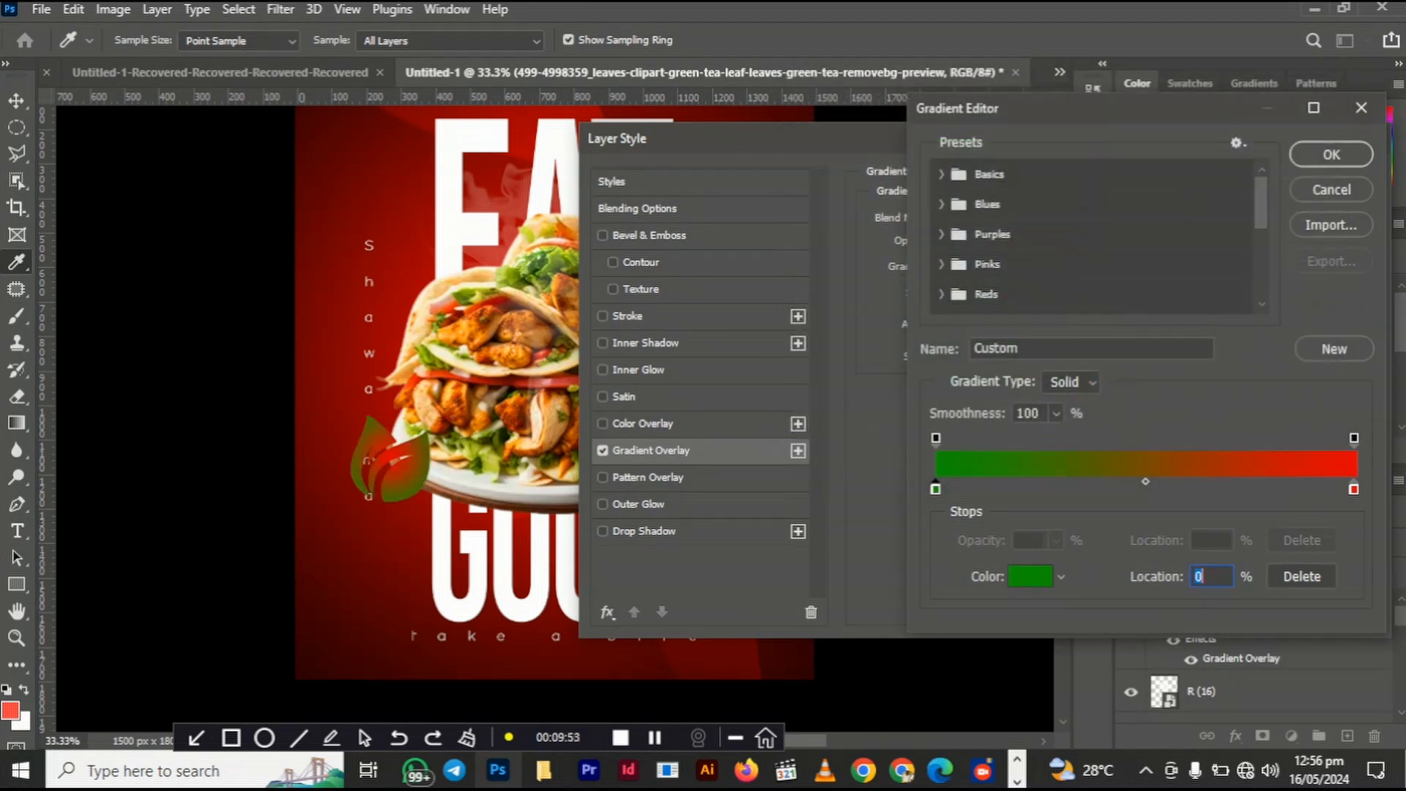
Step: Change the leaf gradient's red stop at 100% to bright green and apply the overlay
{"action": "left_click", "coordinate": [1353, 489]}
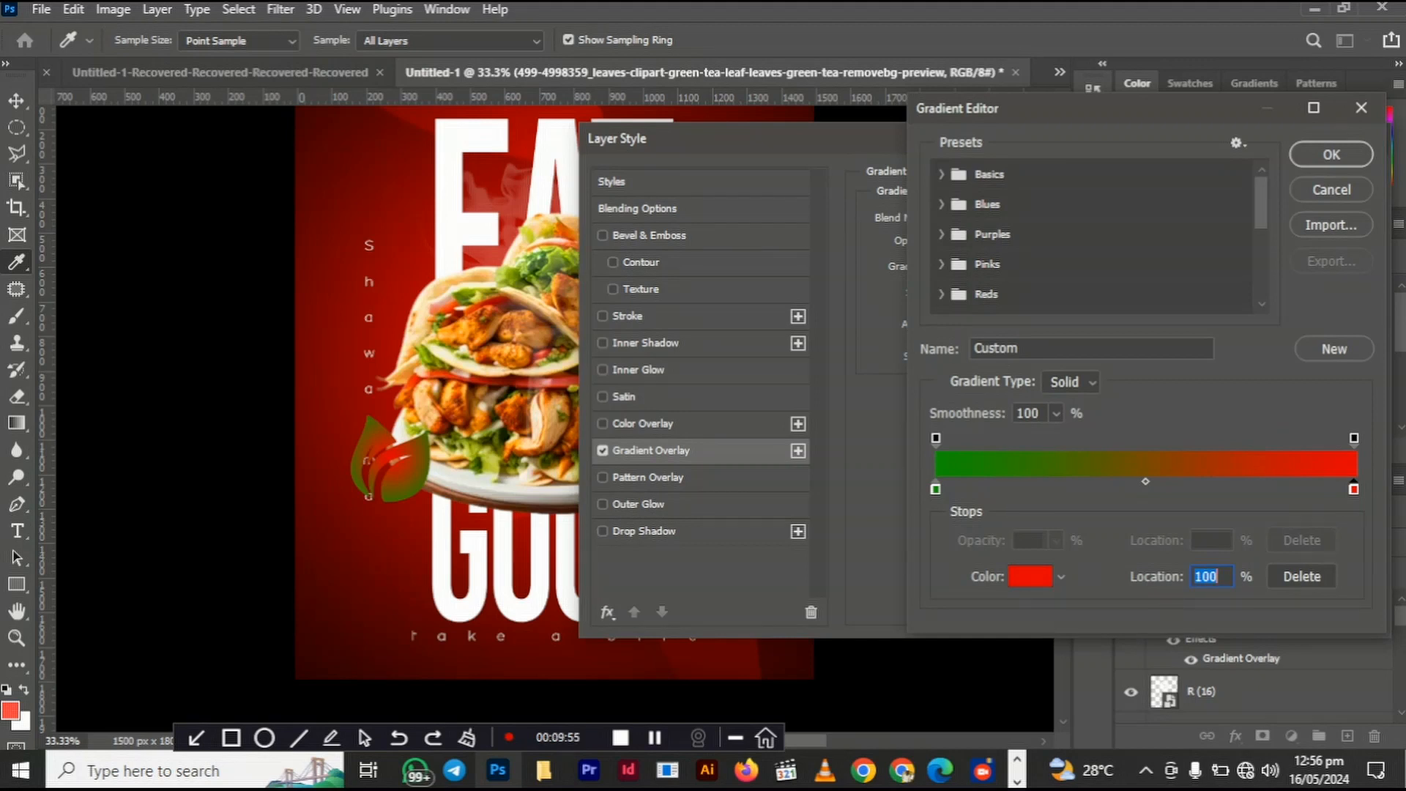
{"action": "left_click", "coordinate": [1030, 576]}
{"action": "type", "text": "42ff00"}
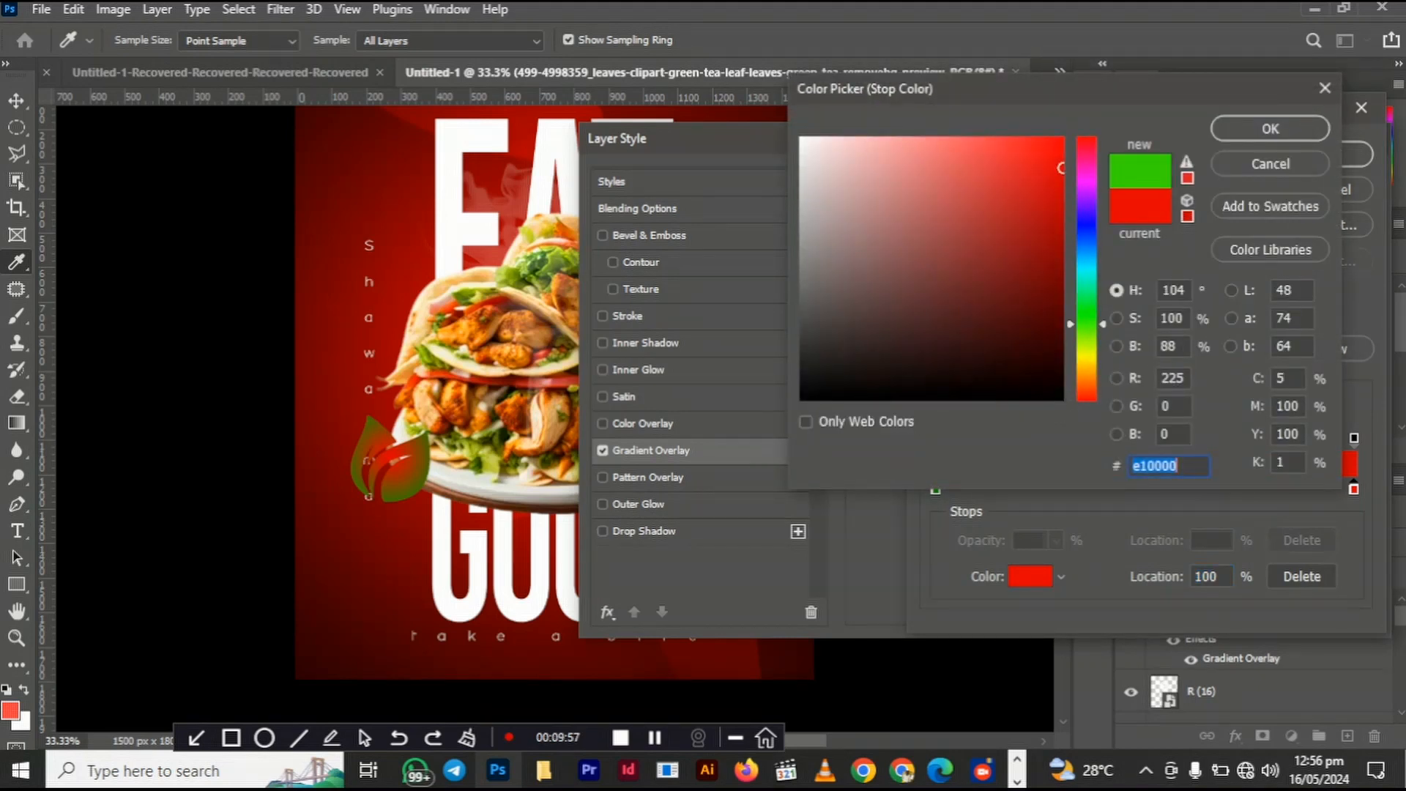
{"action": "key", "text": "Return"}
{"action": "key", "text": "Return"}
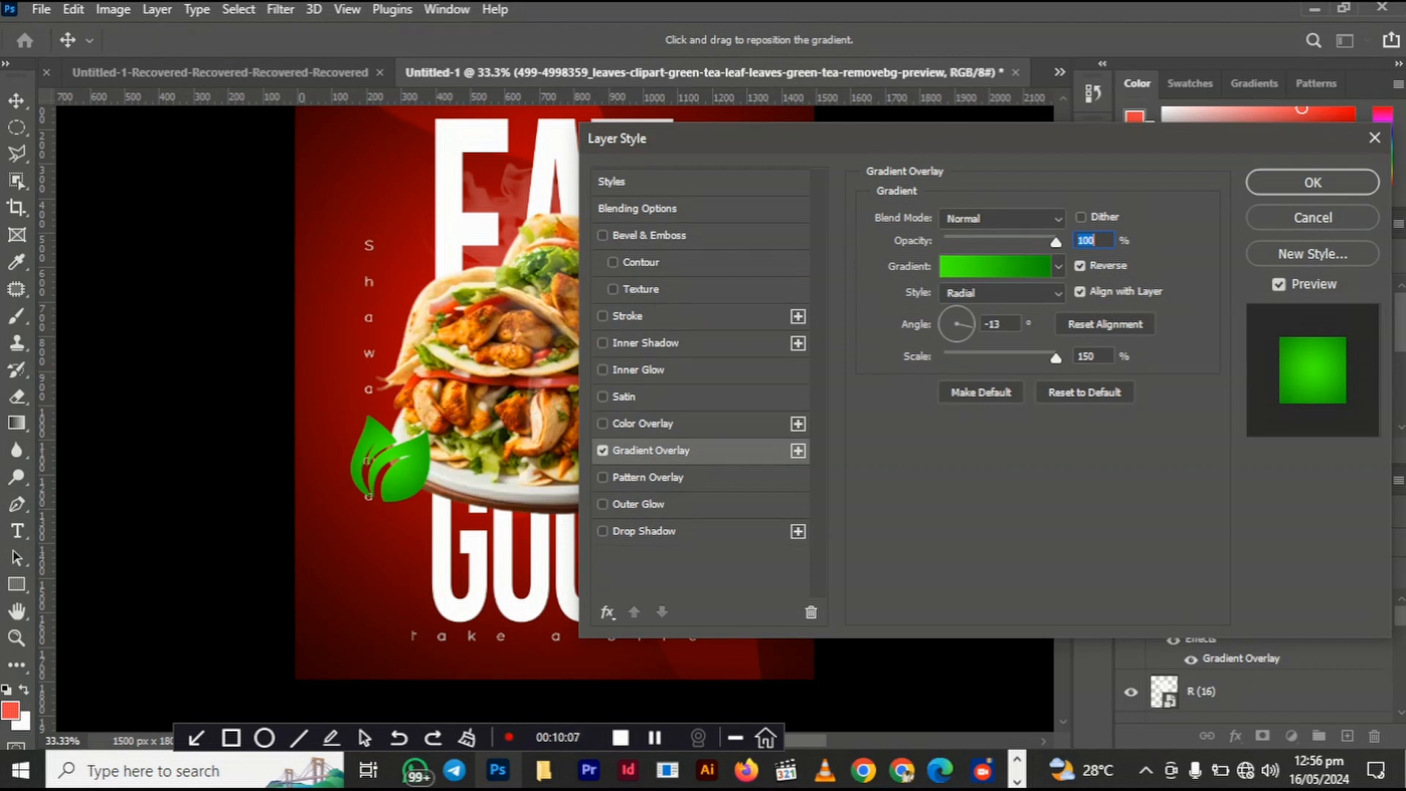
{"action": "key", "text": "Return"}
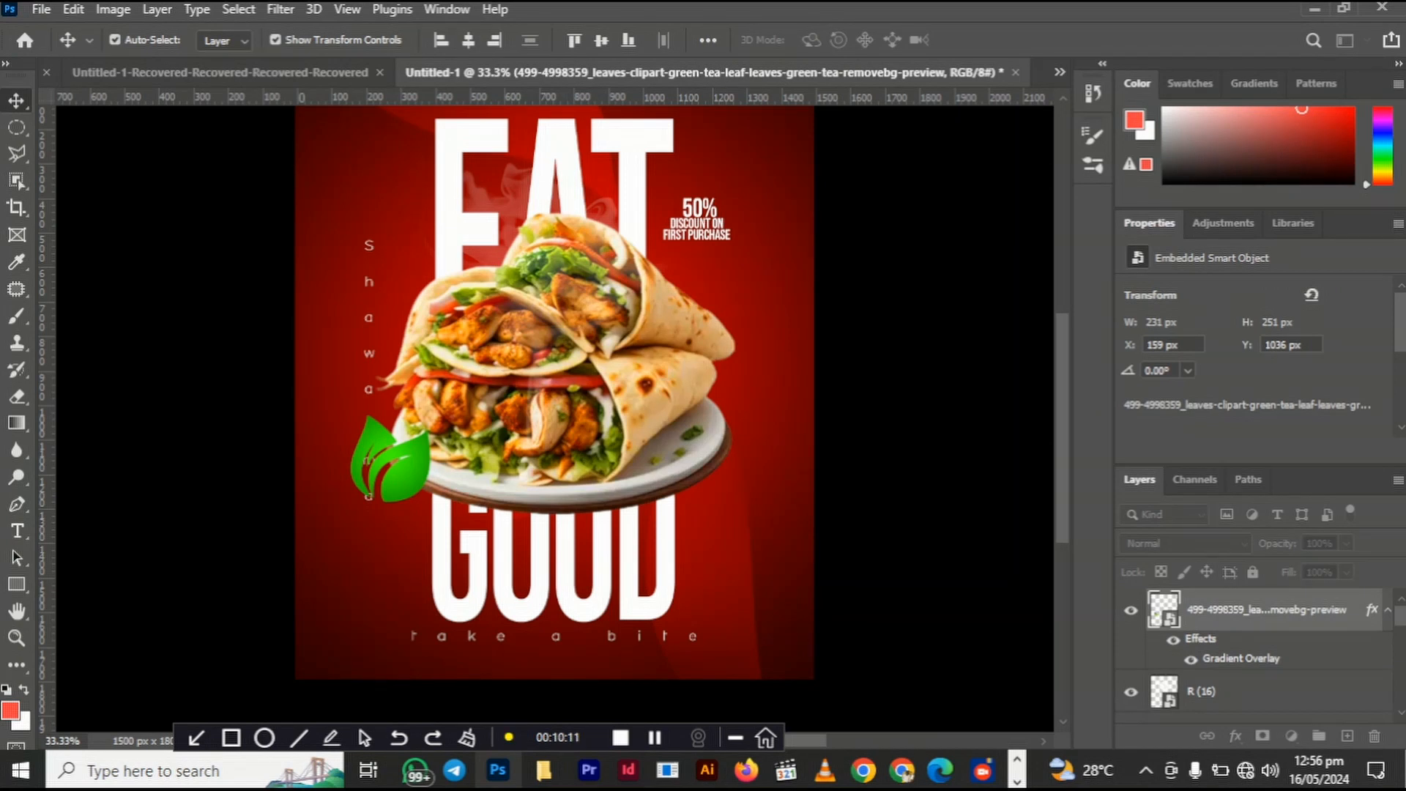
Step: Shrink the leaf slightly to about 214 by 232 px beside the plate
{"action": "key", "text": "ctrl+t"}
{"action": "left_click_drag", "start_coordinate": [351, 415], "coordinate": [353, 459]}
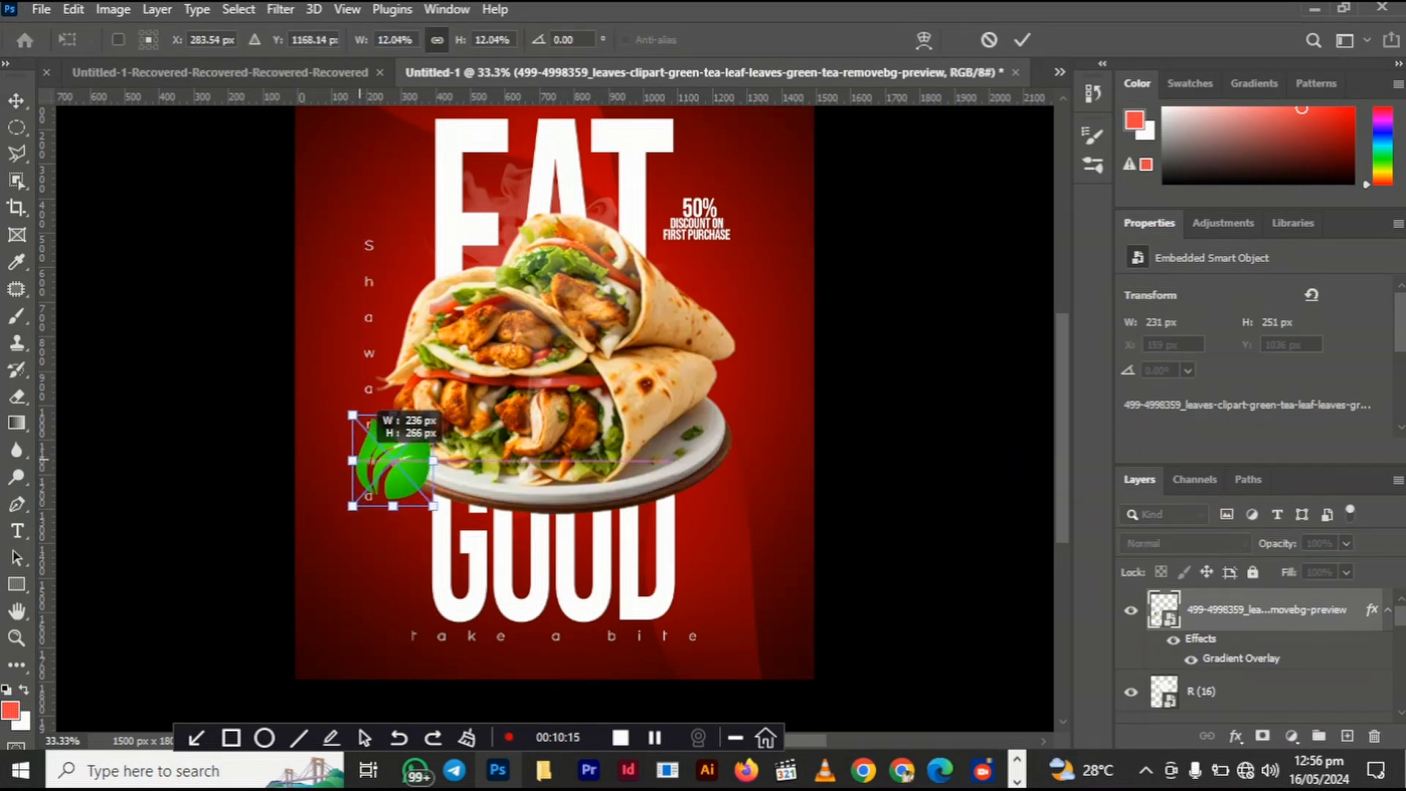
{"action": "key", "text": "Return"}
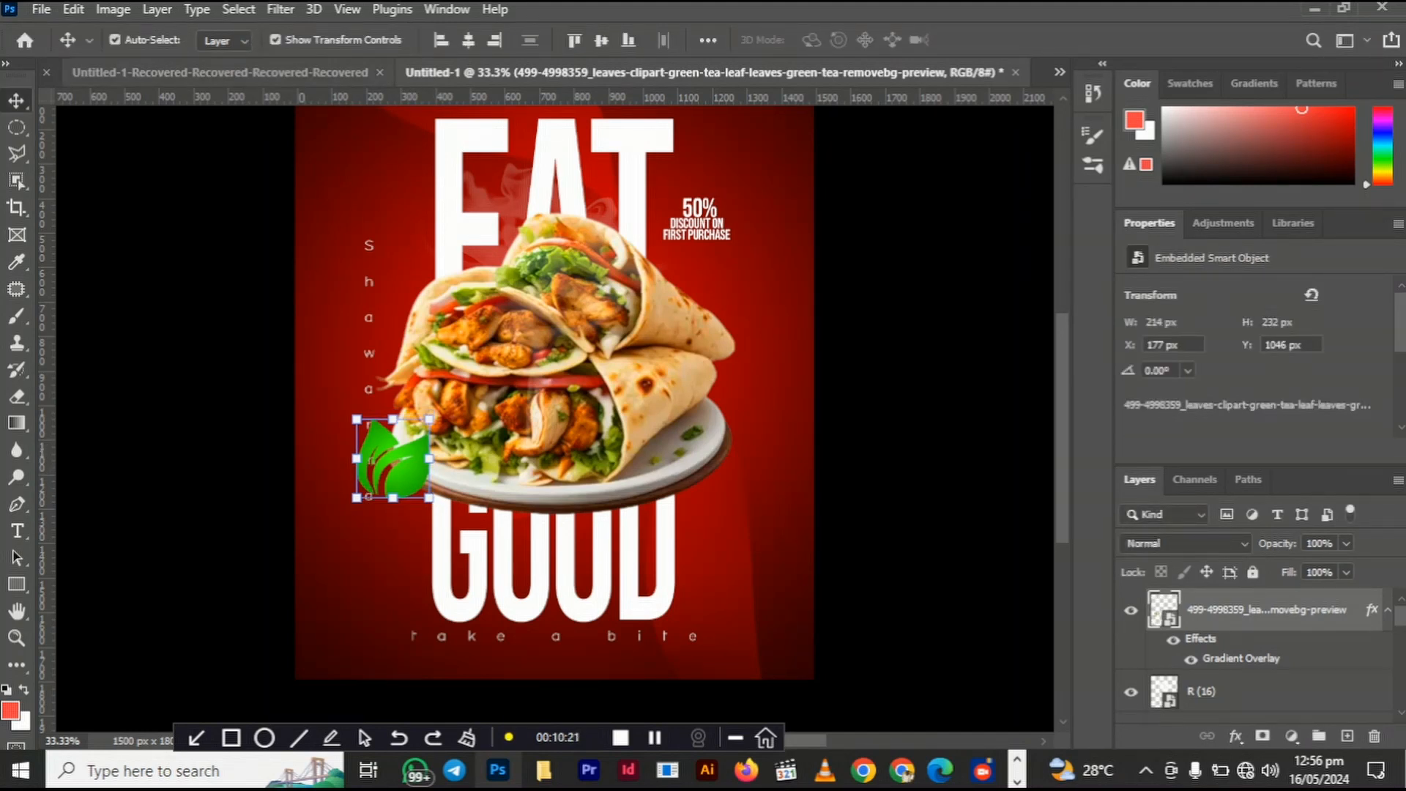
Step: Apply a Motion Blur filter to the leaf at angle 0° with a distance of 18 pixels
{"action": "left_click", "coordinate": [280, 9]}
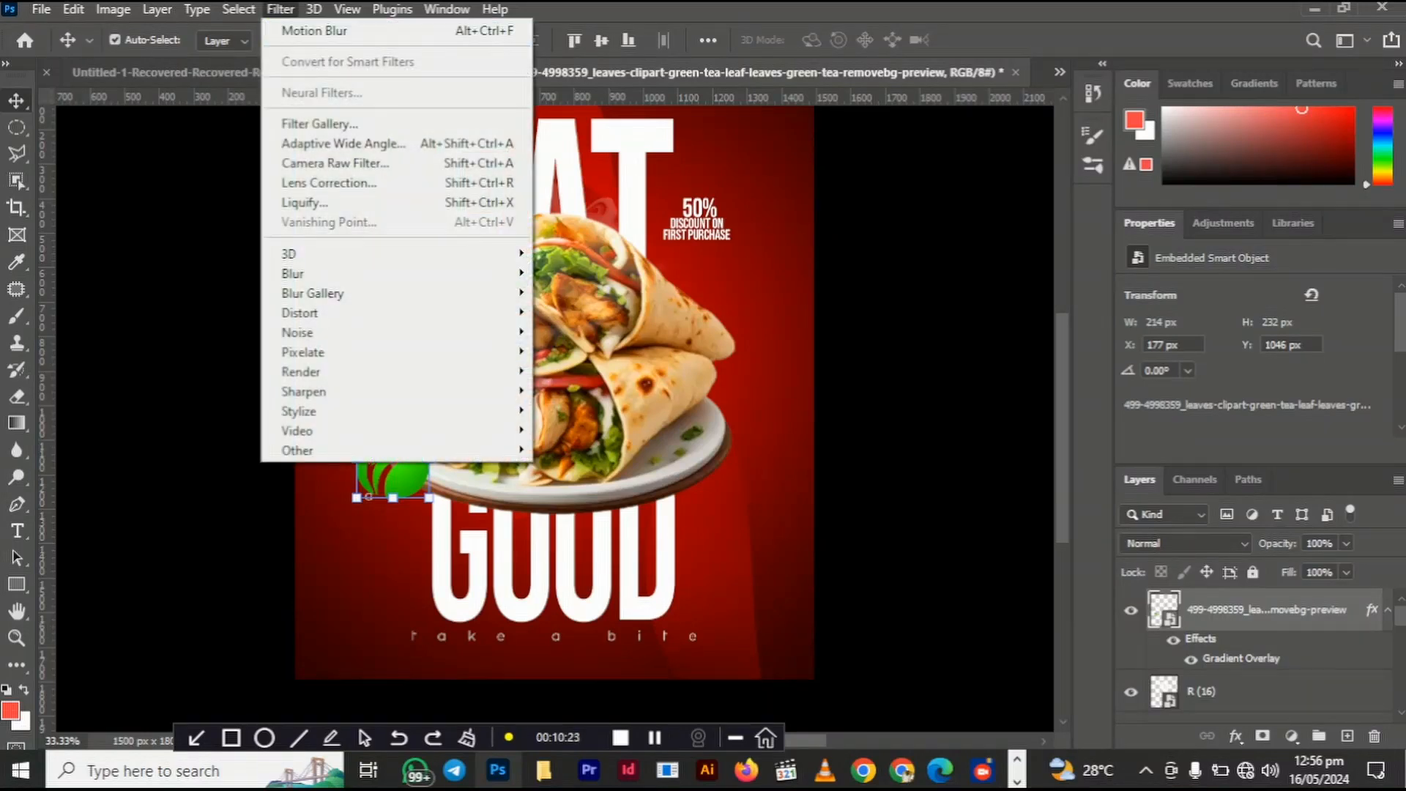
{"action": "mouse_move", "coordinate": [293, 273]}
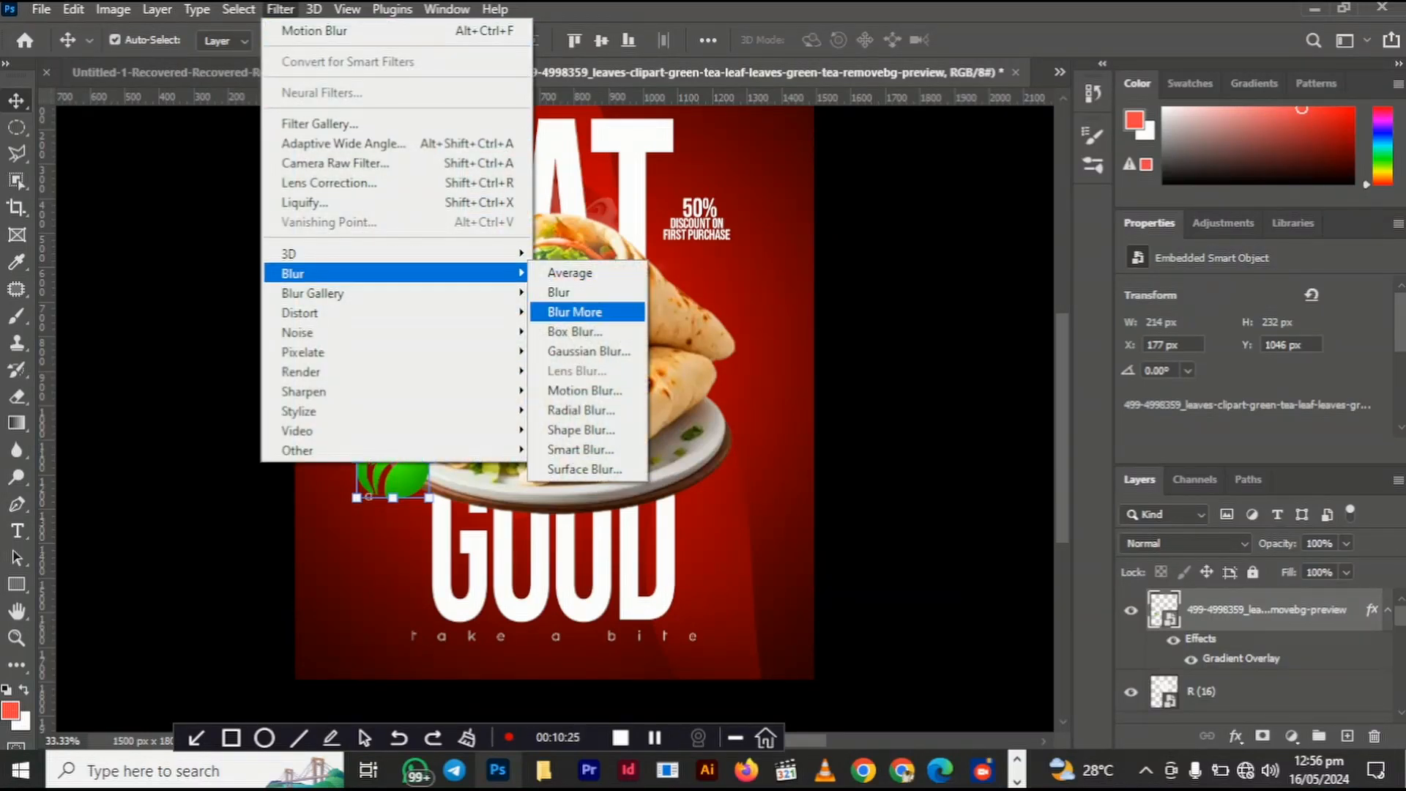
{"action": "left_click", "coordinate": [584, 390]}
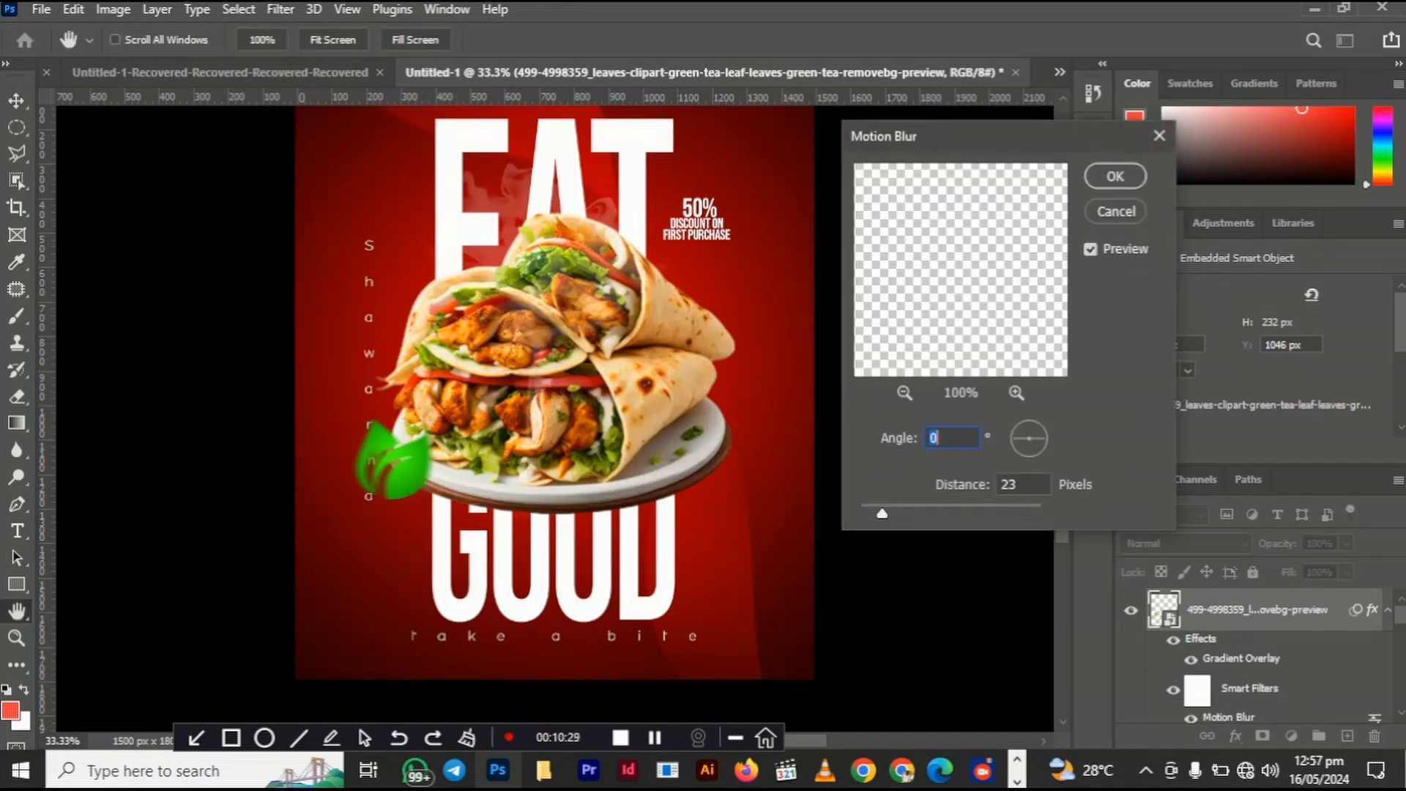
{"action": "left_click_drag", "start_coordinate": [881, 514], "coordinate": [874, 514]}
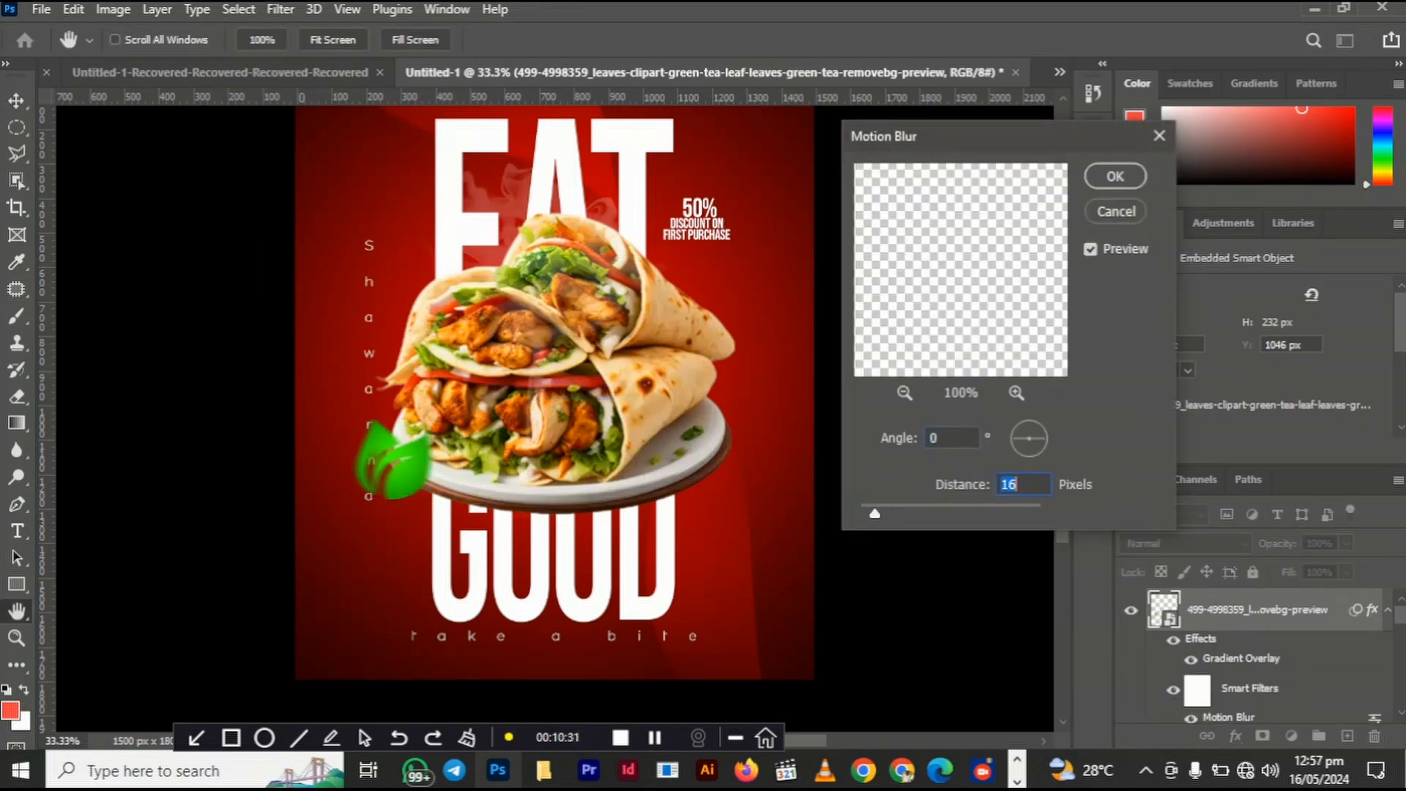
{"action": "key", "text": "Up"}
{"action": "key", "text": "Up"}
{"action": "key", "text": "Return"}
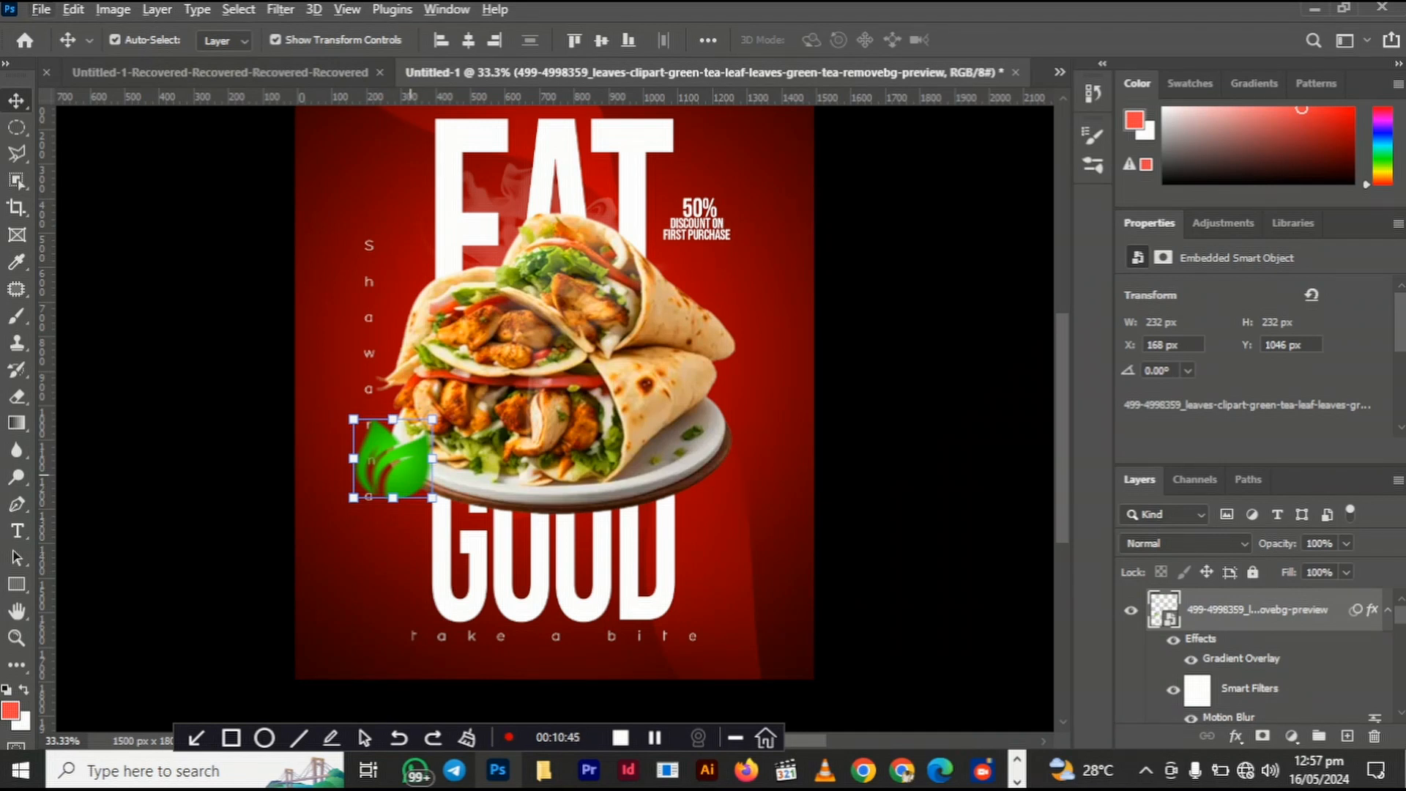
Step: Duplicate the blurred leaf layer and move the copy to the shawarma's upper right, just below the discount text
{"action": "key", "text": "ctrl"}
{"action": "key", "text": "ctrl+j"}
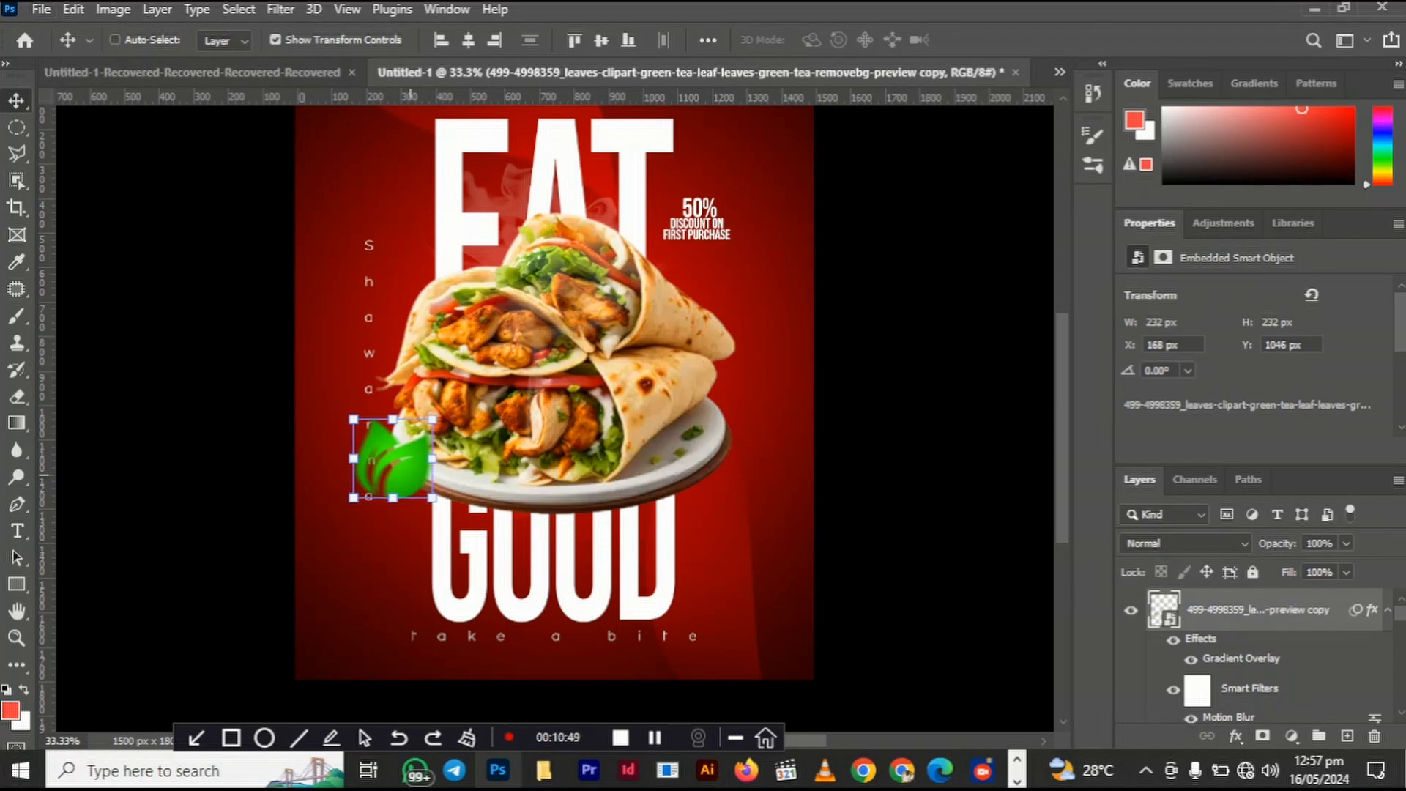
{"action": "left_click_drag", "start_coordinate": [414, 421], "coordinate": [702, 257]}
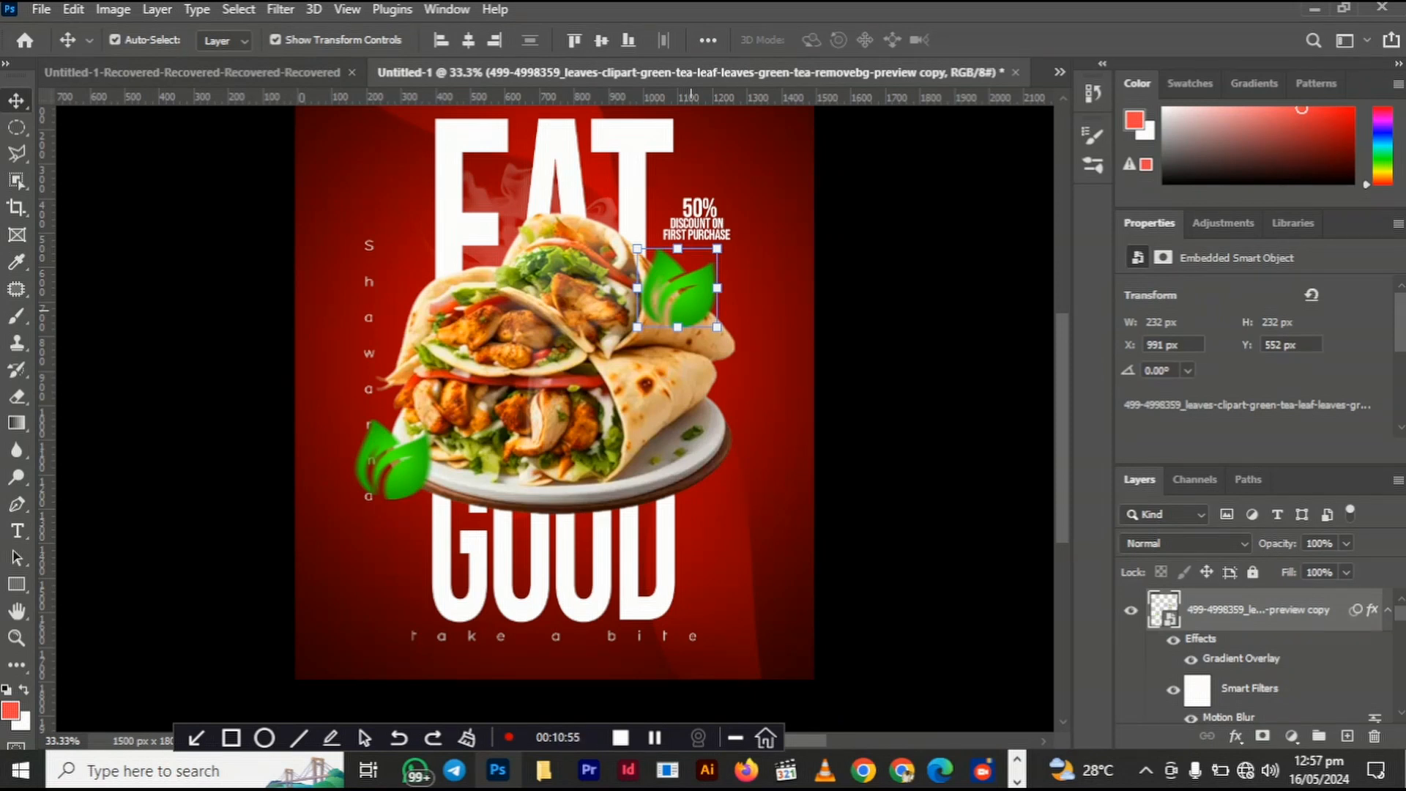
Step: Add a smaller leaf copy, about 168 by 163 px, at the plate's lower right, and duplicate it over the lower part of the E in EAT
{"action": "key", "text": "alt"}
{"action": "left_click_drag", "start_coordinate": [677, 288], "coordinate": [673, 490]}
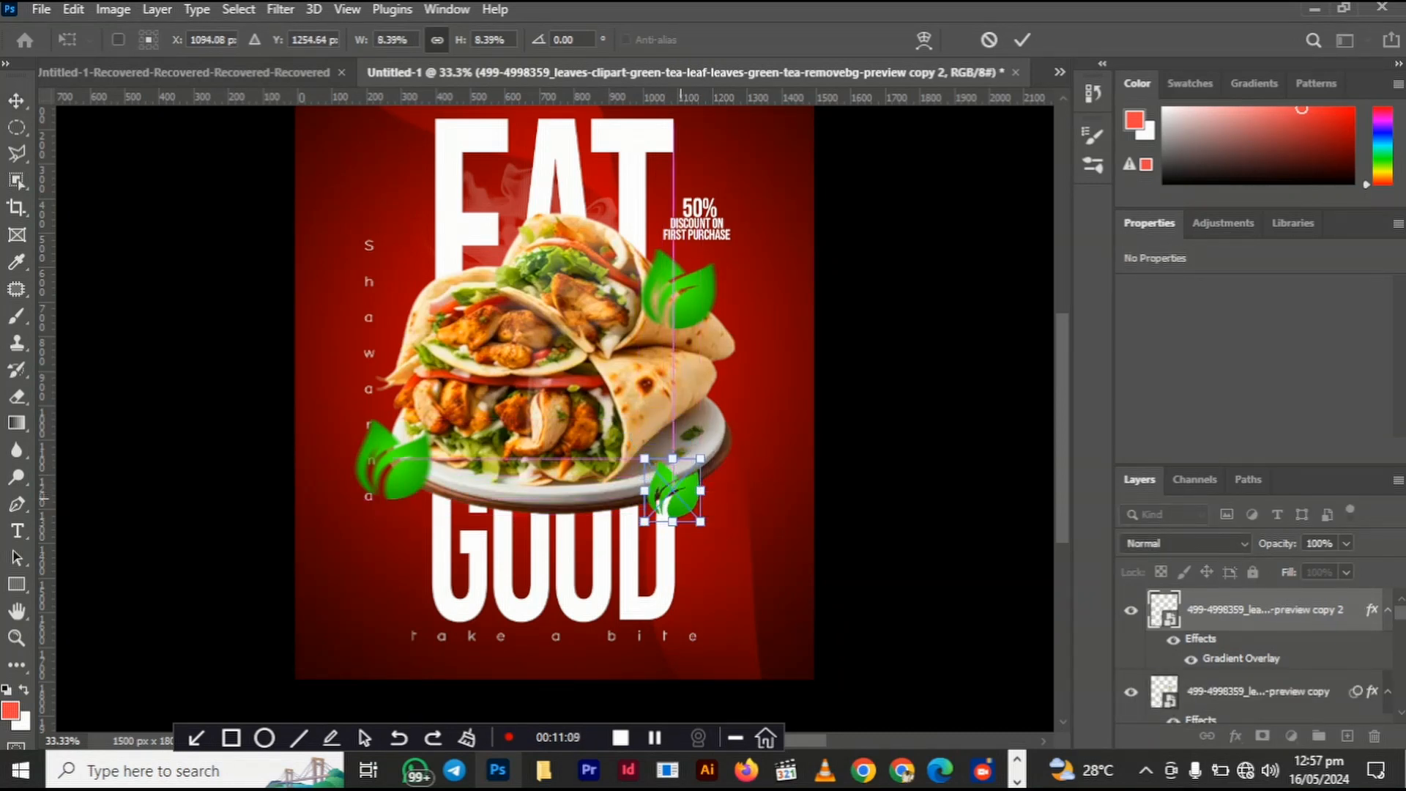
{"action": "key", "text": "Return"}
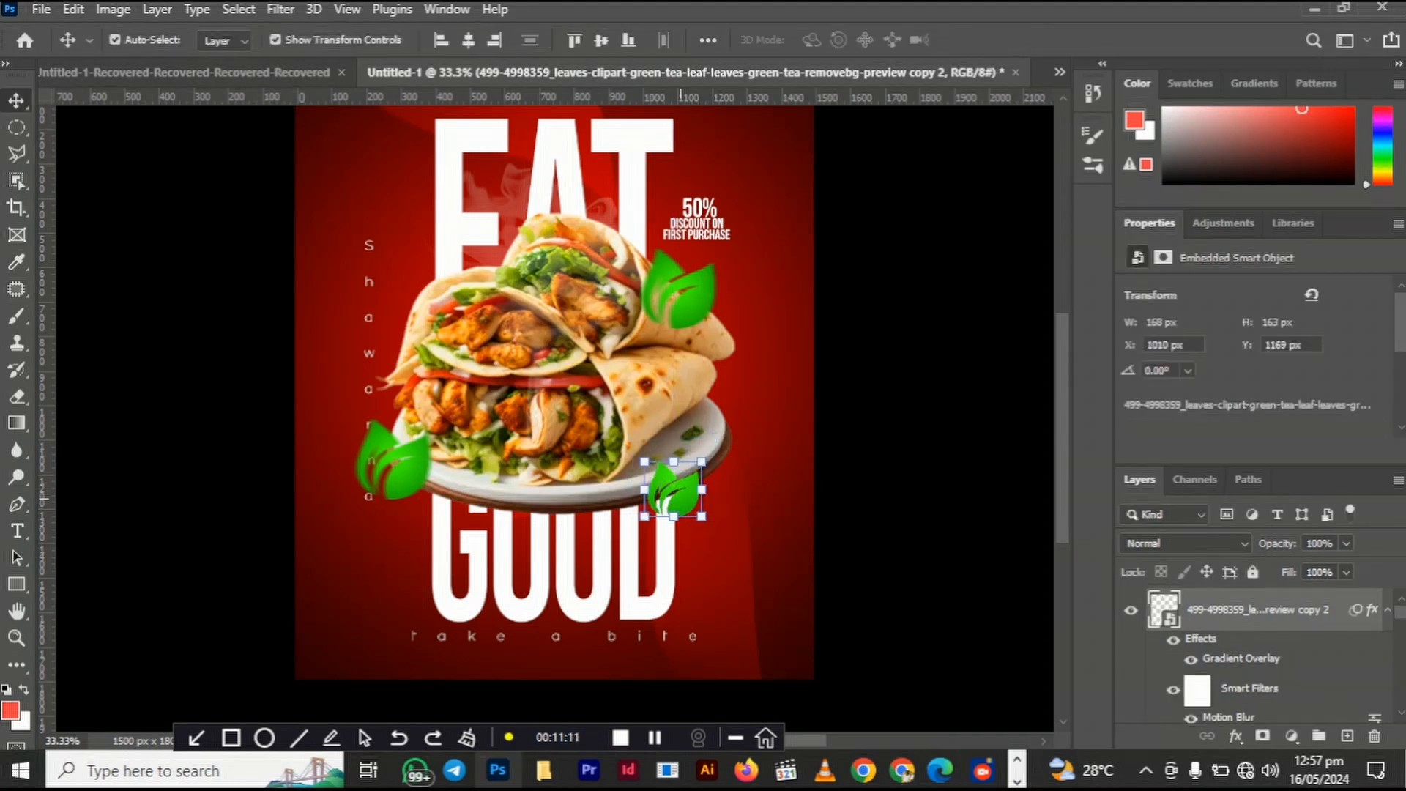
{"action": "left_click_drag", "start_coordinate": [670, 487], "coordinate": [447, 259]}
{"action": "scroll", "coordinate": [555, 418], "scroll_direction": "up", "scroll_amount": 3}
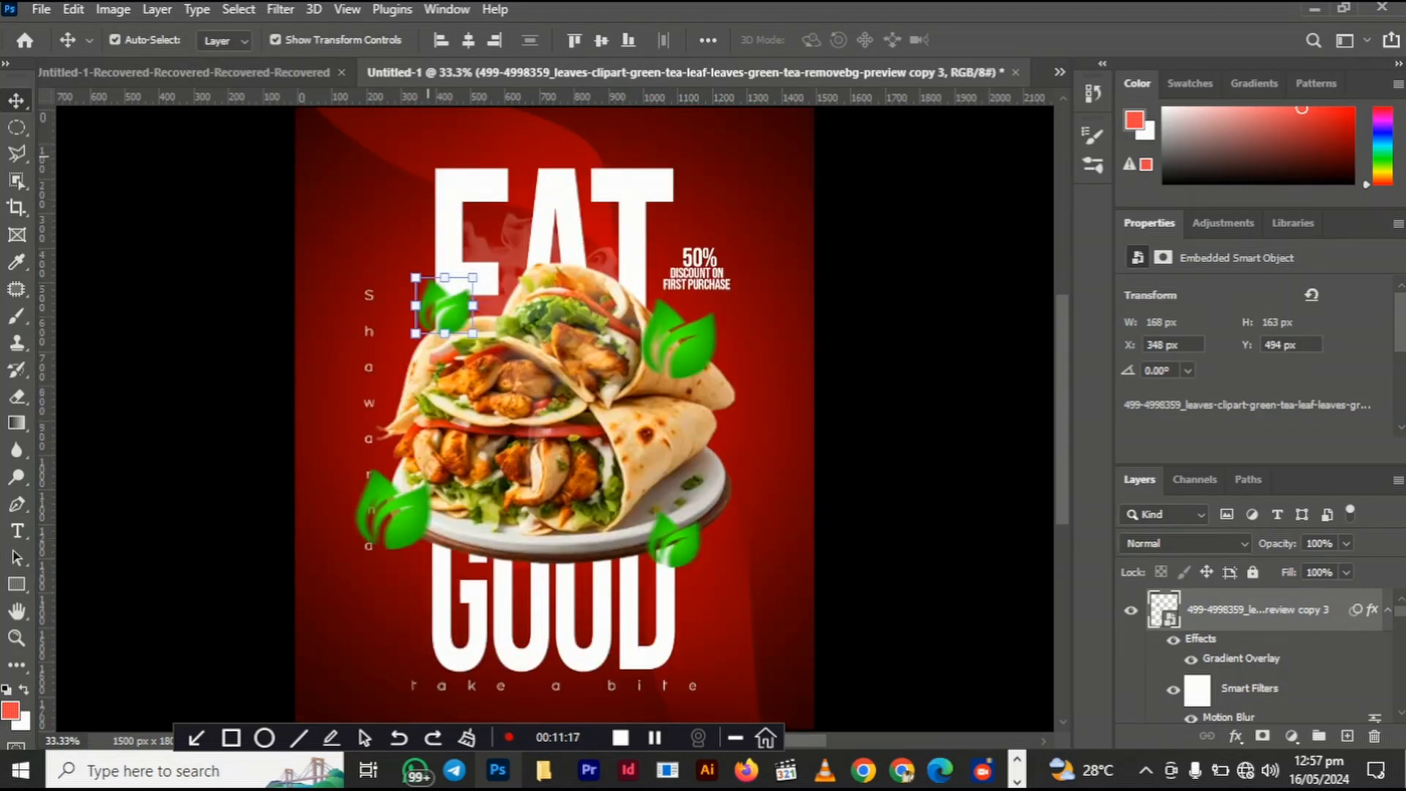
{"action": "scroll", "coordinate": [555, 406], "scroll_direction": "up", "scroll_amount": 2}
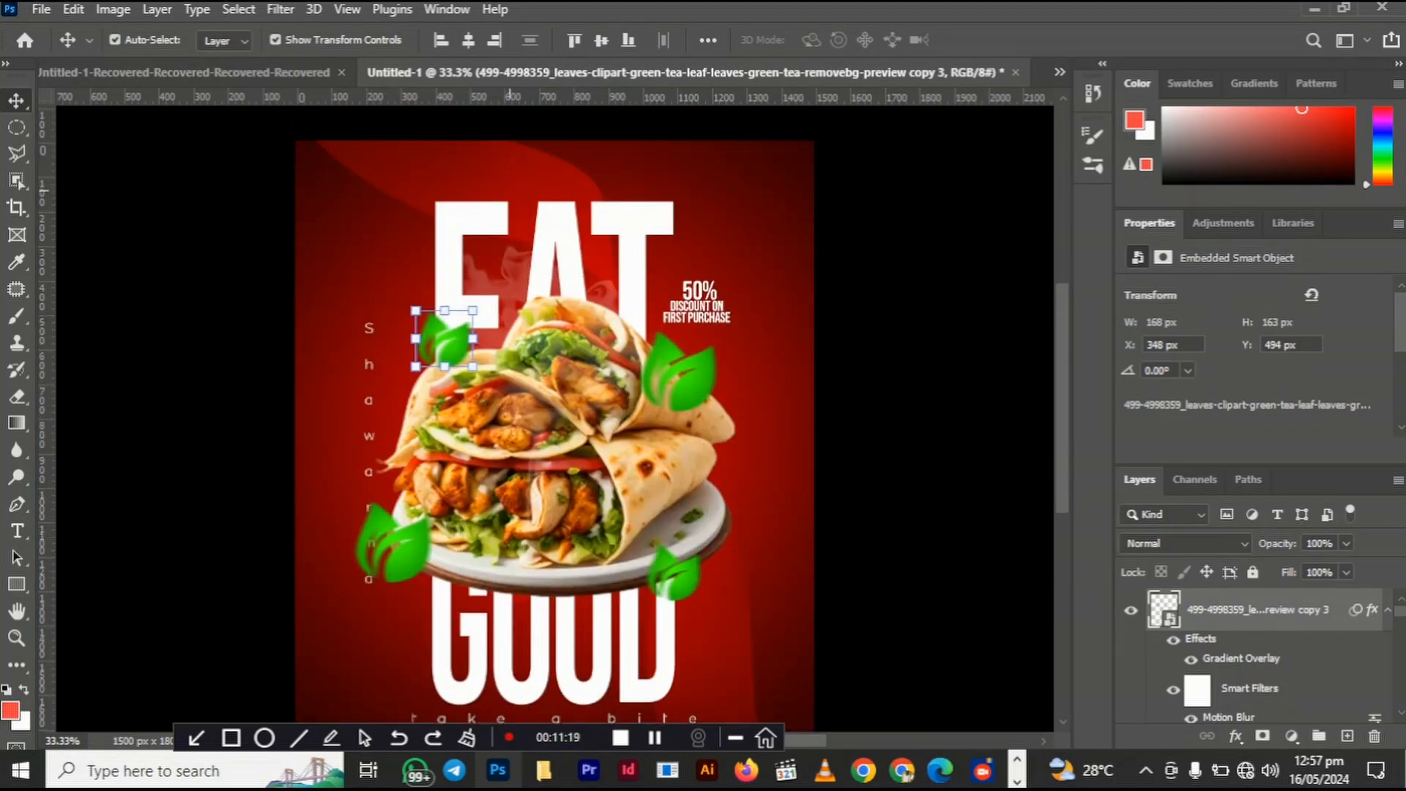
{"action": "left_click", "coordinate": [483, 215]}
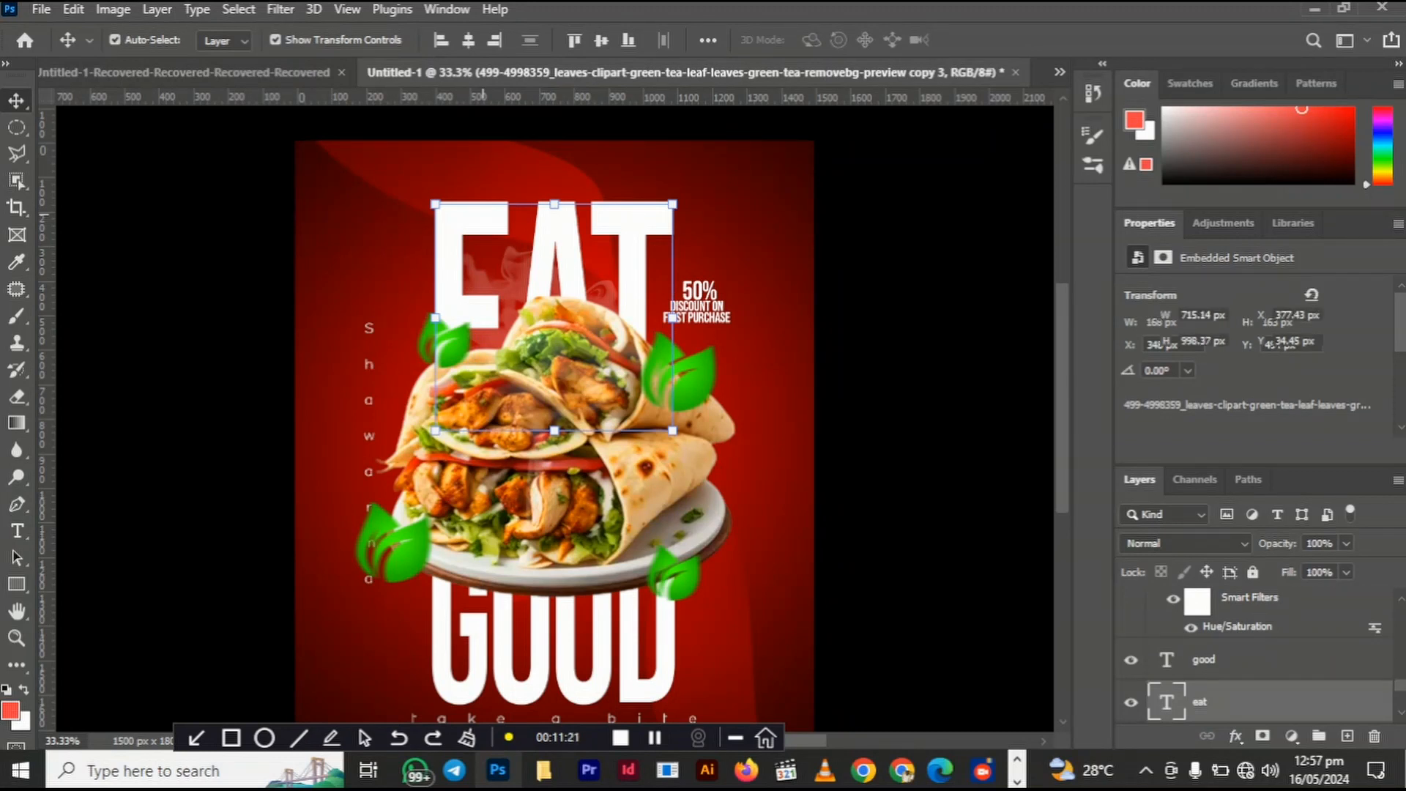
{"action": "left_click", "coordinate": [517, 291]}
{"action": "key", "text": "ctrl+t"}
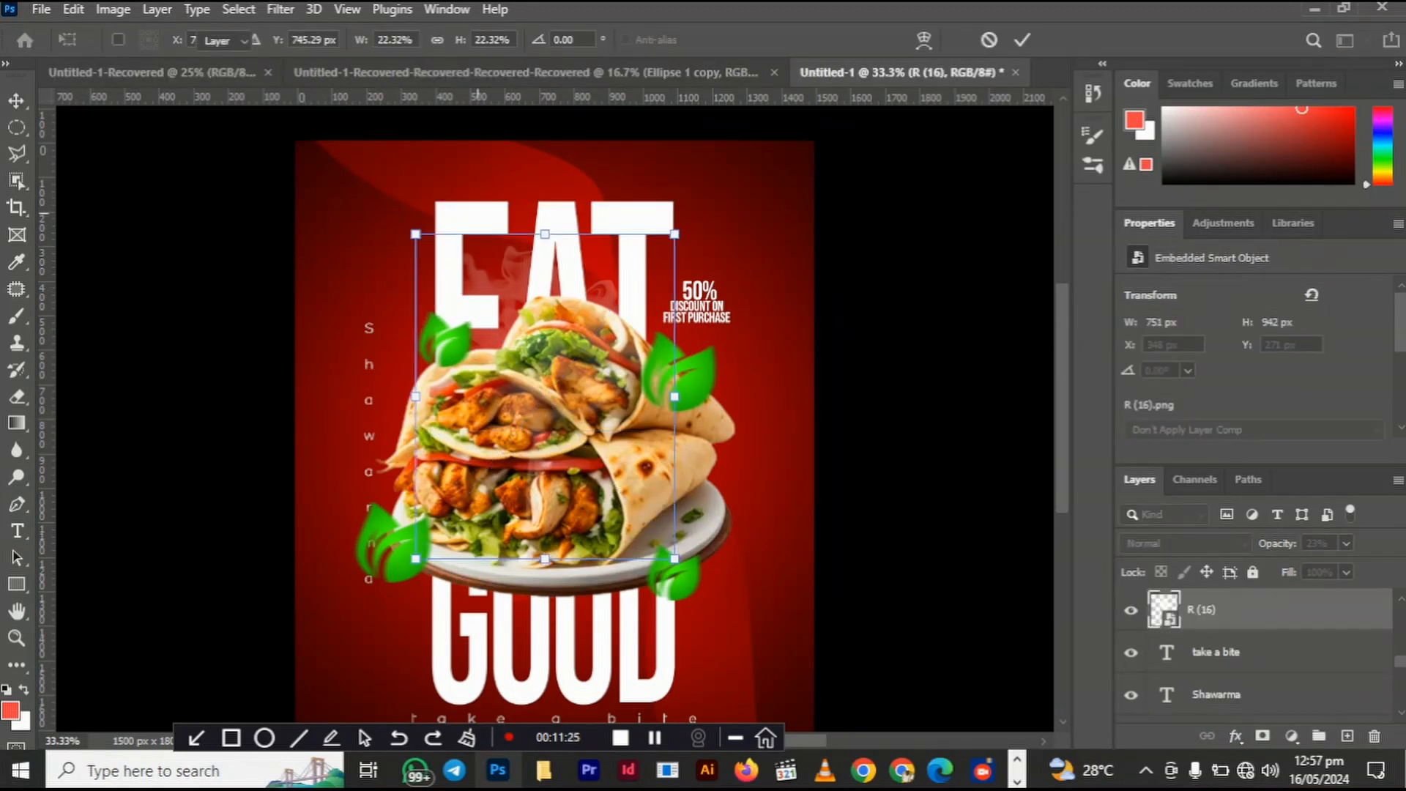
{"action": "key", "text": "Return"}
Step: Scale the EAT and GOOD headline words, the shawarma image and the smoke down together to 90.48%, centred on the poster
{"action": "left_click", "coordinate": [473, 210]}
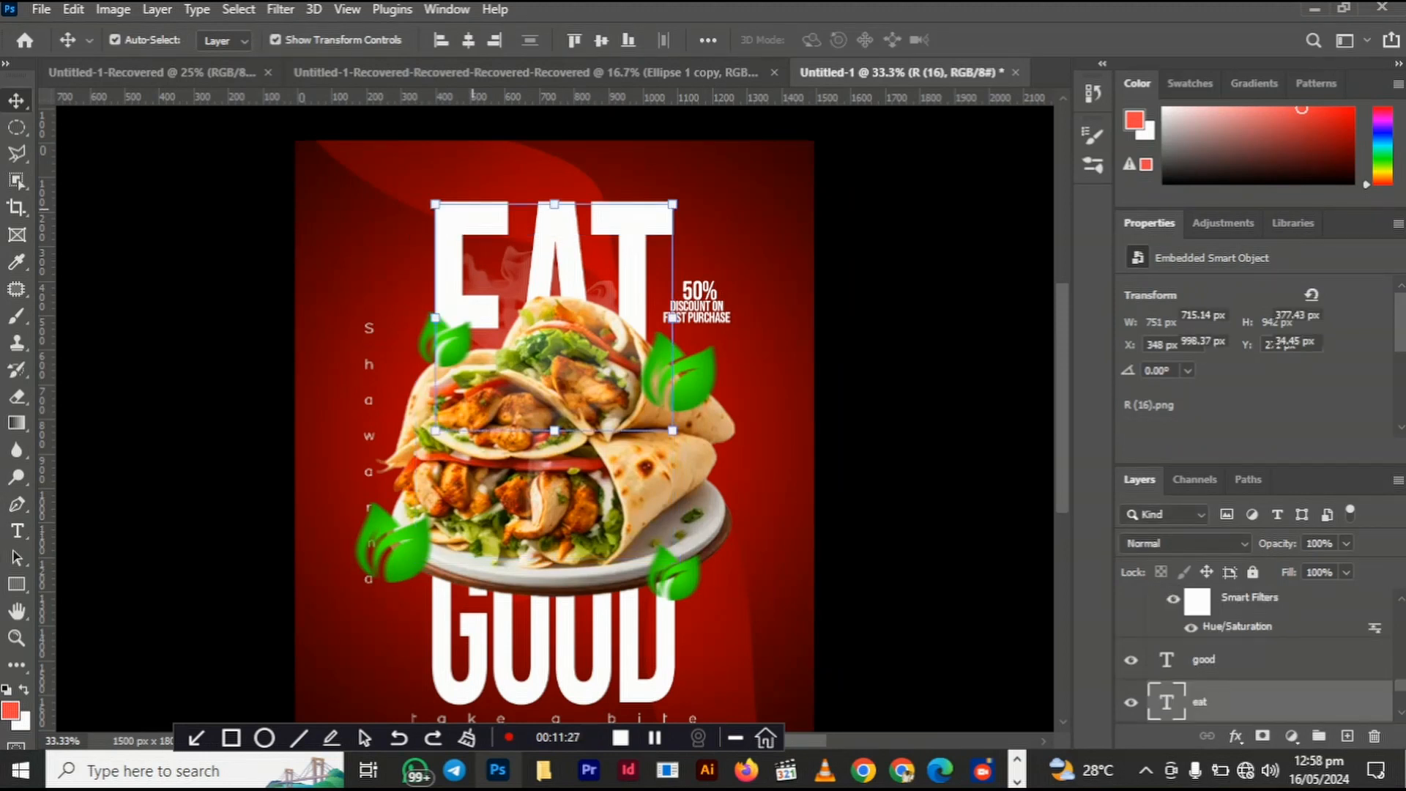
{"action": "left_click", "coordinate": [633, 505], "text": "shift"}
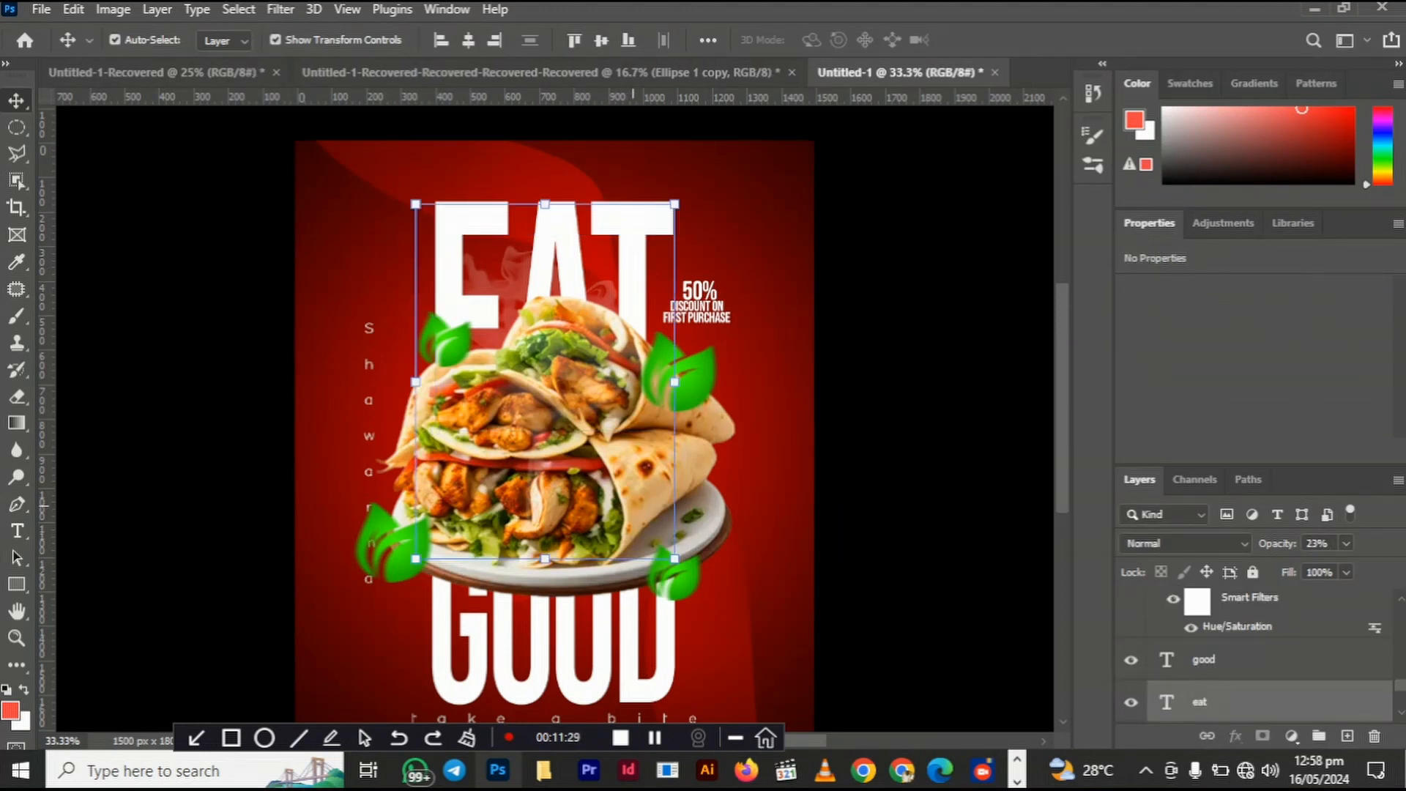
{"action": "left_click", "coordinate": [599, 664], "text": "shift"}
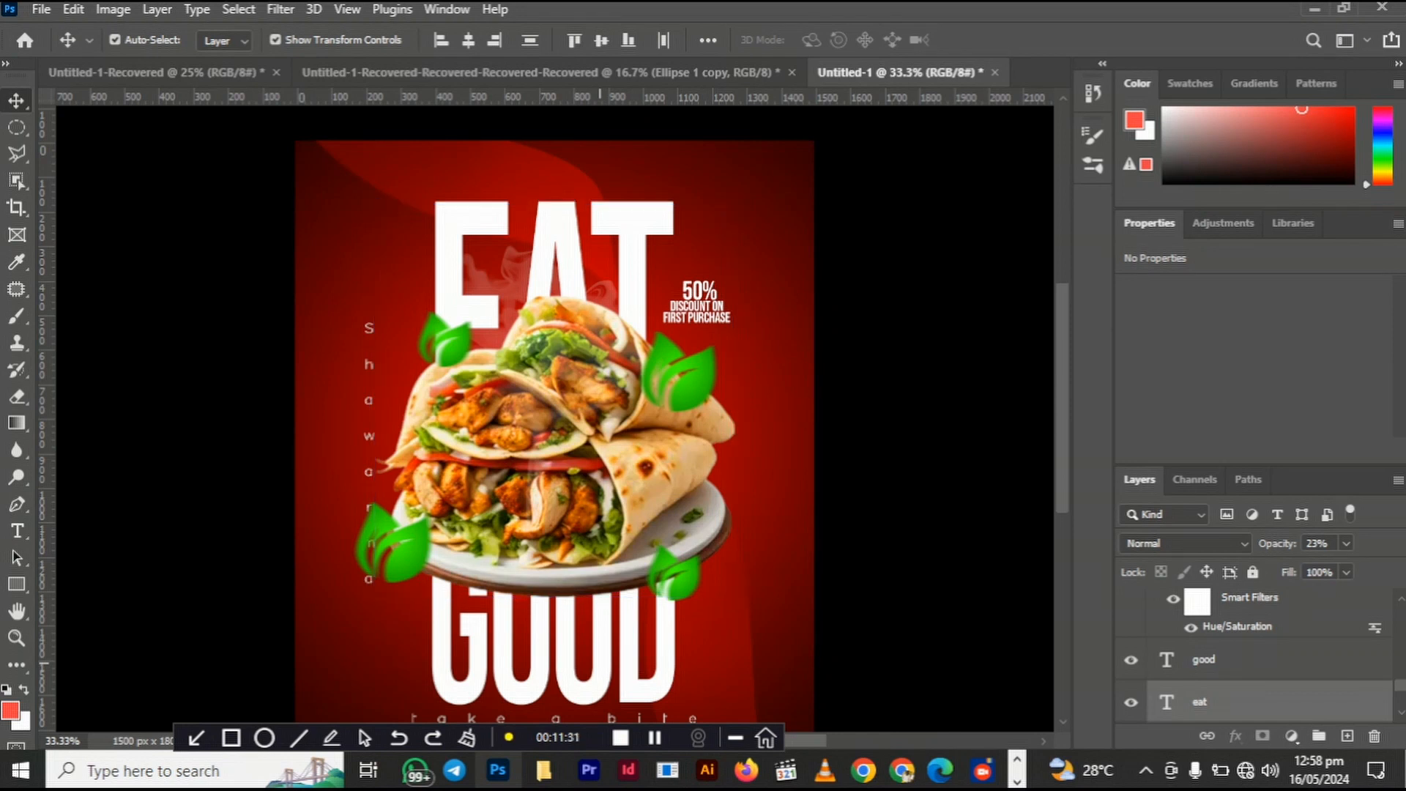
{"action": "left_click_drag", "start_coordinate": [554, 703], "coordinate": [555, 650]}
{"action": "left_click_drag", "start_coordinate": [550, 495], "coordinate": [552, 516]}
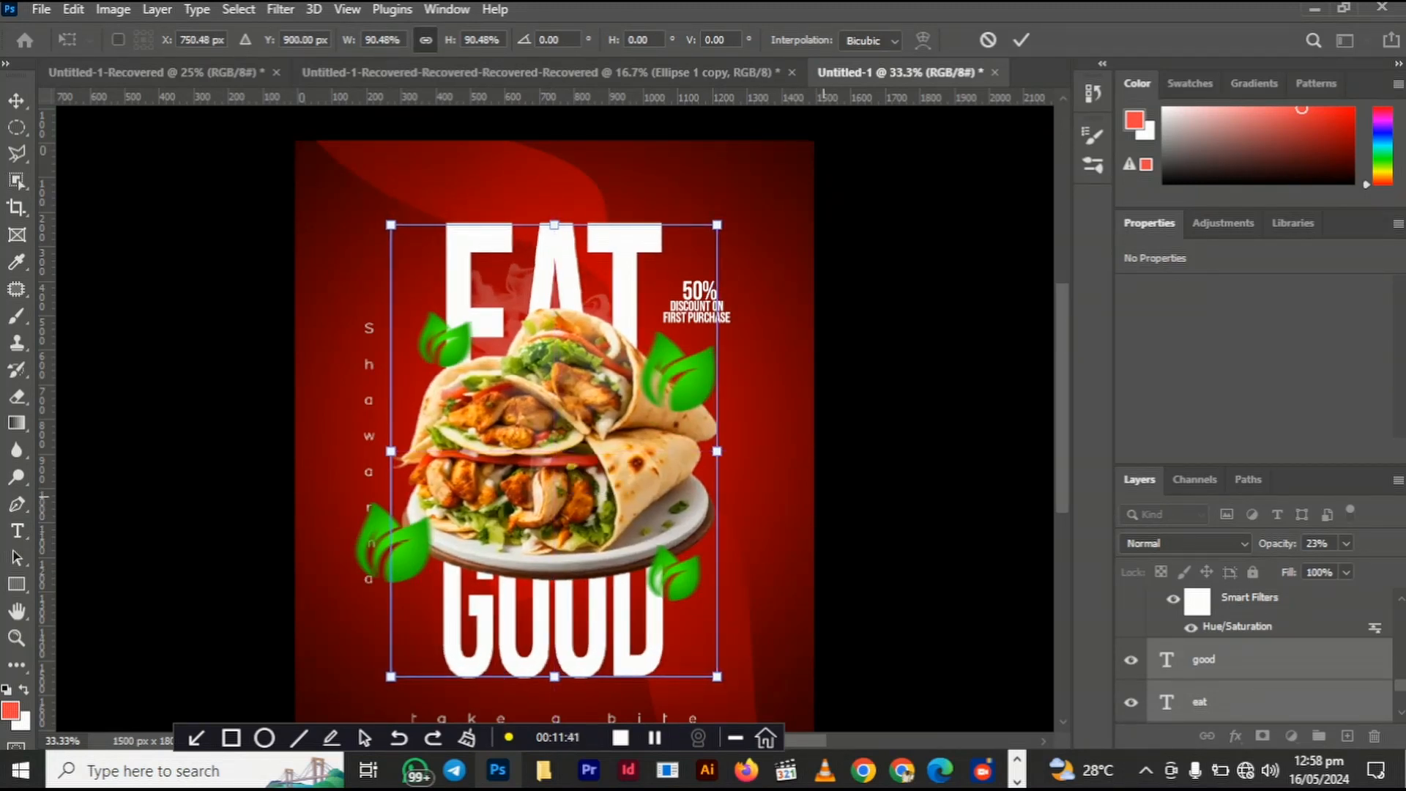
{"action": "key", "text": "Return"}
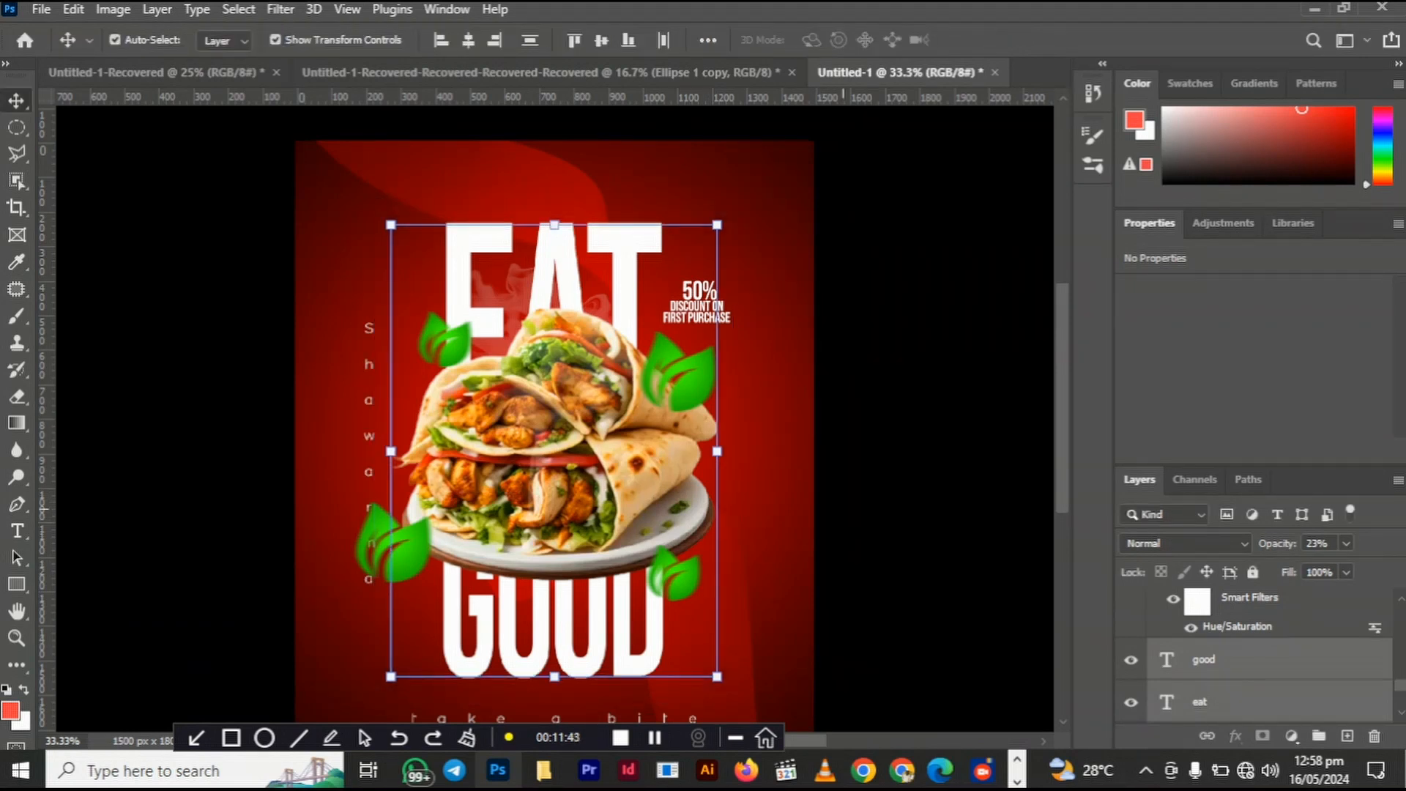
Step: Move the "take a bite" text up slightly, closer to the bottom of GOOD
{"action": "scroll", "coordinate": [554, 410], "scroll_direction": "down", "scroll_amount": 2}
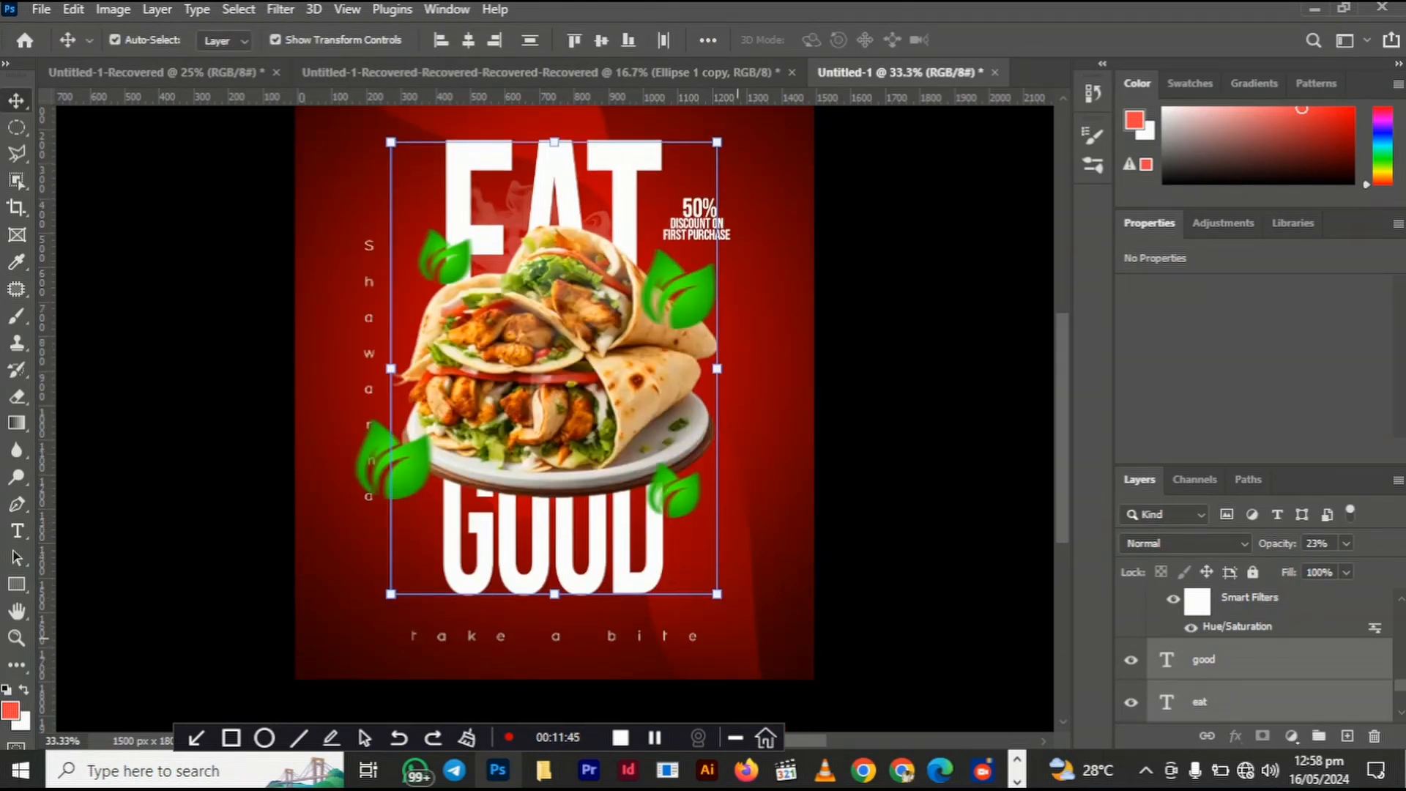
{"action": "left_click", "coordinate": [971, 618]}
{"action": "left_click_drag", "start_coordinate": [648, 639], "coordinate": [648, 625]}
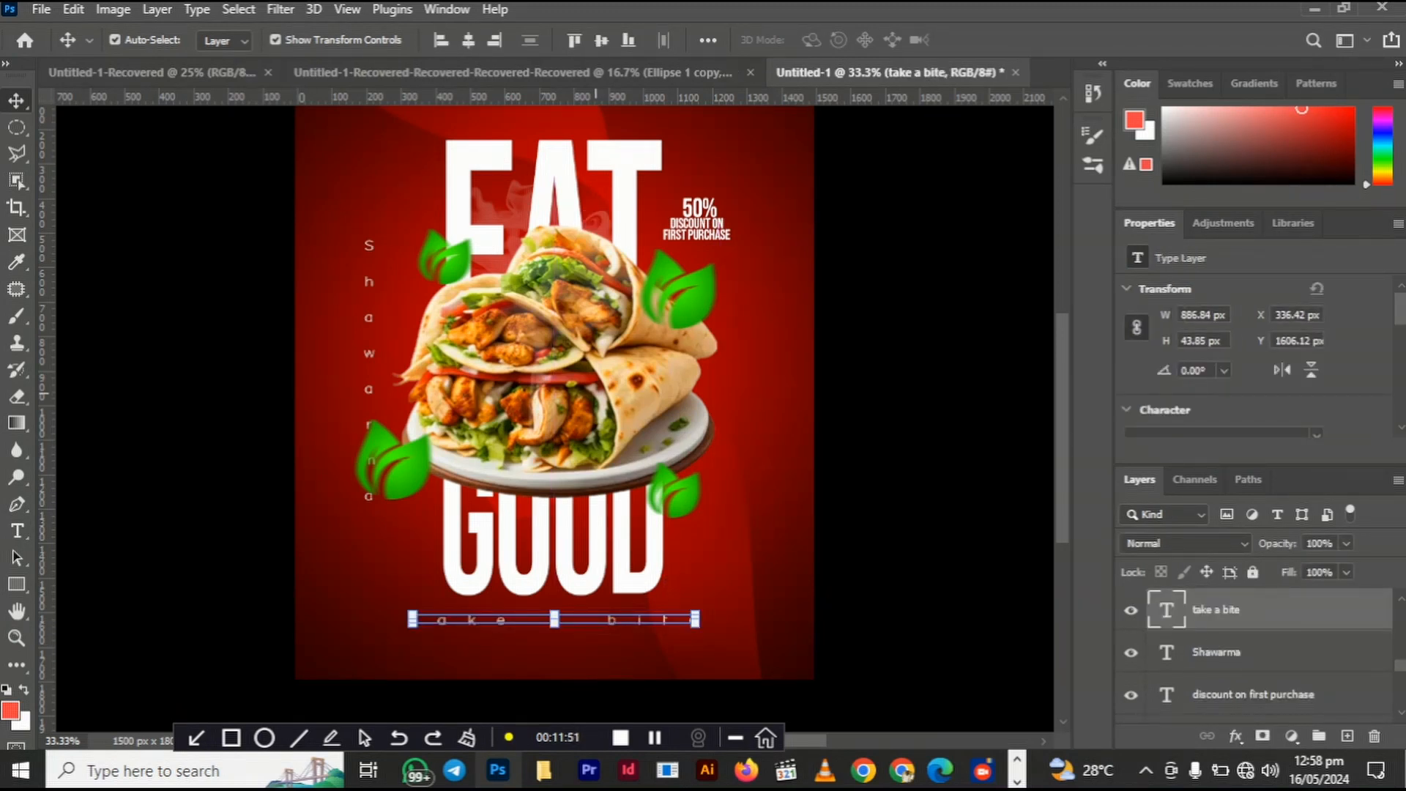
Step: Scale the two larger leaves down slightly together, bringing the plate-side leaf clear of the vertical Shawarma text, and nudge the leaf below the discount text
{"action": "scroll", "coordinate": [596, 394], "scroll_direction": "up", "scroll_amount": 1}
{"action": "left_click", "coordinate": [679, 339]}
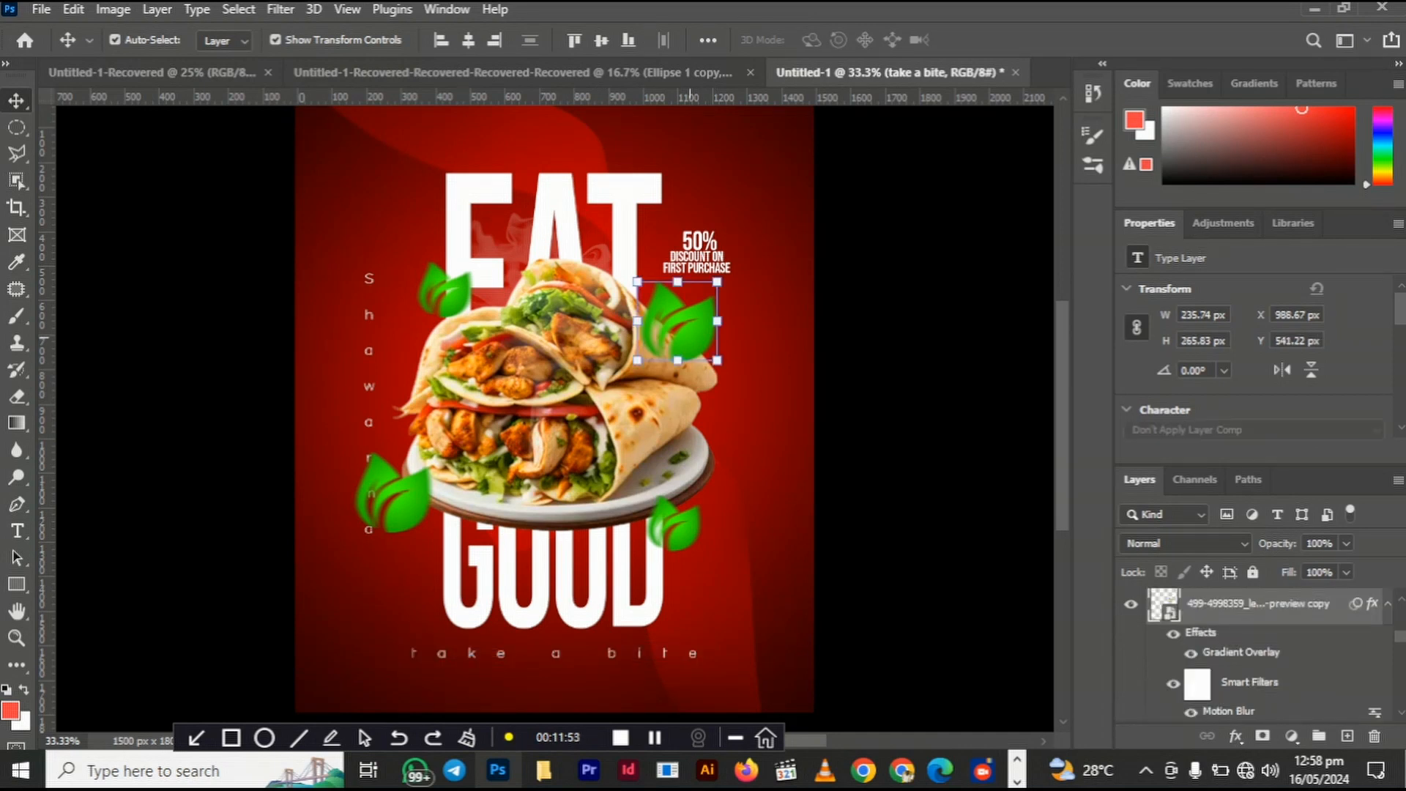
{"action": "left_click", "coordinate": [409, 507], "text": "shift"}
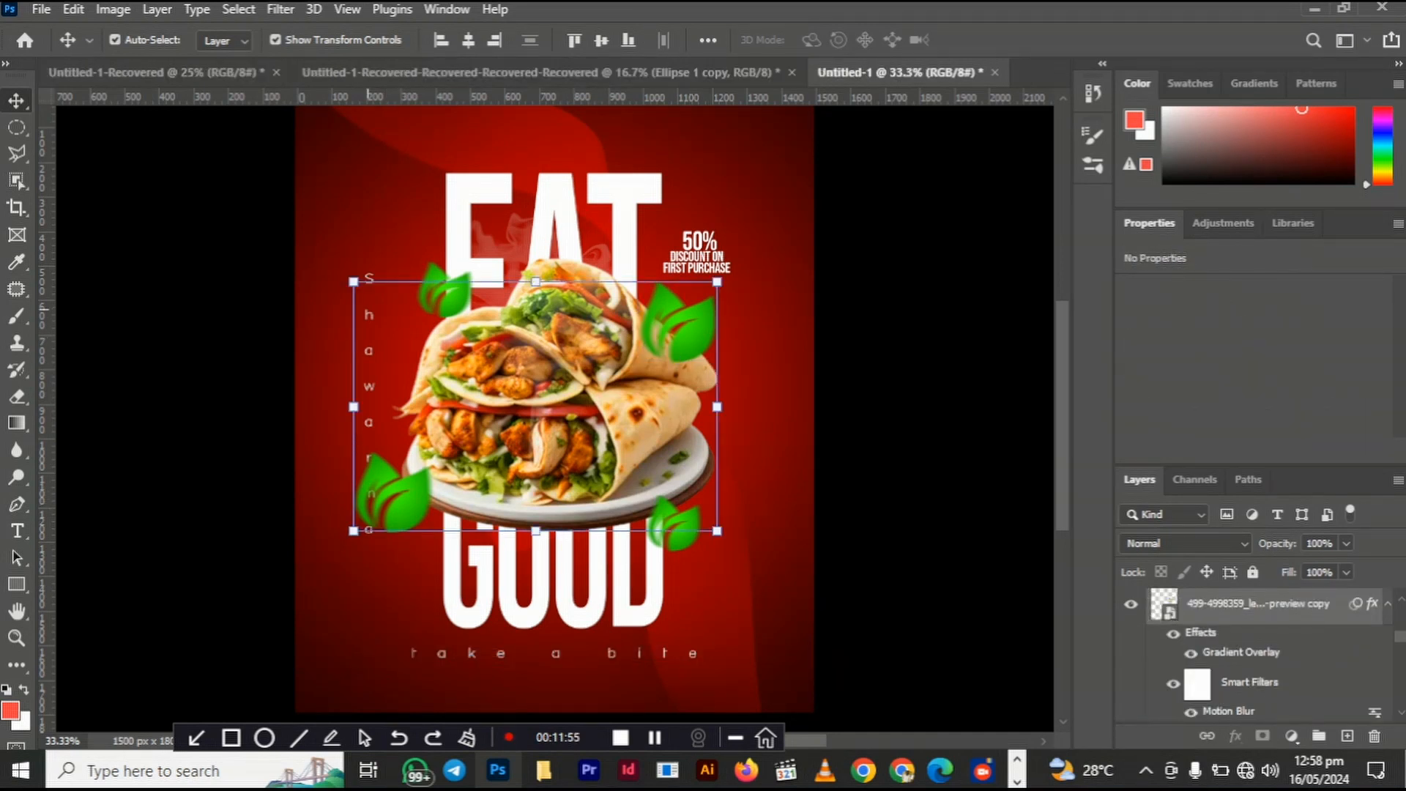
{"action": "mouse_move", "coordinate": [353, 281]}
{"action": "left_mouse_down"}
{"action": "mouse_move", "coordinate": [410, 315]}
{"action": "mouse_move", "coordinate": [354, 281]}
{"action": "left_mouse_up"}
{"action": "key", "text": "Return"}
{"action": "left_click_drag", "start_coordinate": [688, 355], "coordinate": [689, 342]}
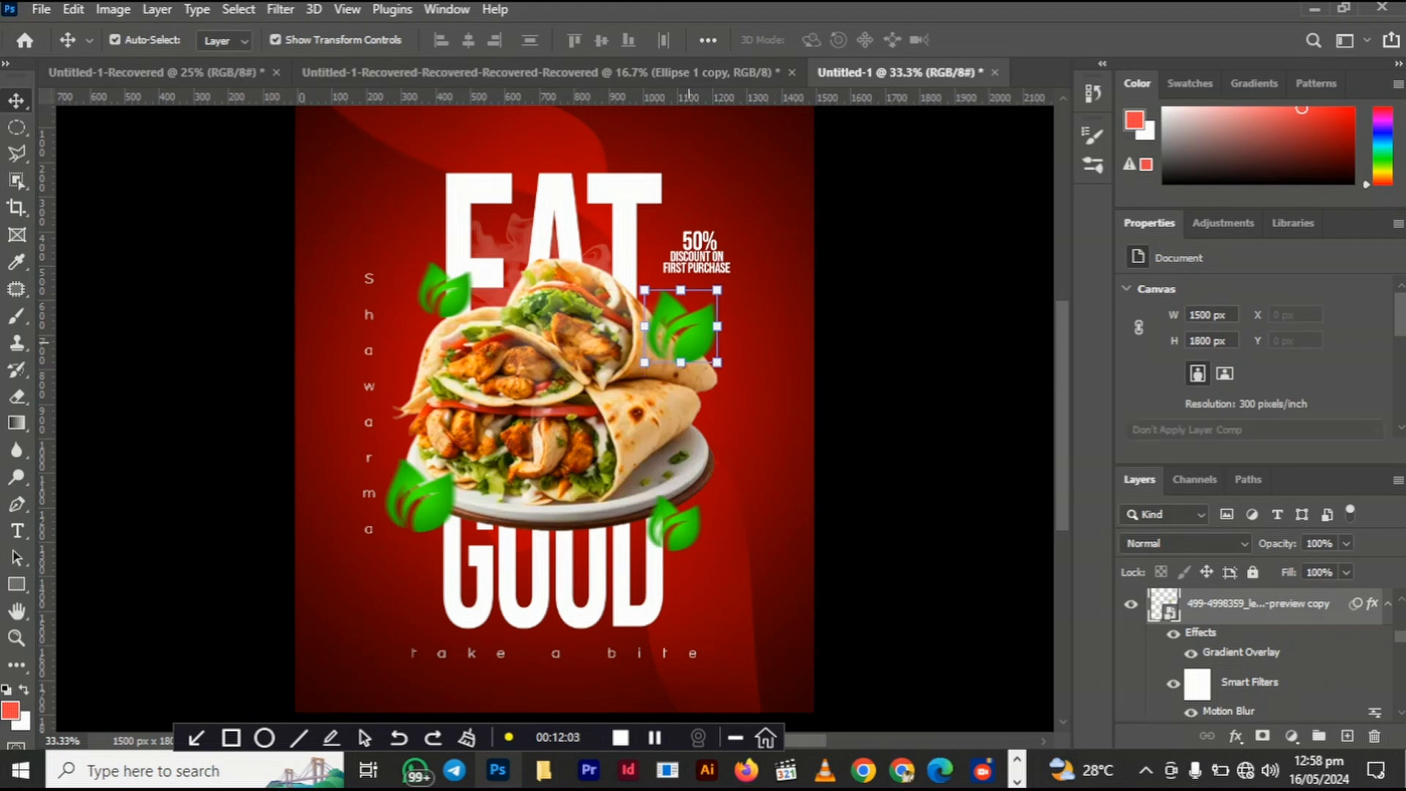
Step: Scale the two smaller leaves down together to about 160 by 154 px each
{"action": "left_click", "coordinate": [673, 525]}
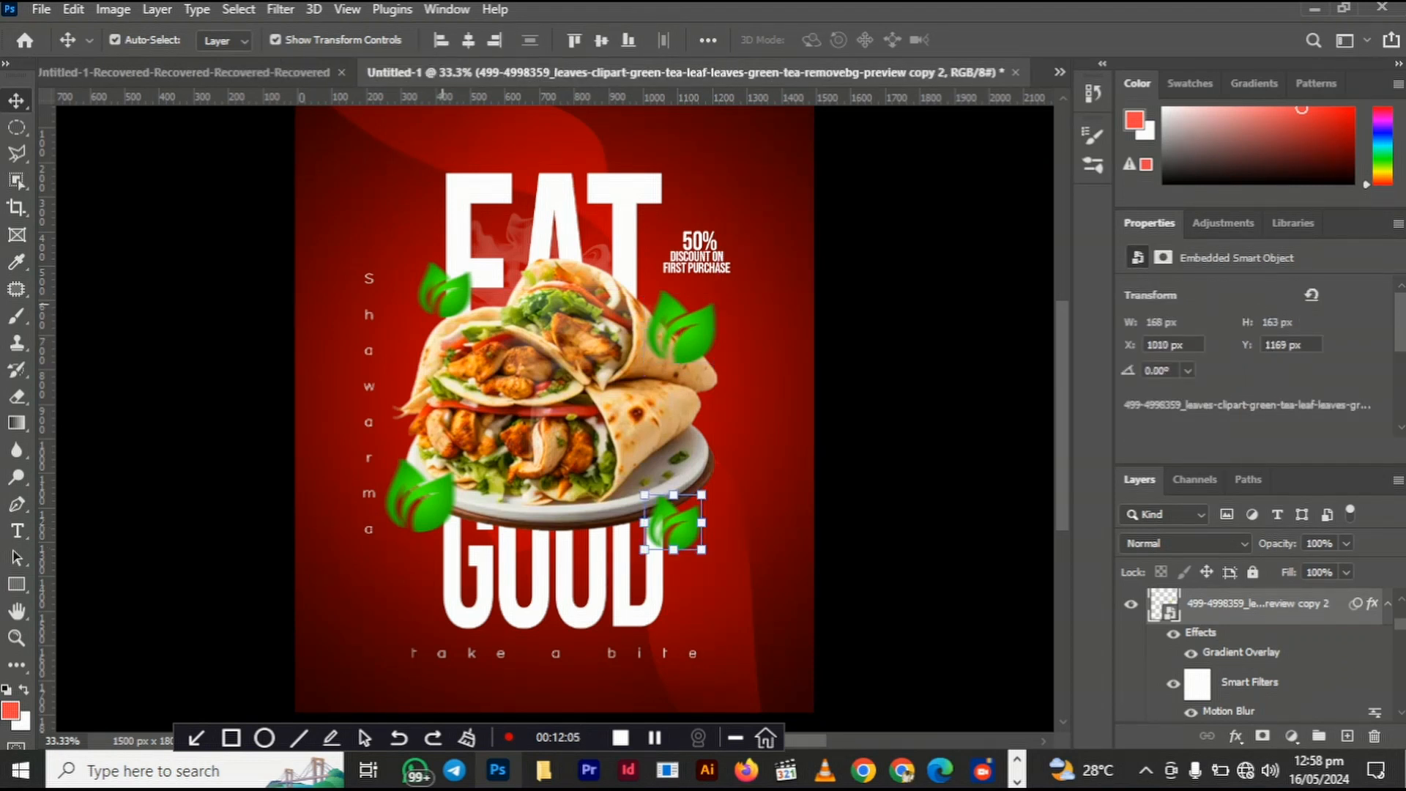
{"action": "left_click", "coordinate": [445, 303], "text": "shift"}
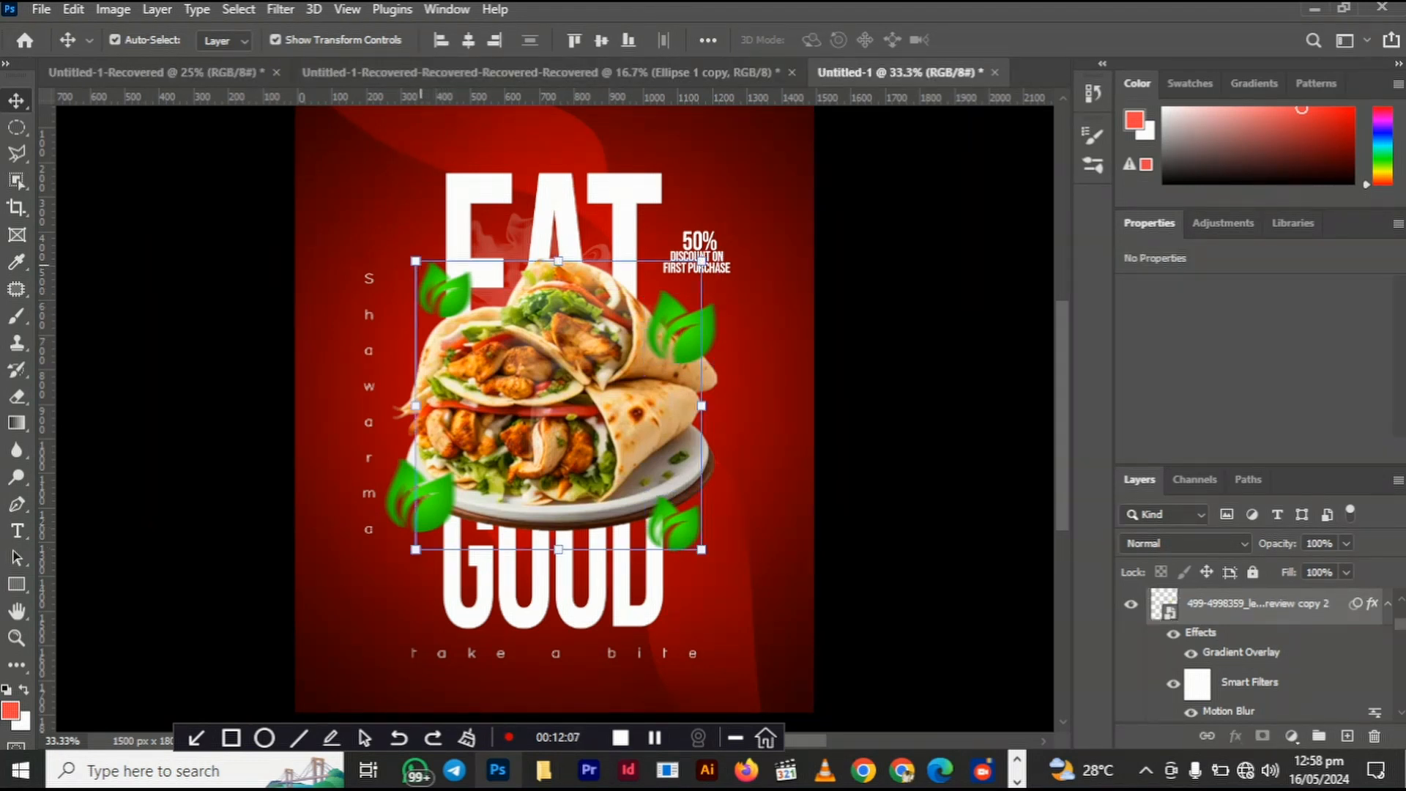
{"action": "key", "text": "ctrl+t"}
{"action": "left_click_drag", "start_coordinate": [415, 260], "coordinate": [429, 276]}
{"action": "key", "text": "Return"}
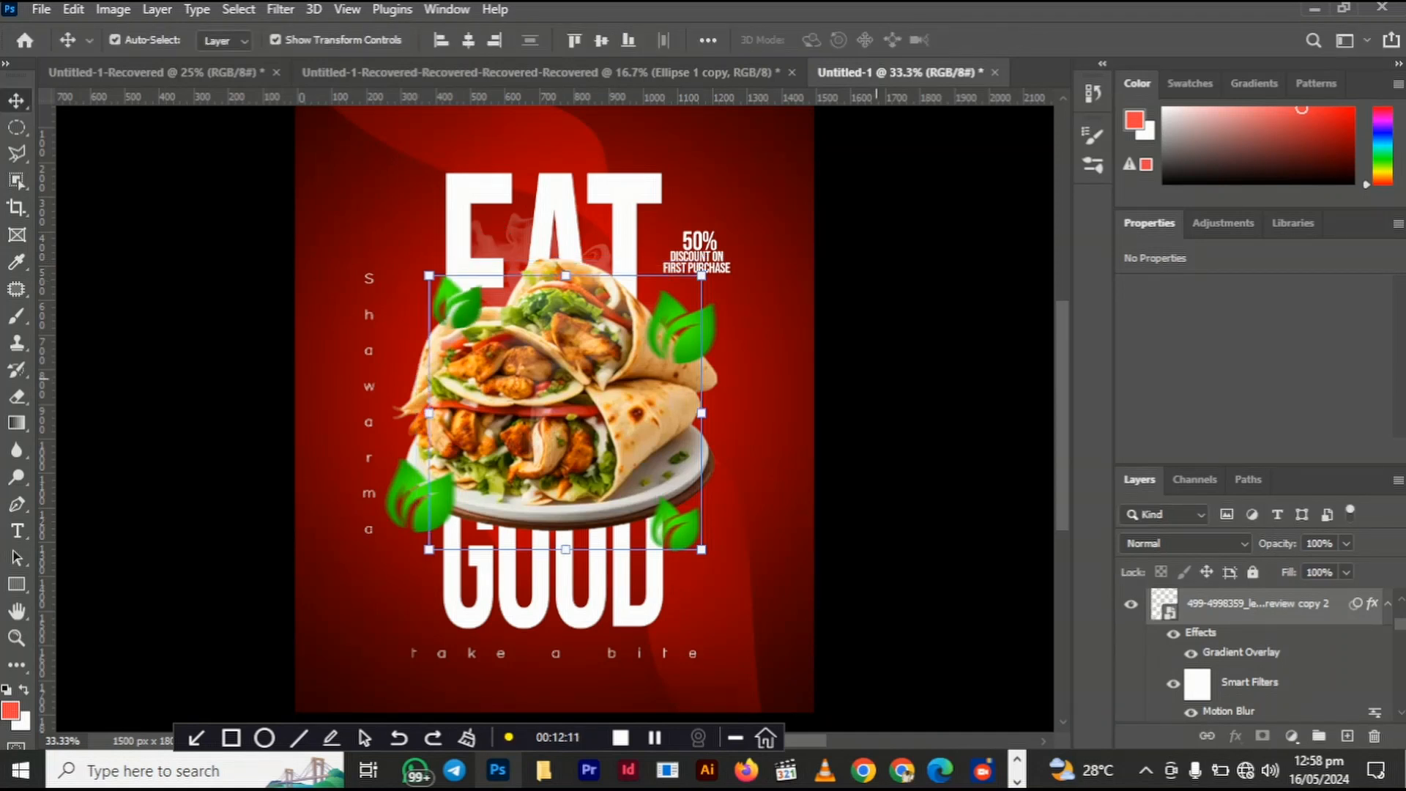
Step: Shift the small leaf over the E of EAT slightly left and move the other small leaf up onto the plate's lower-right rim
{"action": "left_click", "coordinate": [429, 280]}
{"action": "left_click", "coordinate": [462, 306]}
{"action": "left_click_drag", "start_coordinate": [462, 306], "coordinate": [442, 306]}
{"action": "left_click_drag", "start_coordinate": [676, 526], "coordinate": [672, 507]}
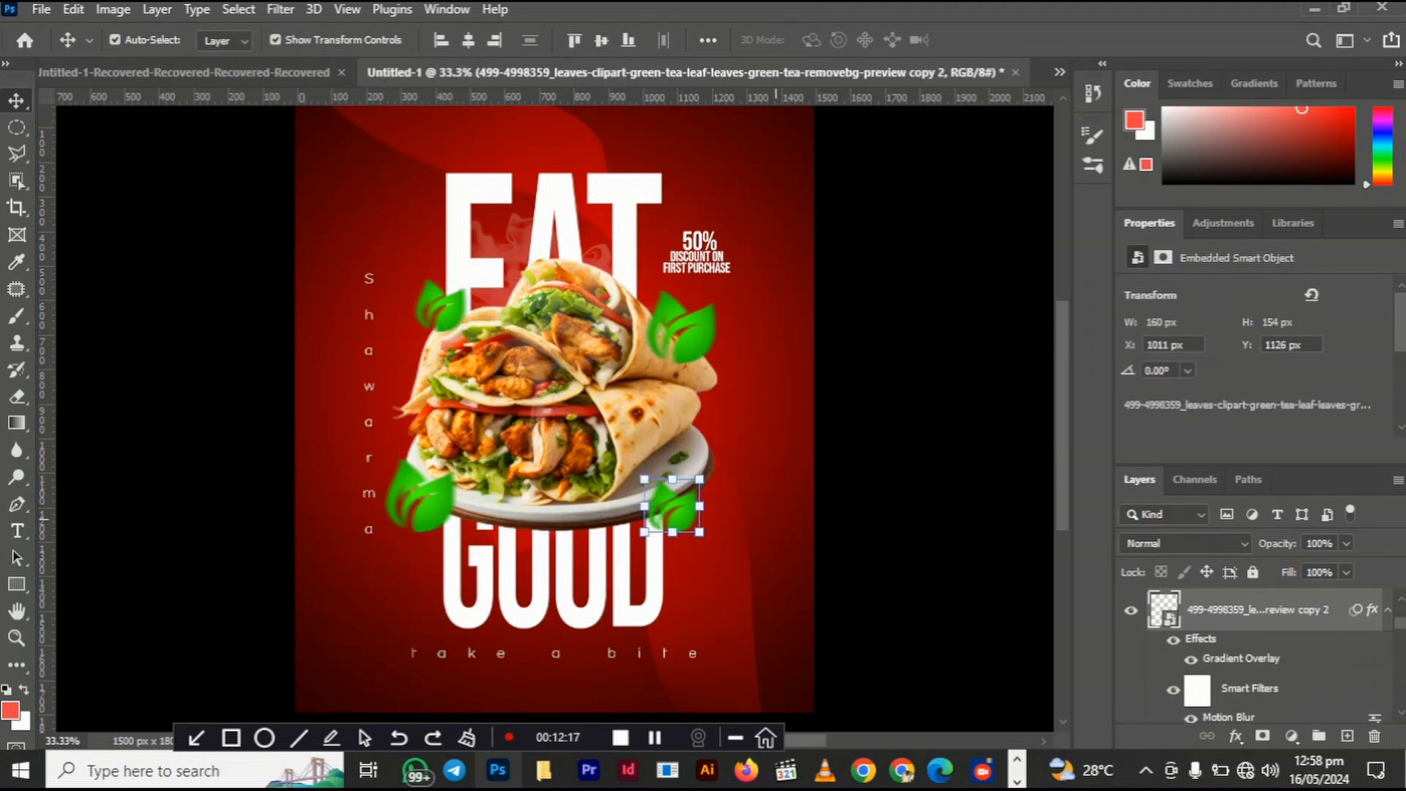
Step: Copy the small leaf from the plate rim to above the EAT headline and shrink it to about 108 by 98 px
{"action": "key", "text": "ctrl+minus"}
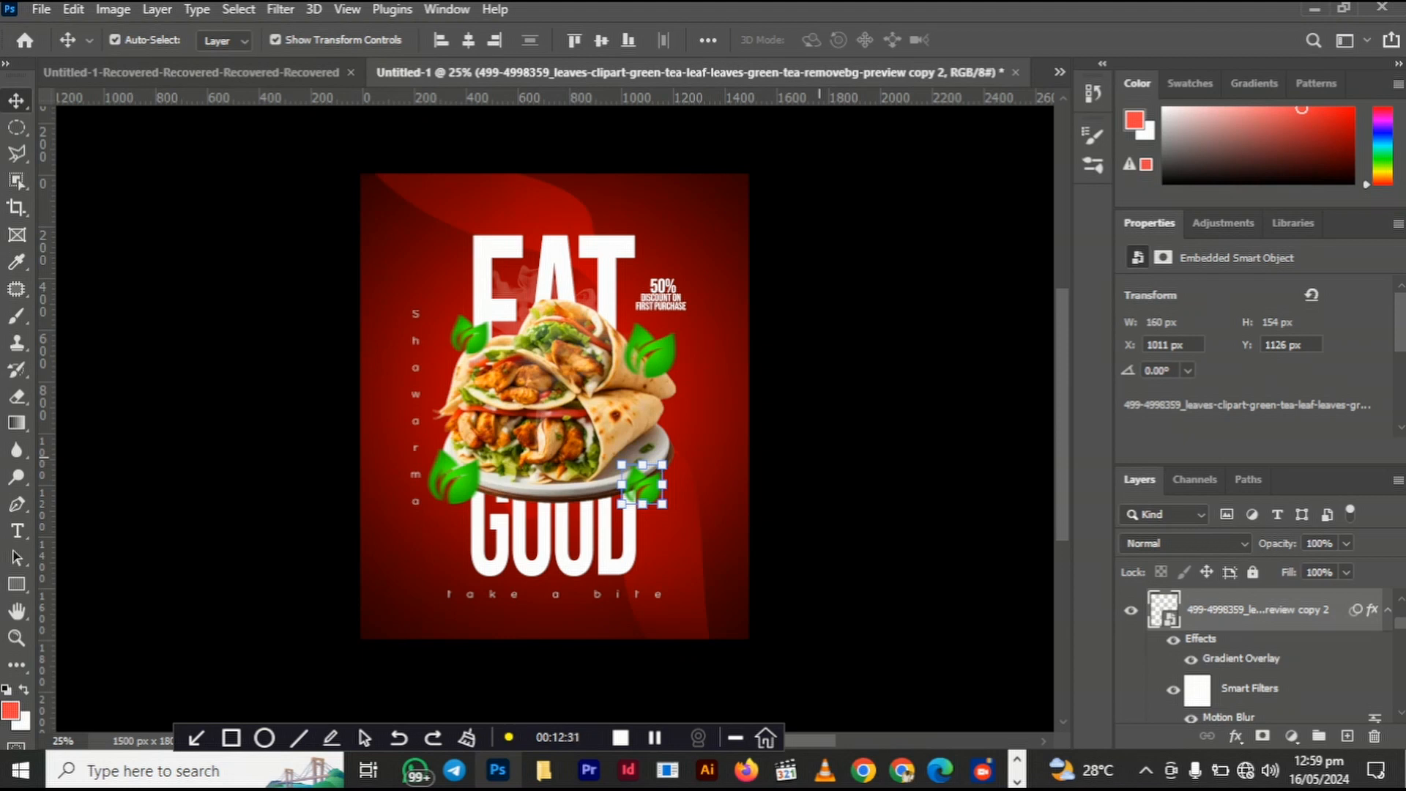
{"action": "left_click", "coordinate": [820, 458]}
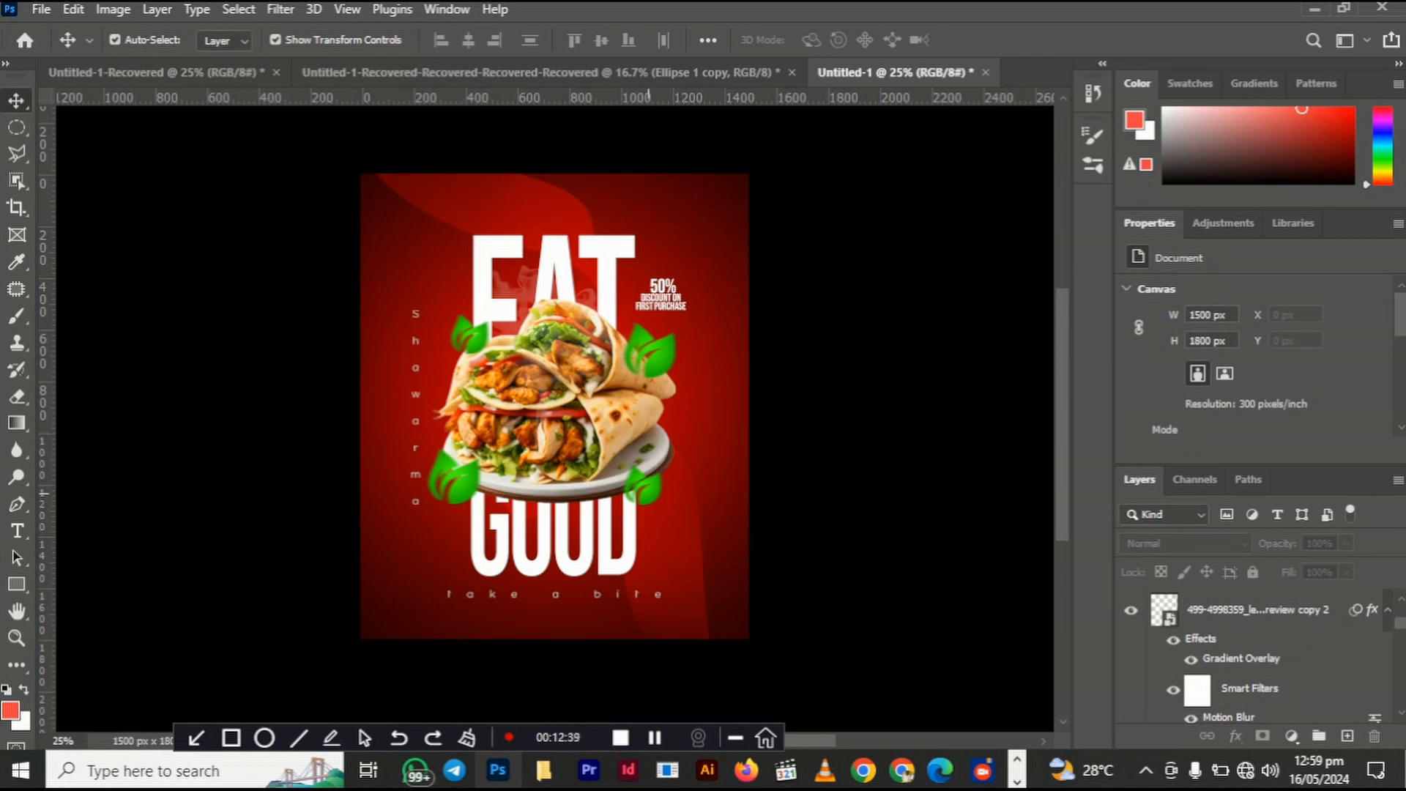
{"action": "left_click_drag", "start_coordinate": [648, 493], "coordinate": [514, 201]}
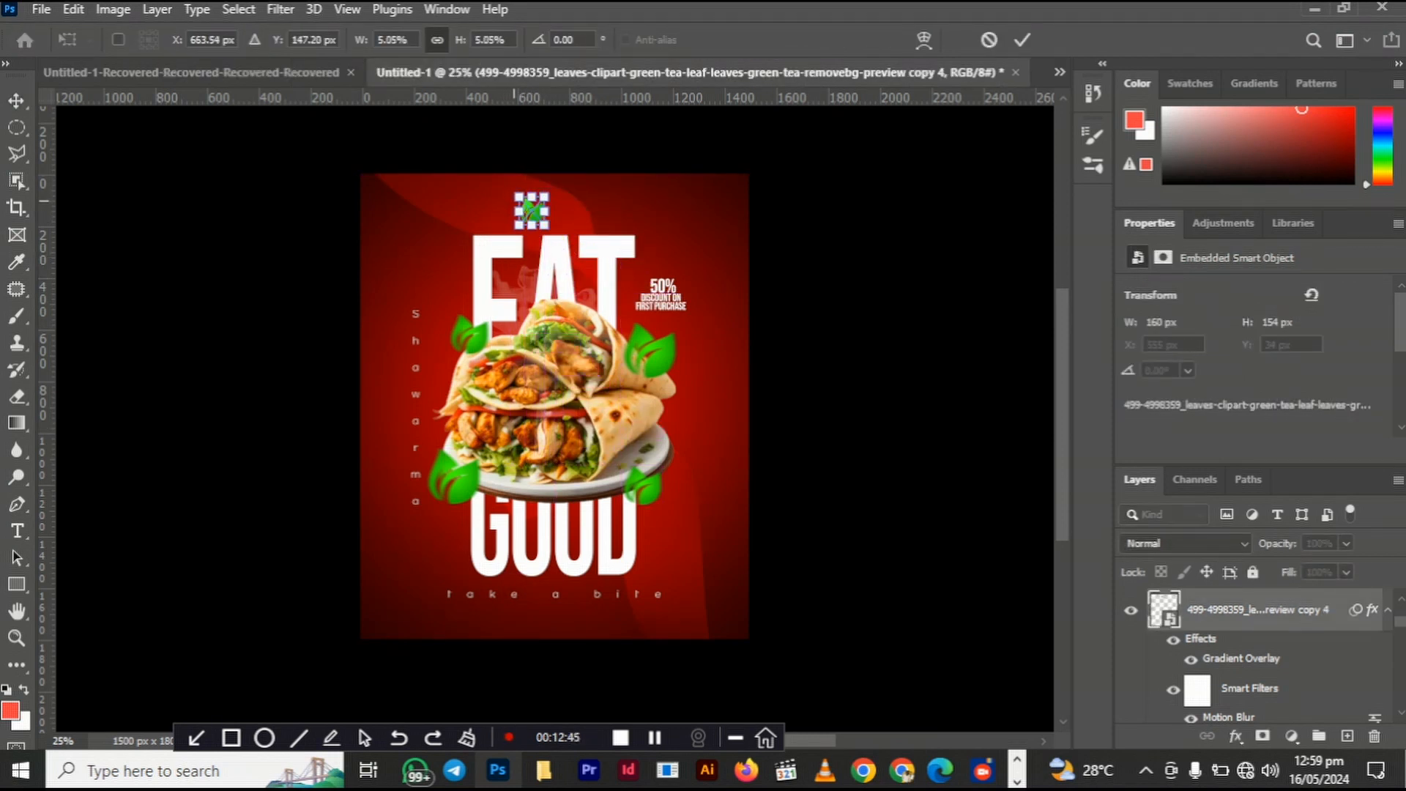
{"action": "key", "text": "Return"}
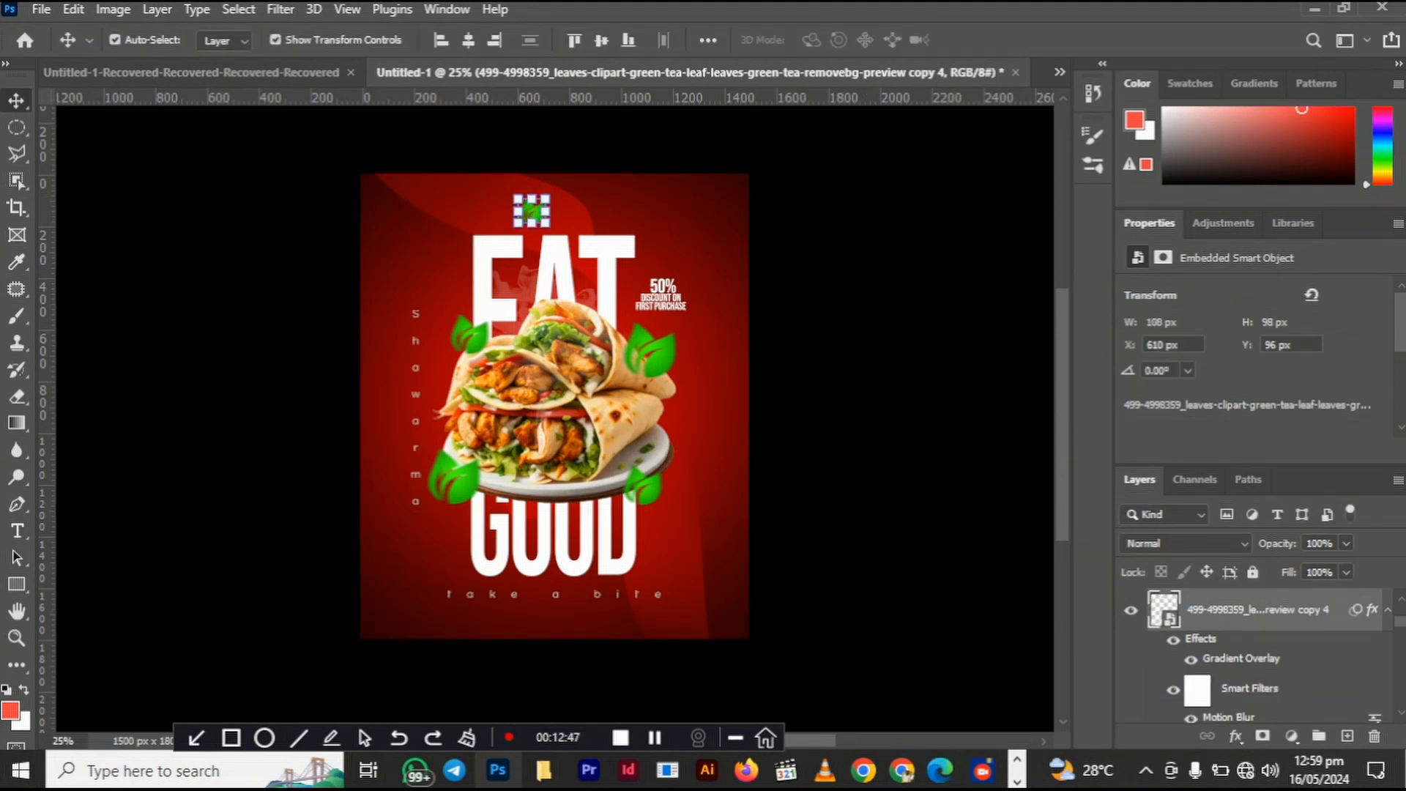
Step: Give the leaf above the headline a white Color Overlay at 100% opacity in place of its gradient overlay, and hide its smart filters
{"action": "left_click", "coordinate": [1191, 660]}
{"action": "left_click", "coordinate": [1173, 640]}
{"action": "left_click", "coordinate": [1236, 736]}
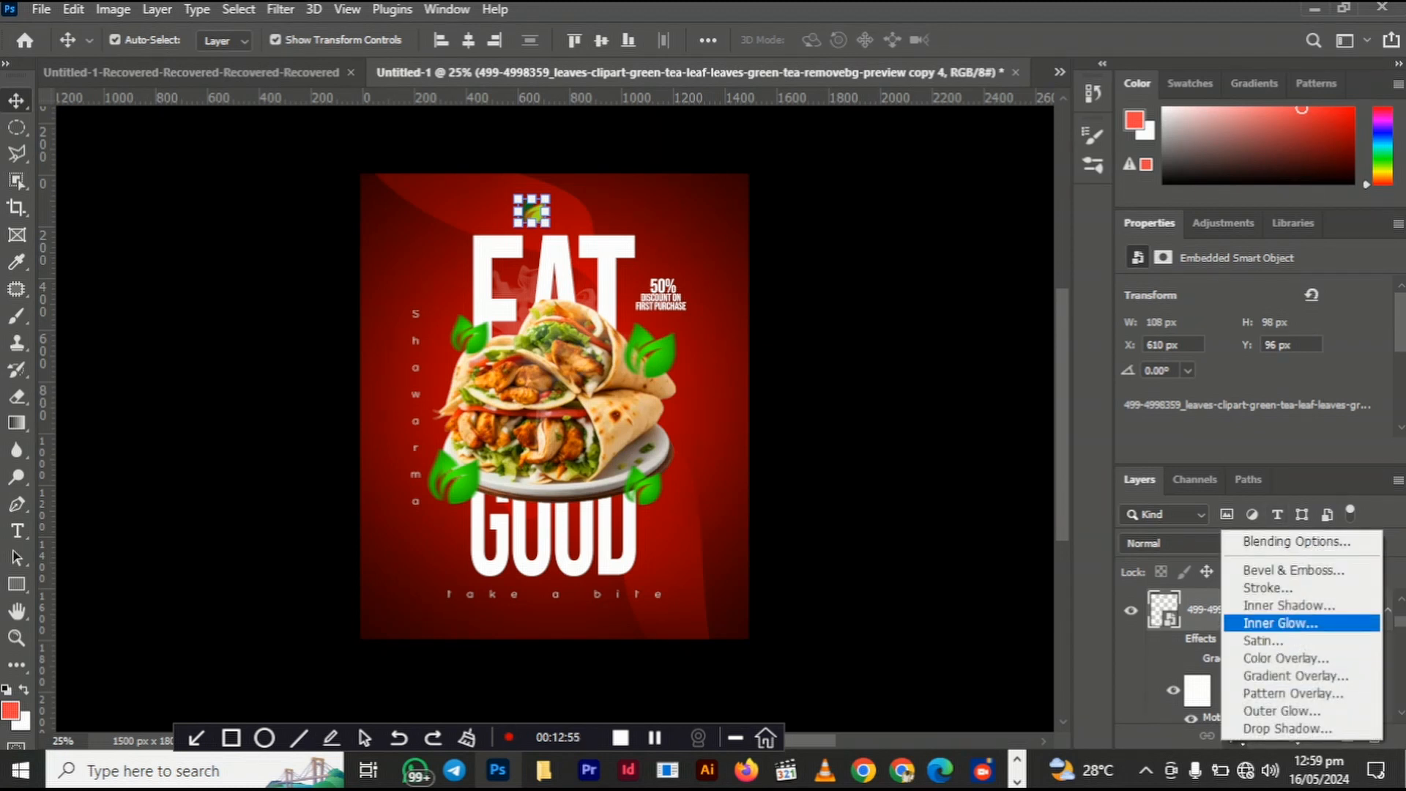
{"action": "left_click", "coordinate": [1288, 657]}
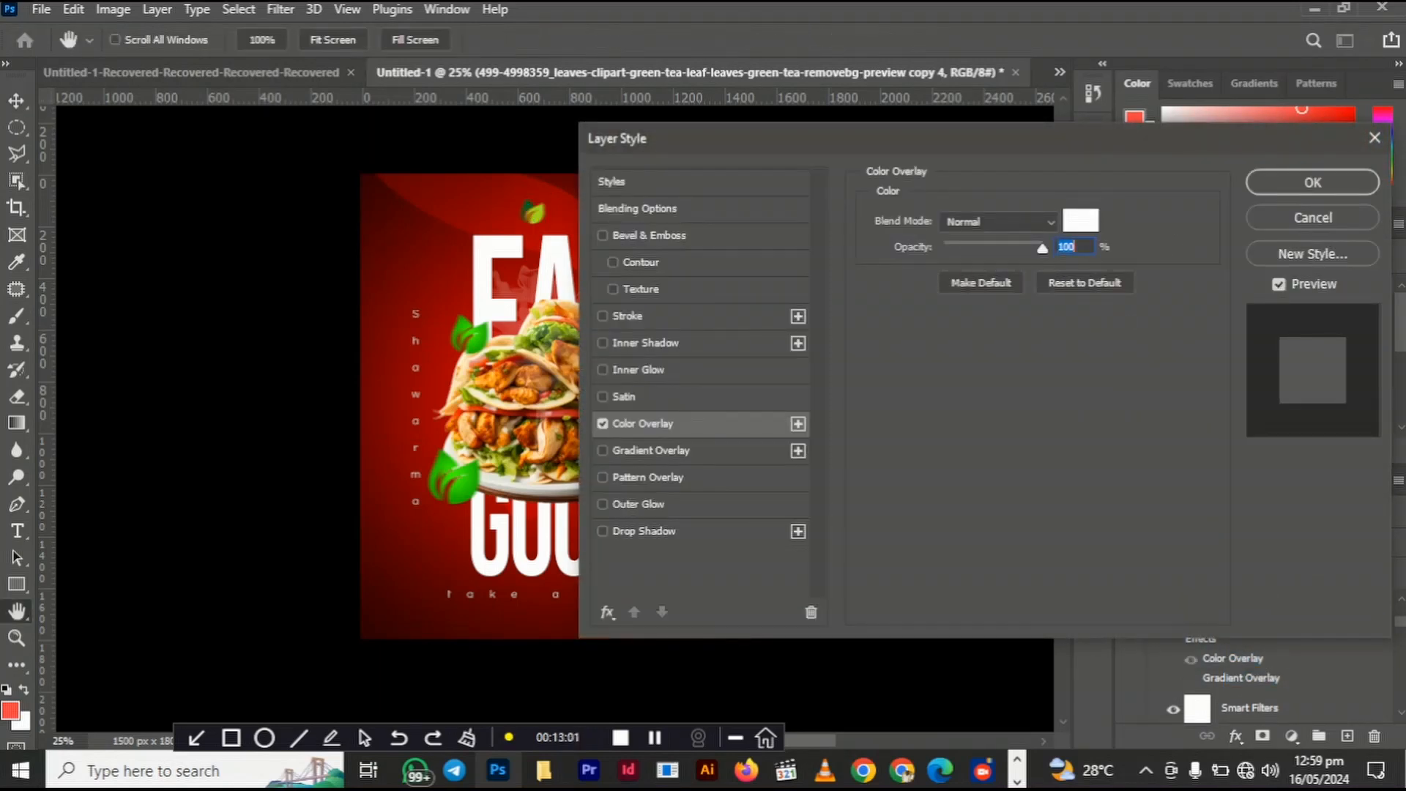
{"action": "key", "text": "Return"}
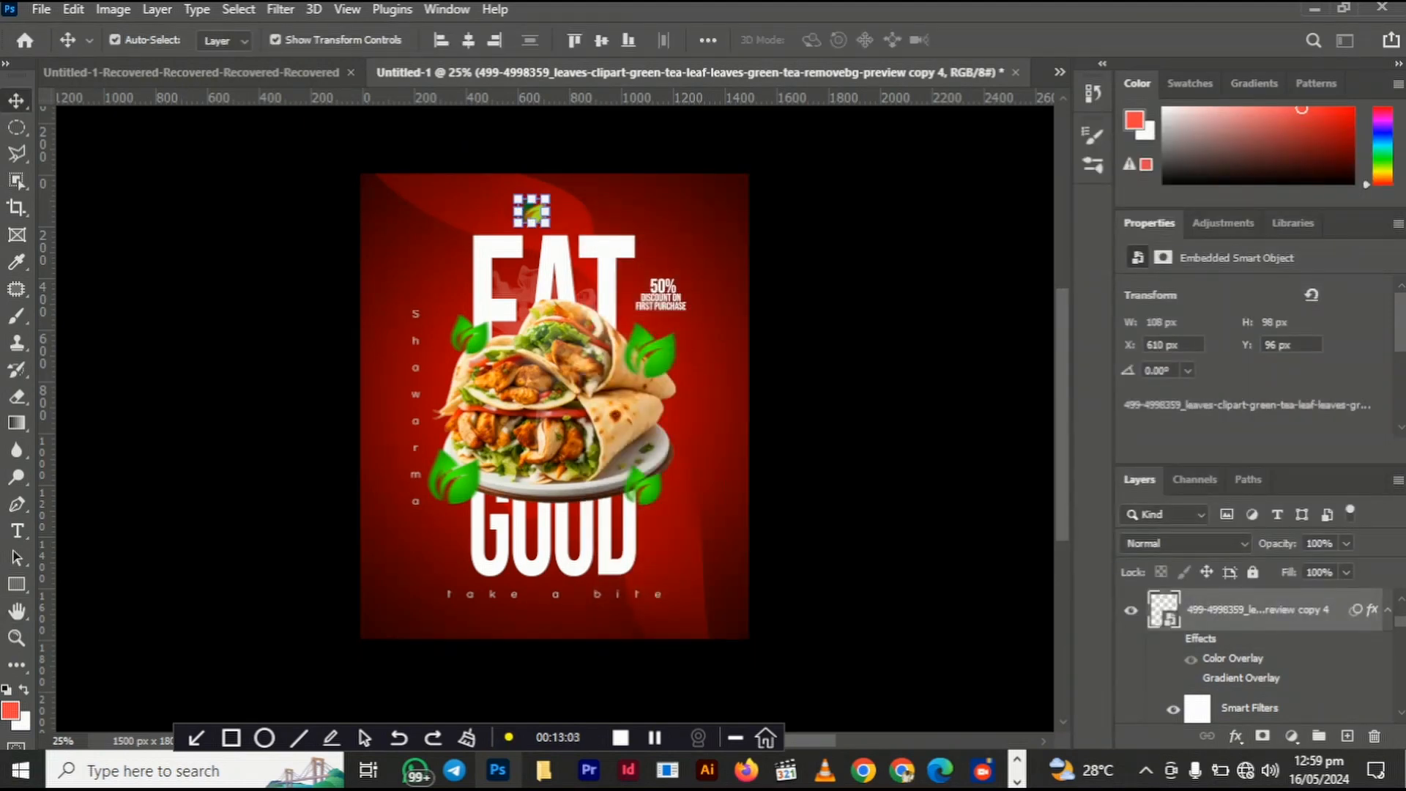
{"action": "left_click", "coordinate": [1173, 709]}
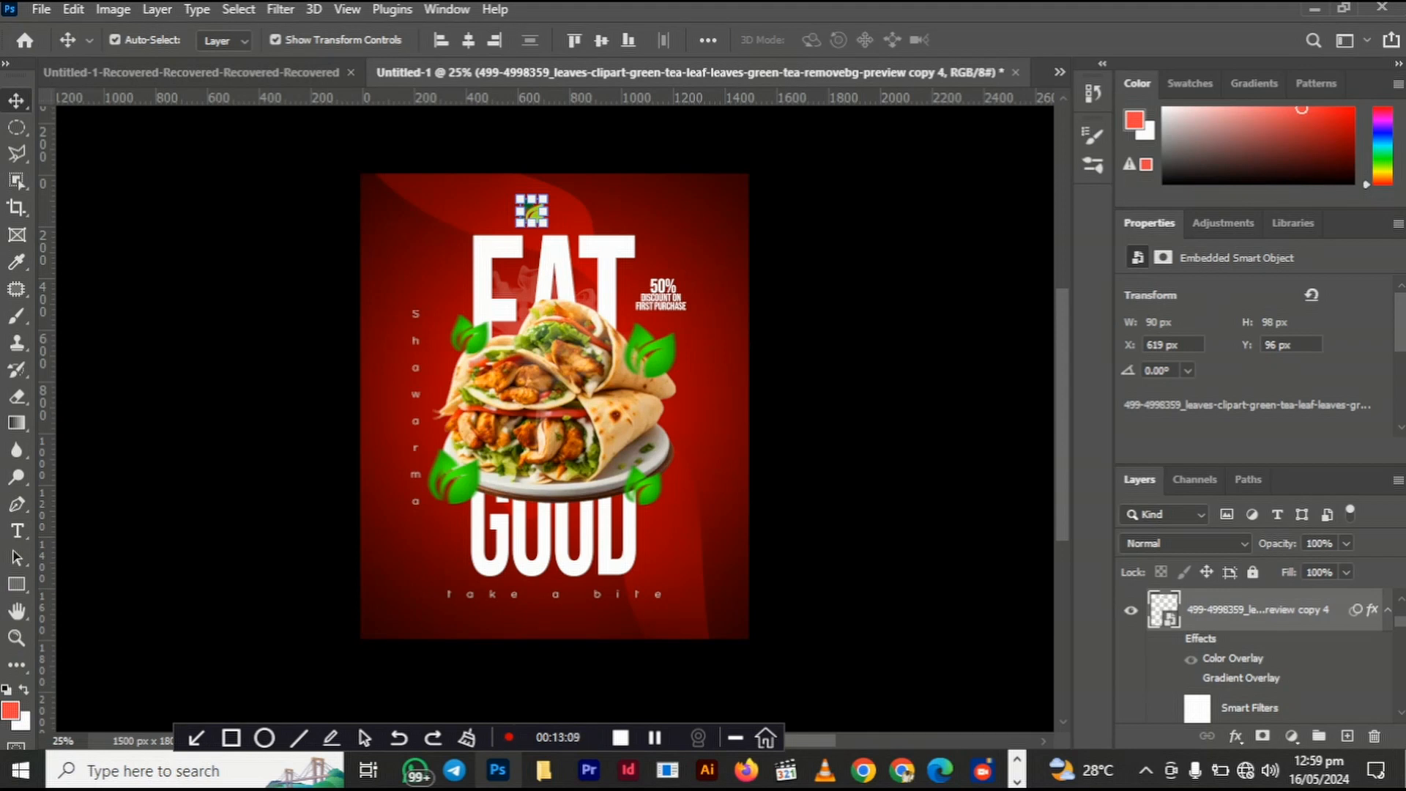
{"action": "left_click", "coordinate": [1173, 639]}
{"action": "left_click", "coordinate": [829, 378]}
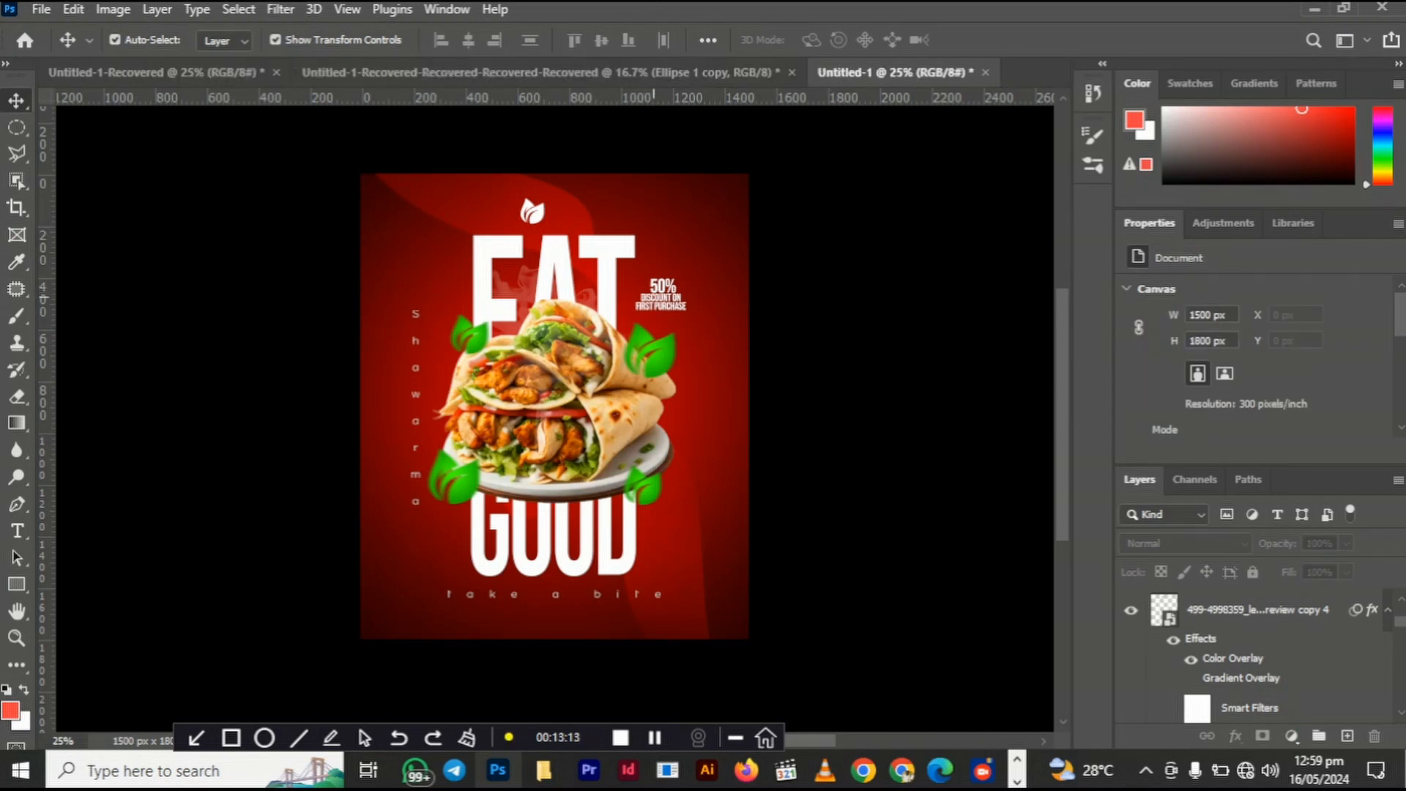
Step: Duplicate the "discount on first purchase" text and place the copy to the right of the white leaf above the headline
{"action": "left_click_drag", "start_coordinate": [659, 300], "coordinate": [579, 208]}
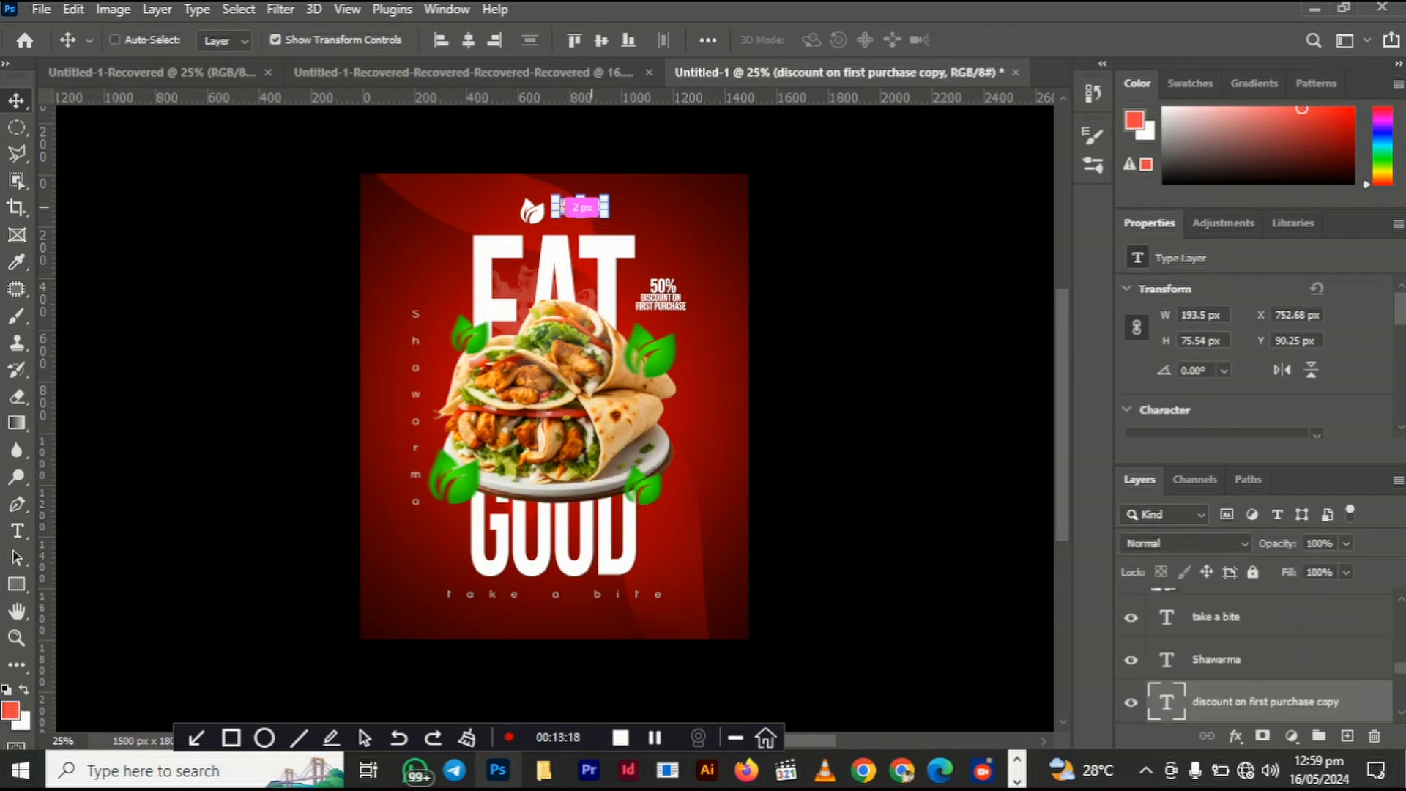
{"action": "key", "text": "ctrl+plus"}
{"action": "key", "text": "ctrl+plus"}
{"action": "scroll", "coordinate": [555, 418], "scroll_direction": "up", "scroll_amount": 3}
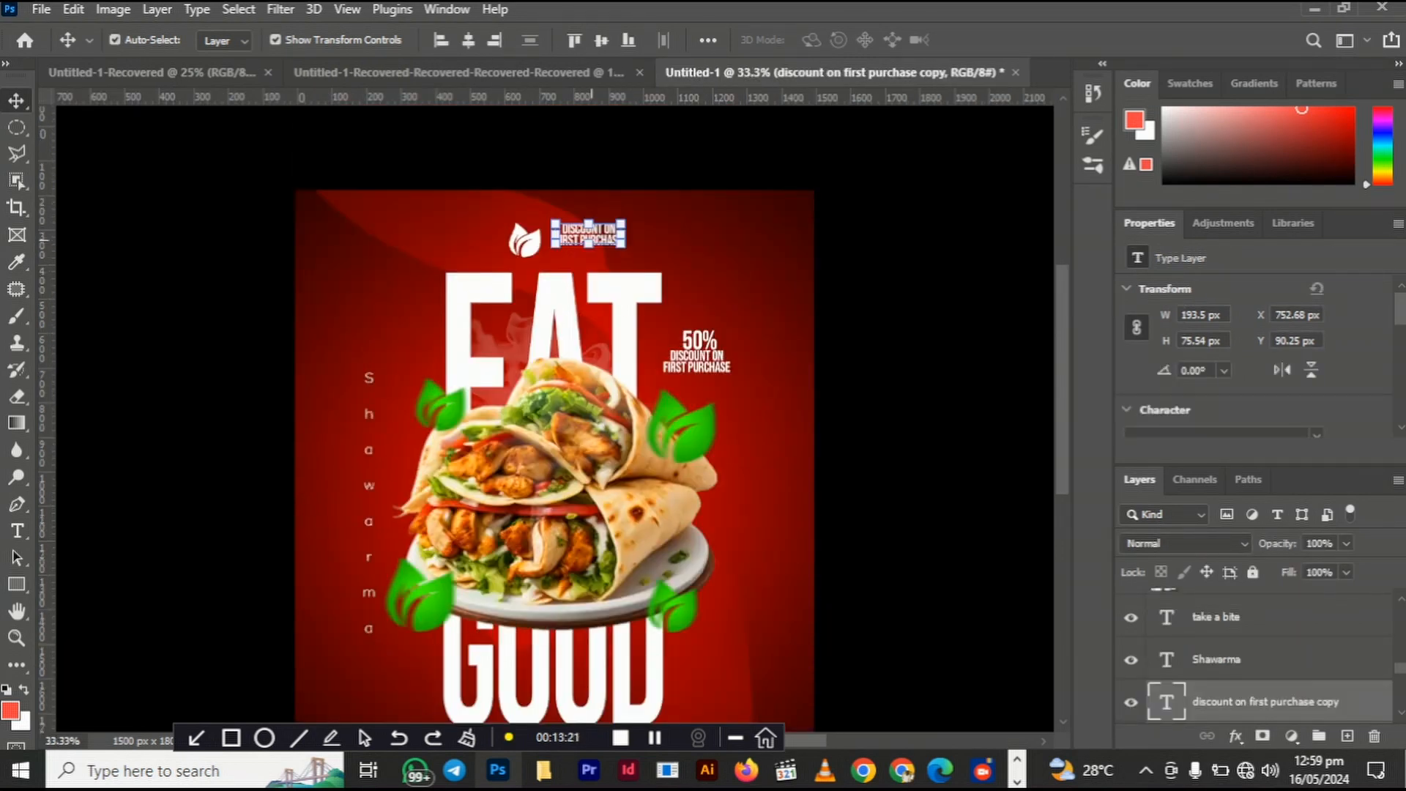
Step: Replace the copied discount text with "COOKIEEEEE" and position it level with the middle of the white leaf
{"action": "double_click", "coordinate": [608, 265]}
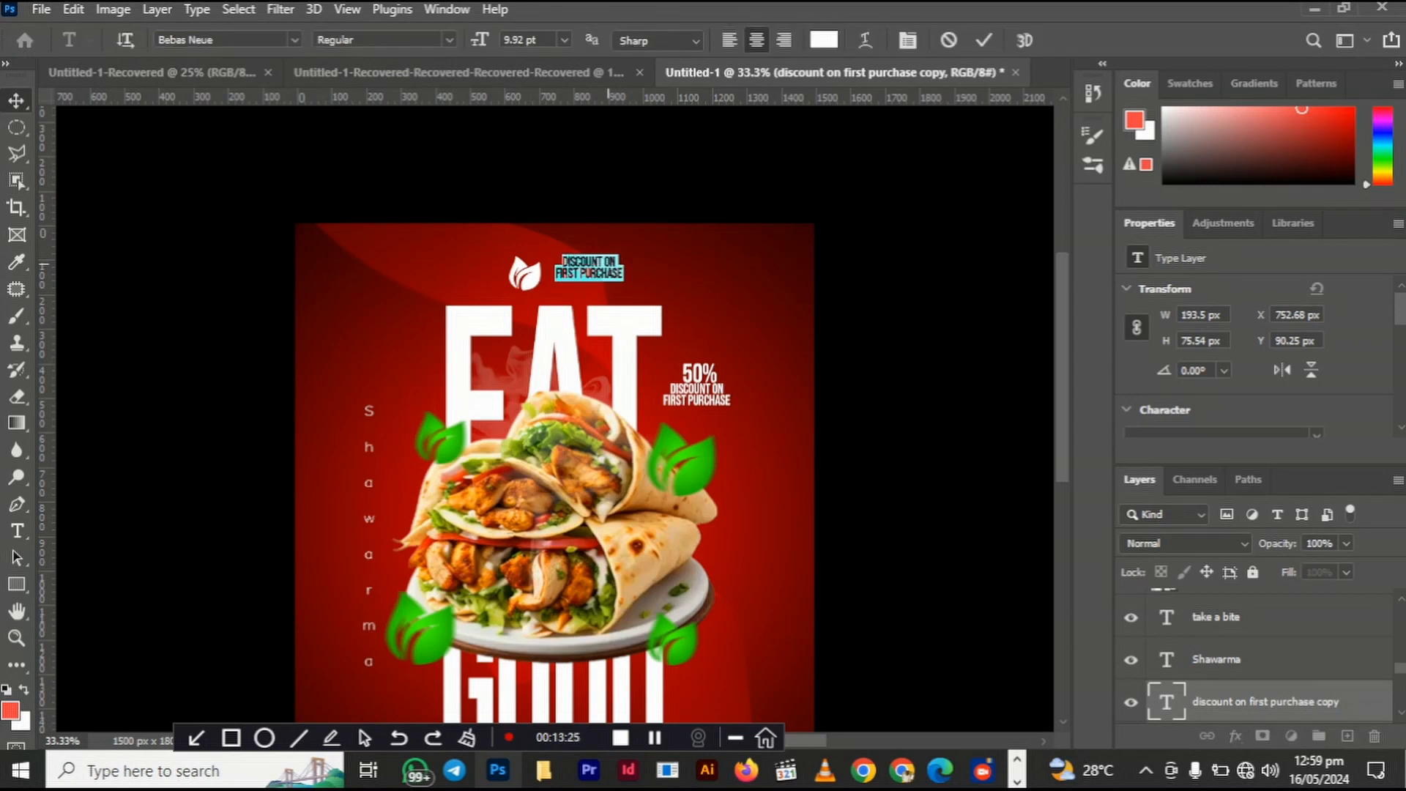
{"action": "left_click", "coordinate": [589, 265]}
{"action": "key", "text": "ctrl+a"}
{"action": "type", "text": "COOKI"}
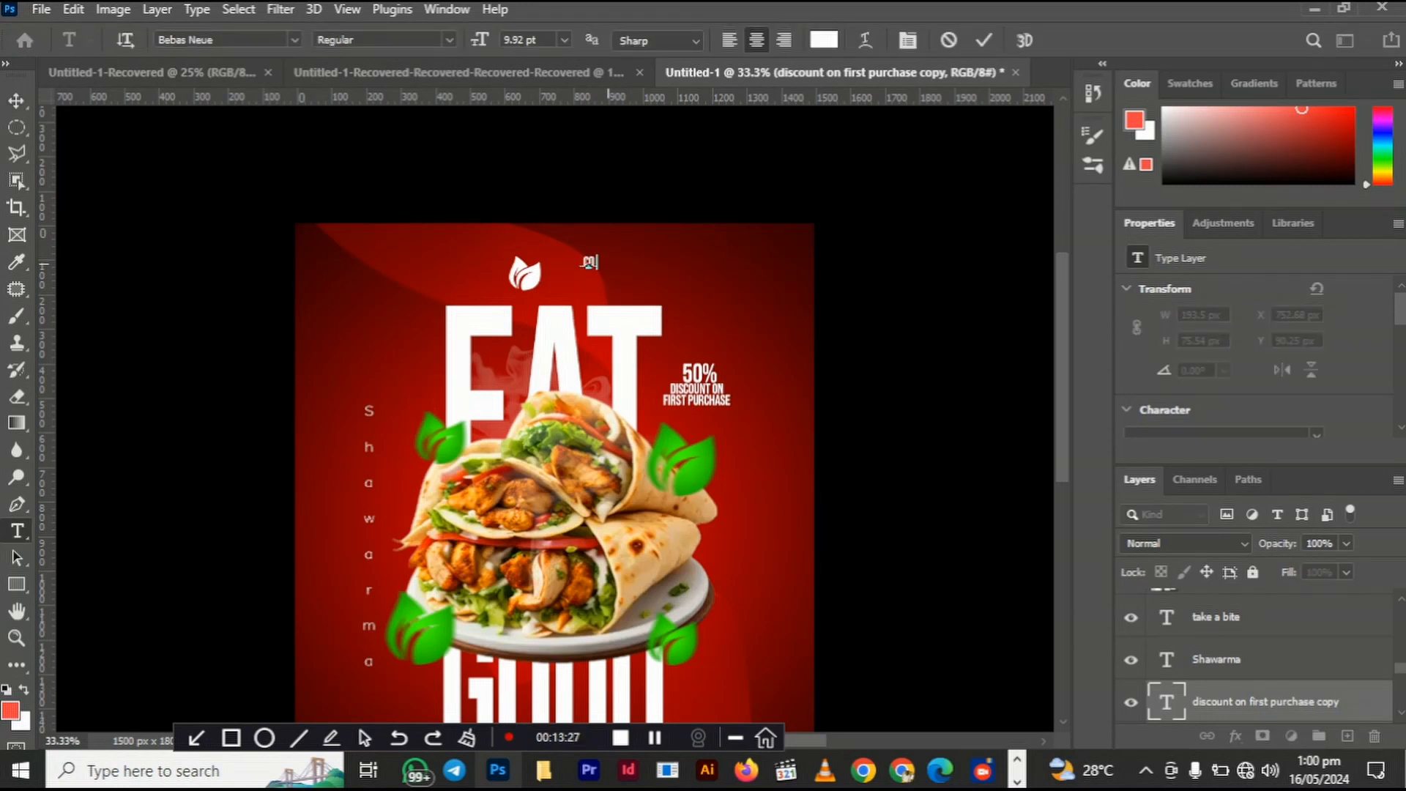
{"action": "type", "text": "EFFFF"}
{"action": "key", "text": "ctrl+Return"}
{"action": "key", "text": "v"}
{"action": "left_click_drag", "start_coordinate": [589, 261], "coordinate": [580, 273]}
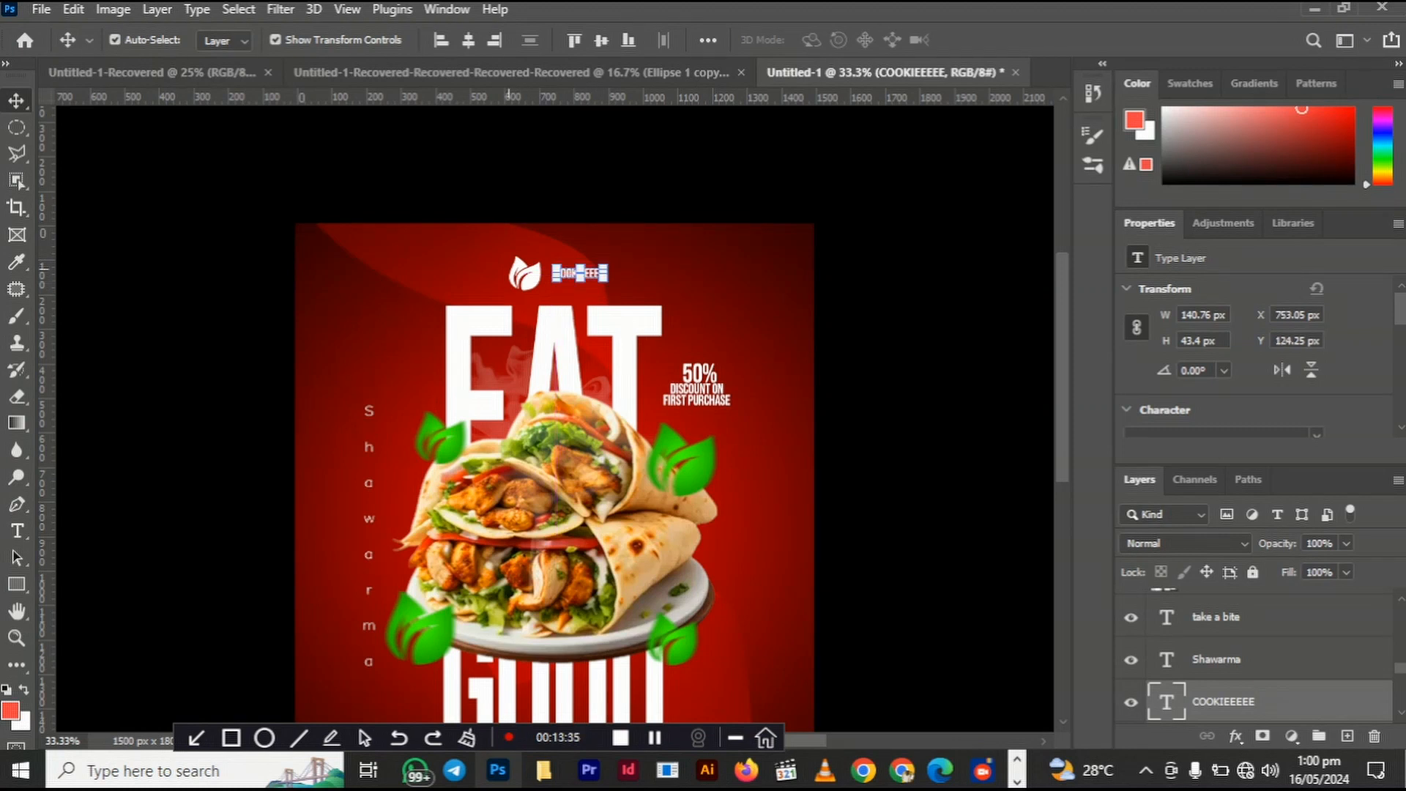
Step: Shrink the white leaf to about 60 by 65 px and move it close against the start of the COOKIEEEEE text
{"action": "left_click", "coordinate": [509, 268]}
{"action": "left_click", "coordinate": [530, 277]}
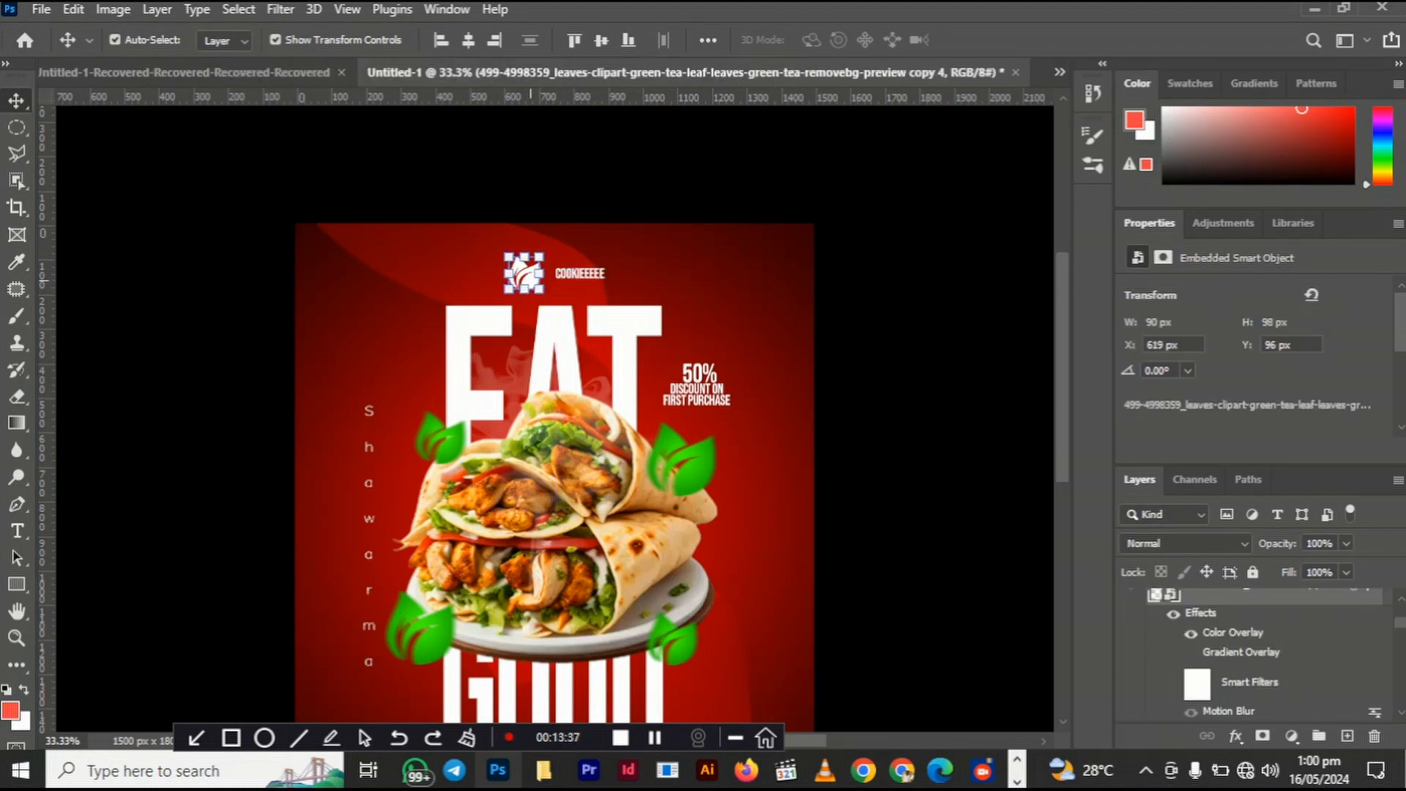
{"action": "key", "text": "ctrl+t"}
{"action": "left_click_drag", "start_coordinate": [505, 254], "coordinate": [518, 260]}
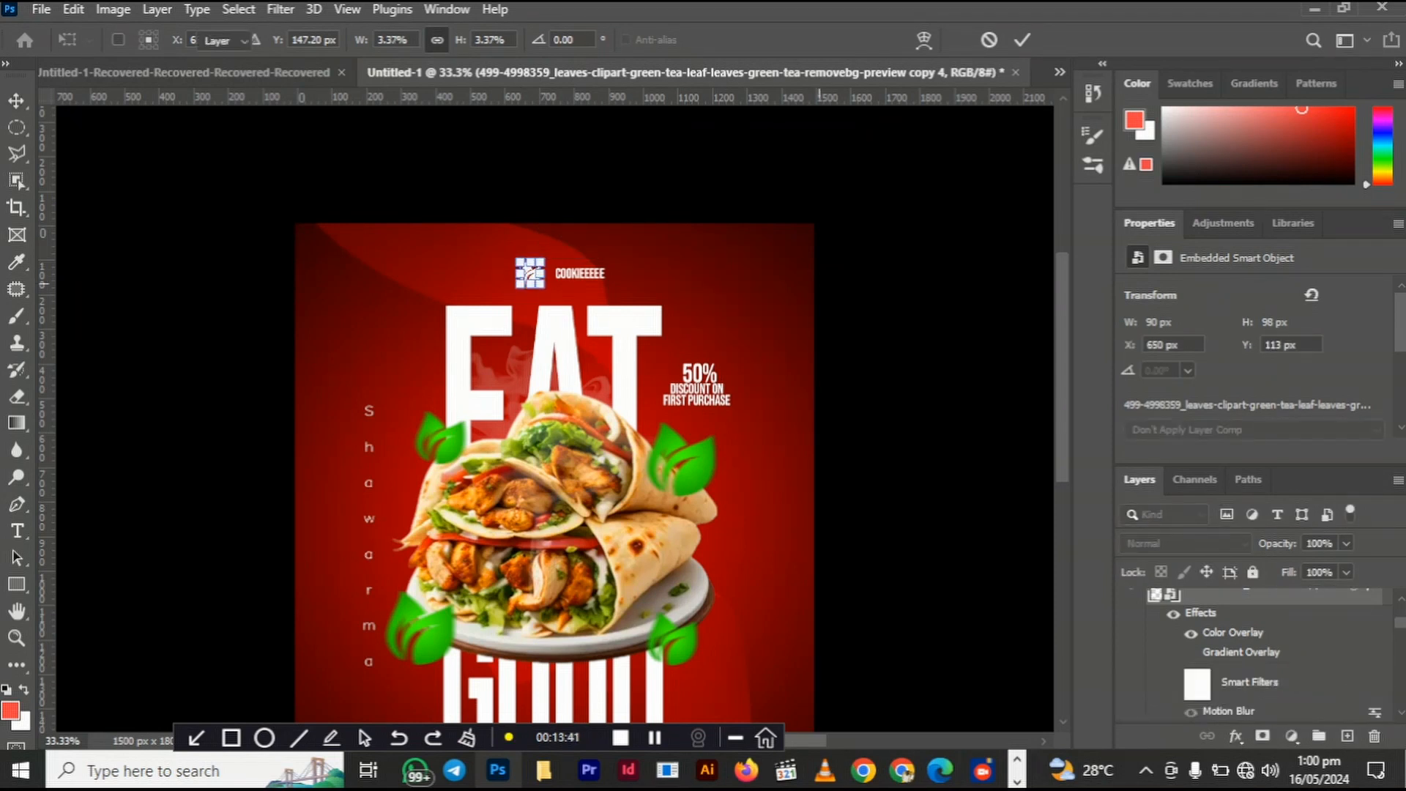
{"action": "key", "text": "Return"}
{"action": "left_click", "coordinate": [837, 293]}
{"action": "left_click_drag", "start_coordinate": [533, 277], "coordinate": [541, 268]}
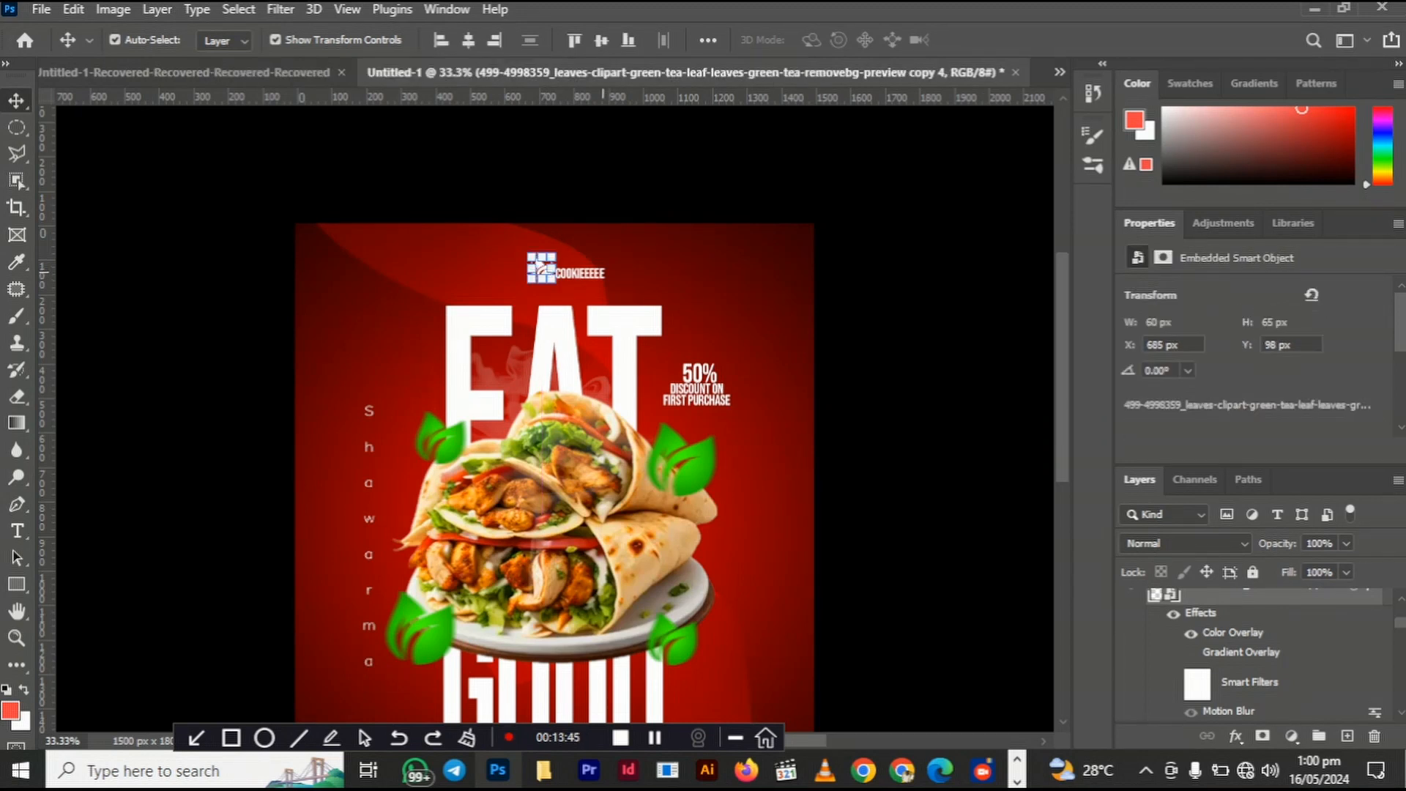
Step: Move the white leaf and COOKIEEEEE text together to centre them horizontally above the headline, raising them slightly
{"action": "left_click", "coordinate": [596, 275], "text": "shift"}
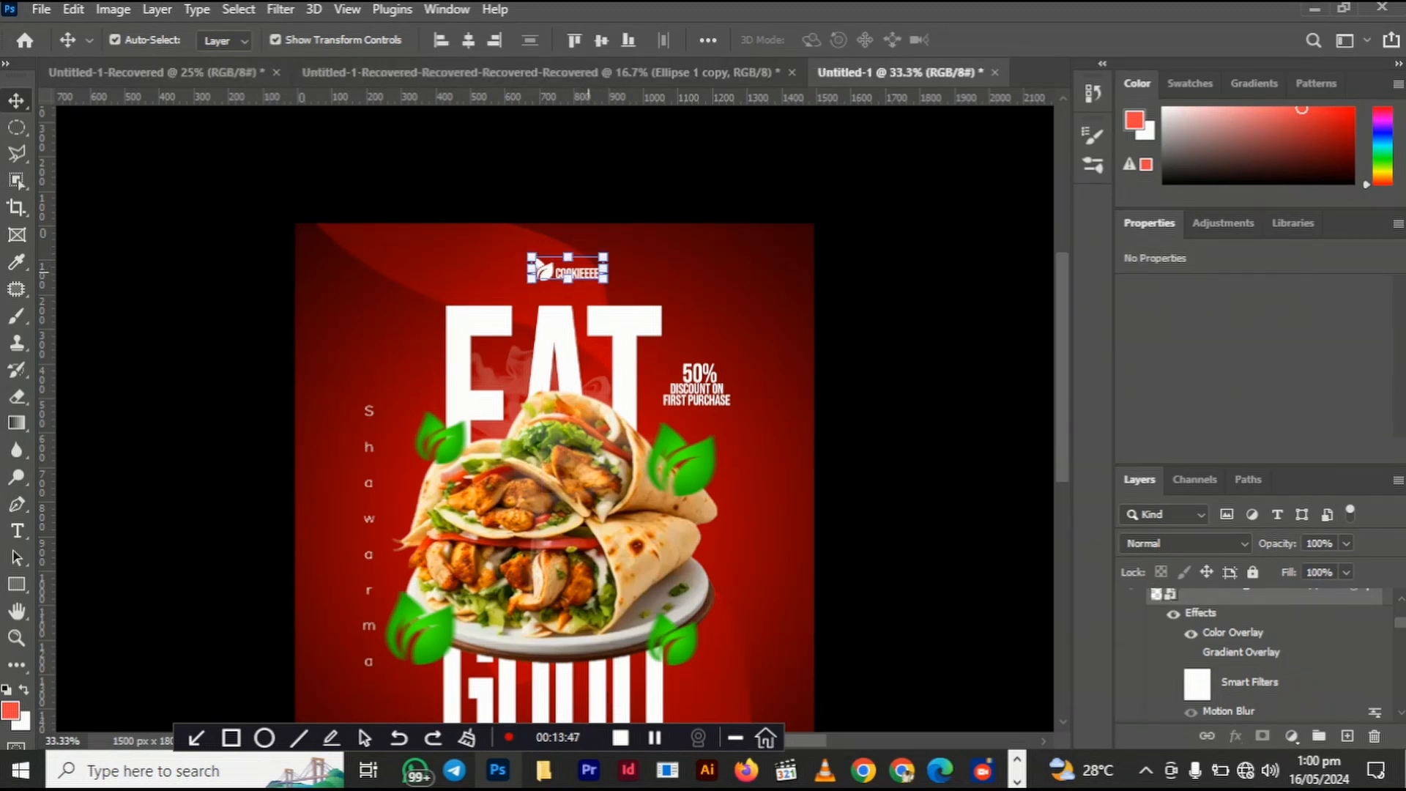
{"action": "left_click_drag", "start_coordinate": [596, 276], "coordinate": [526, 274]}
{"action": "key", "text": "Up"}
{"action": "key", "text": "Up"}
{"action": "key", "text": "Up"}
{"action": "key", "text": "Up"}
{"action": "key", "text": "Up"}
{"action": "key", "text": "Up"}
{"action": "key", "text": "Up"}
{"action": "key", "text": "Up"}
{"action": "key", "text": "Up"}
{"action": "key", "text": "Up"}
{"action": "key", "text": "Up"}
{"action": "key", "text": "Up"}
{"action": "key", "text": "Up"}
{"action": "key", "text": "Up"}
{"action": "key", "text": "Up"}
{"action": "key", "text": "Up"}
{"action": "key", "text": "Up"}
{"action": "key", "text": "Up"}
{"action": "key", "text": "Up"}
{"action": "key", "text": "Up"}
{"action": "key", "text": "Up"}
{"action": "key", "text": "Up"}
{"action": "key", "text": "Up"}
{"action": "key", "text": "Up"}
{"action": "left_click", "coordinate": [951, 286]}
{"action": "left_click", "coordinate": [579, 273]}
{"action": "double_click", "coordinate": [579, 272]}
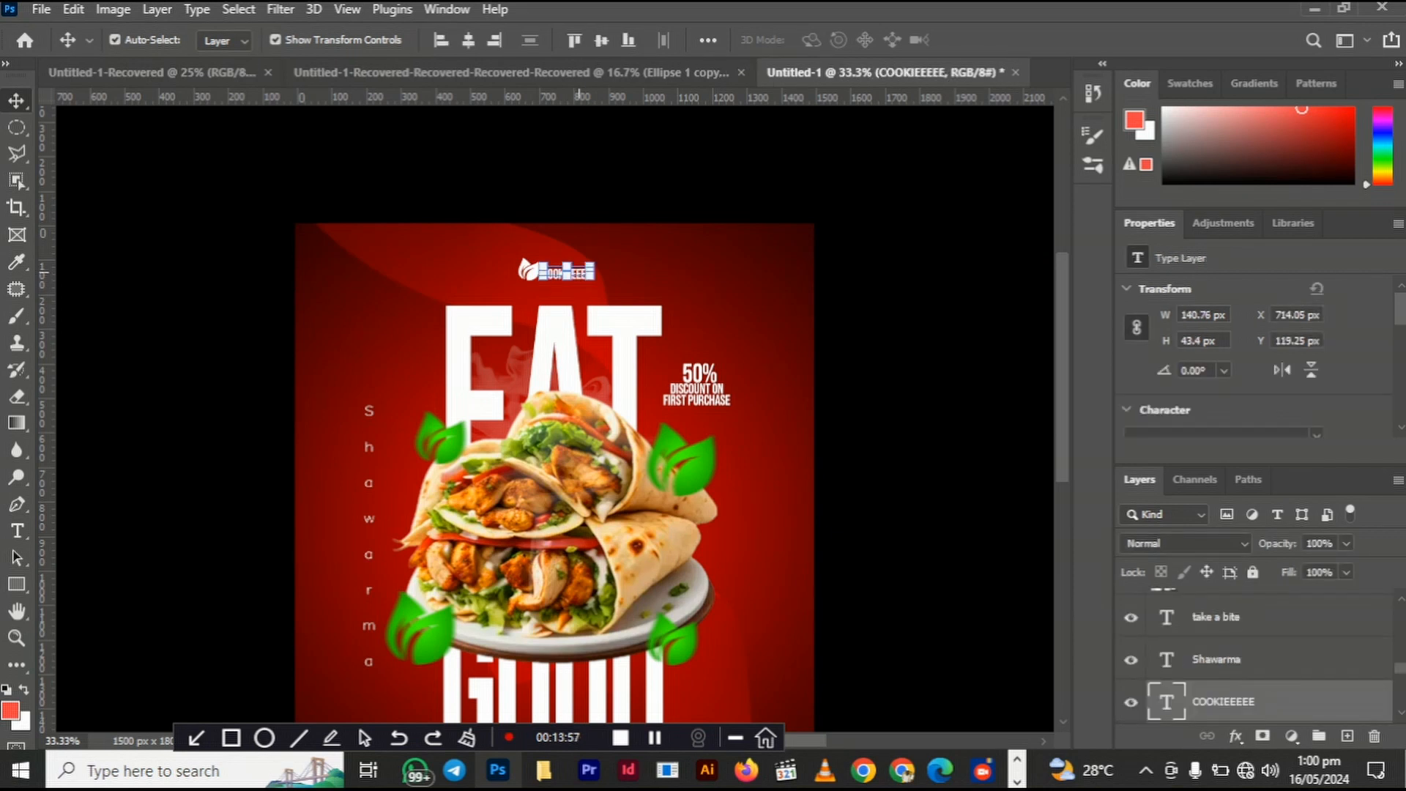
{"action": "left_click", "coordinate": [901, 248]}
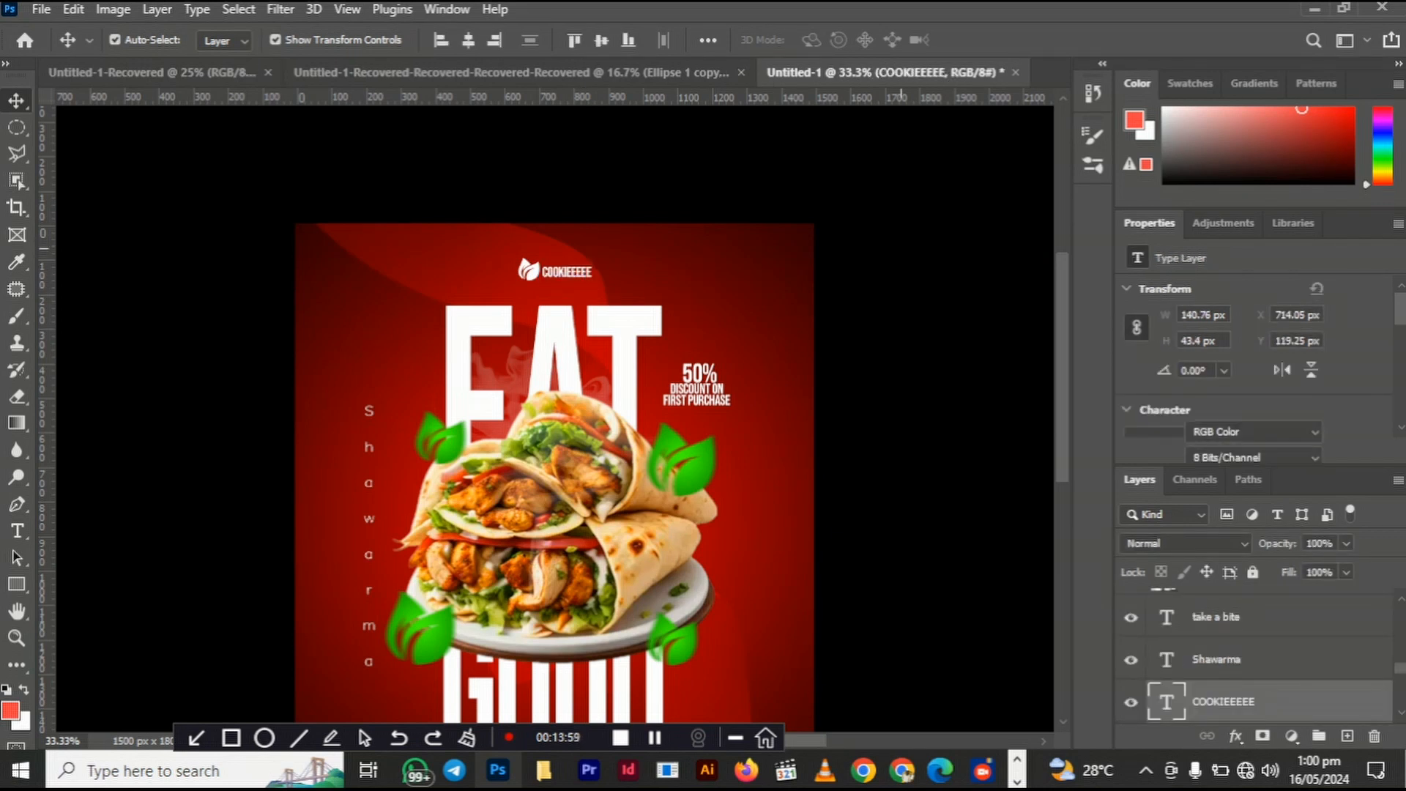
{"action": "key", "text": "ctrl+minus"}
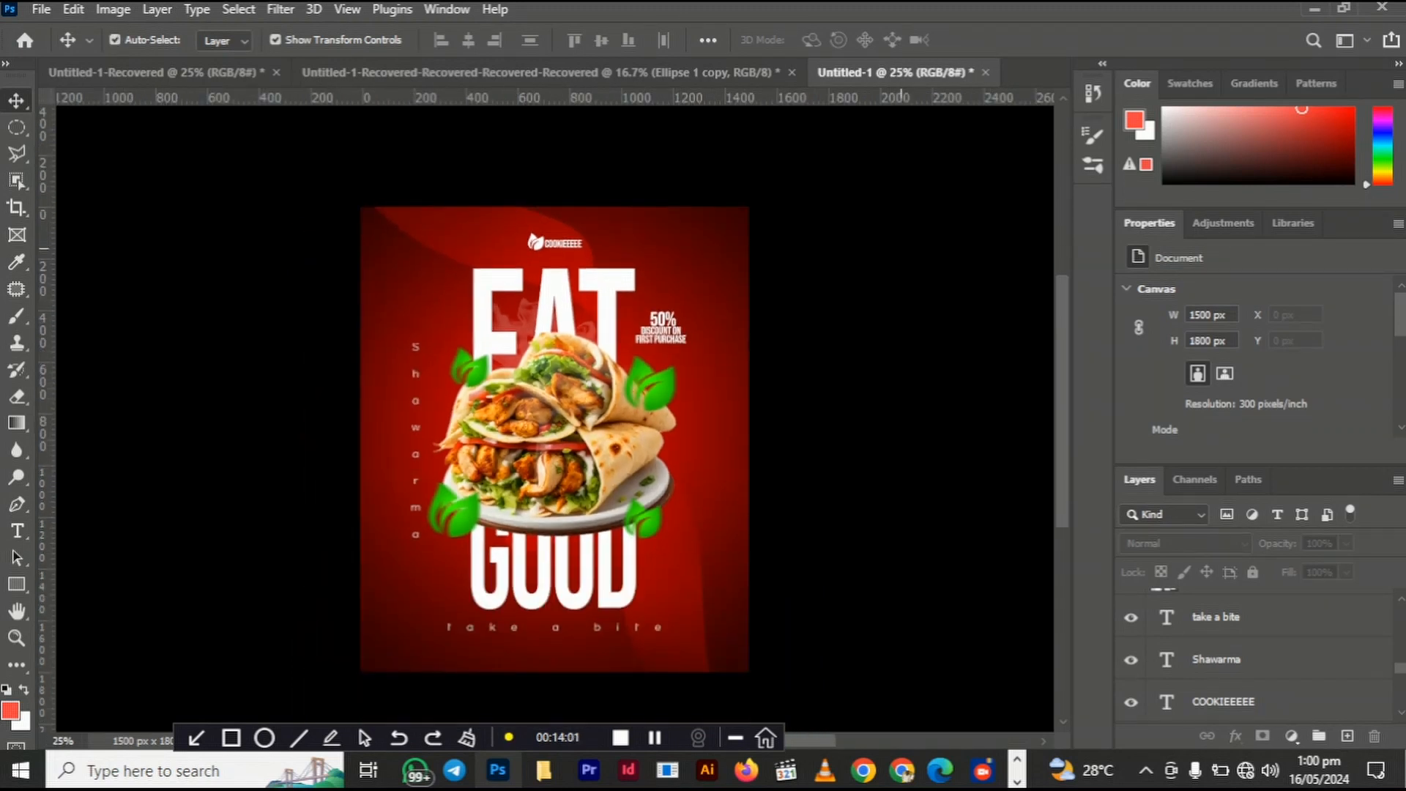